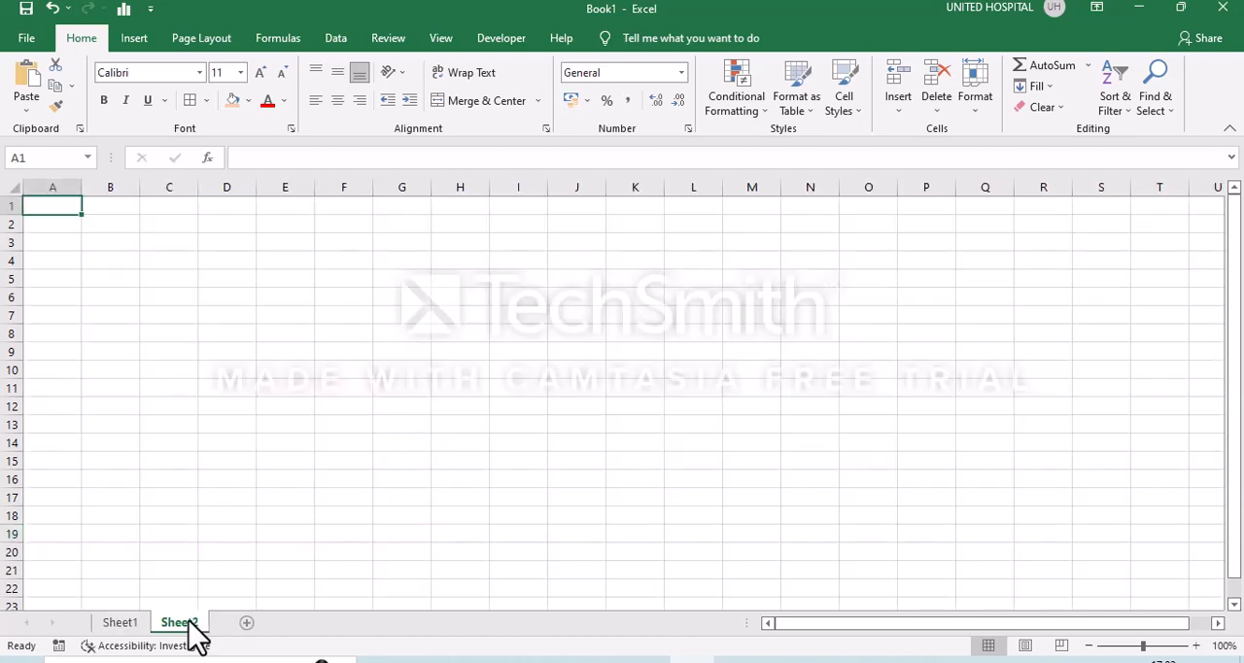
- Copy the table header row B3:E3 from Sheet1 and paste it at cell B3 of Sheet2
{"action": "left_click", "coordinate": [120, 622]}
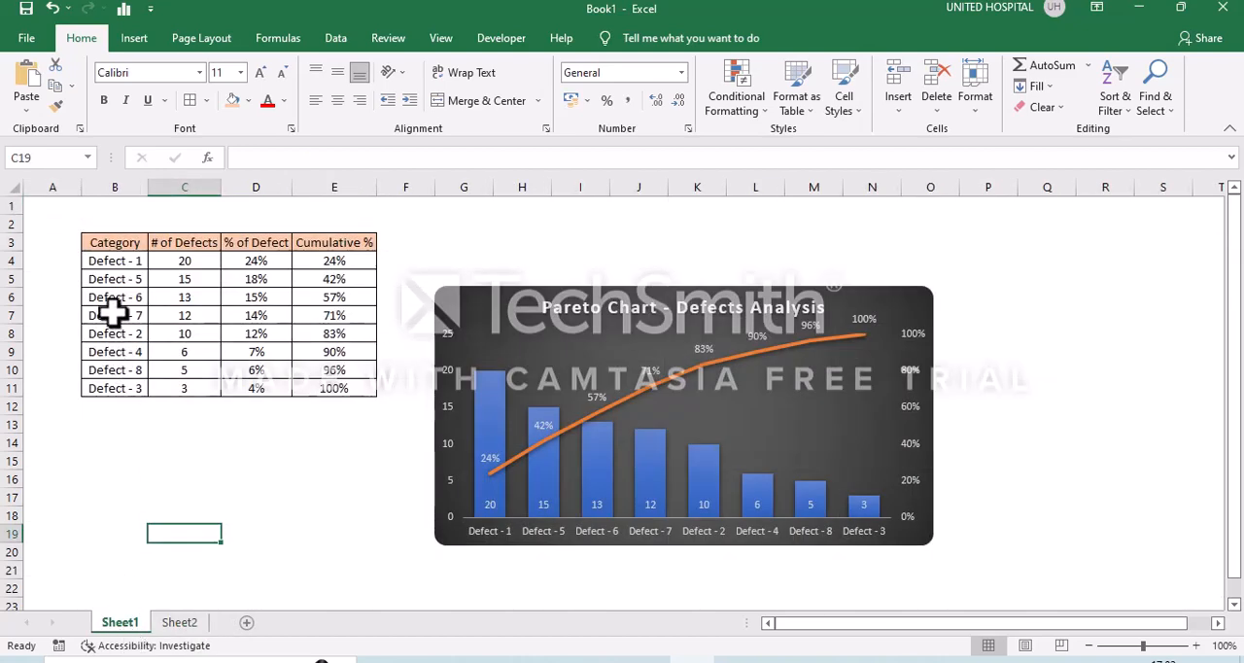
{"action": "left_click", "coordinate": [131, 241]}
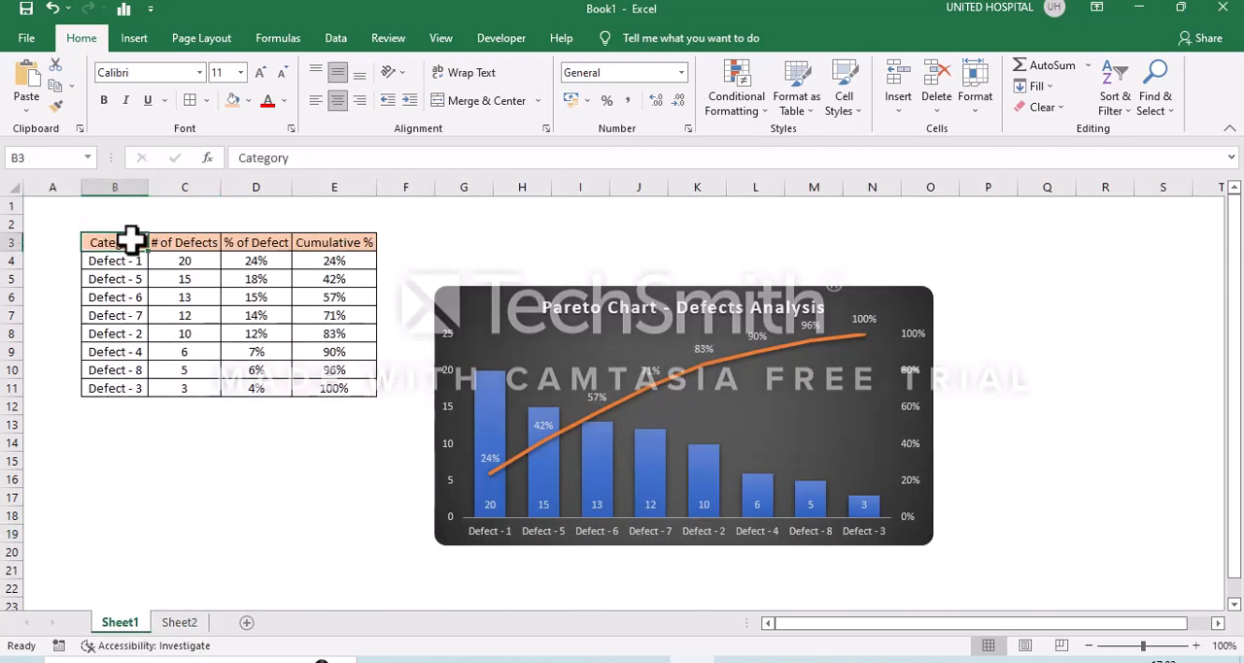
{"action": "key", "text": "shift+Right"}
{"action": "key", "text": "shift+Right"}
{"action": "key", "text": "shift+Right"}
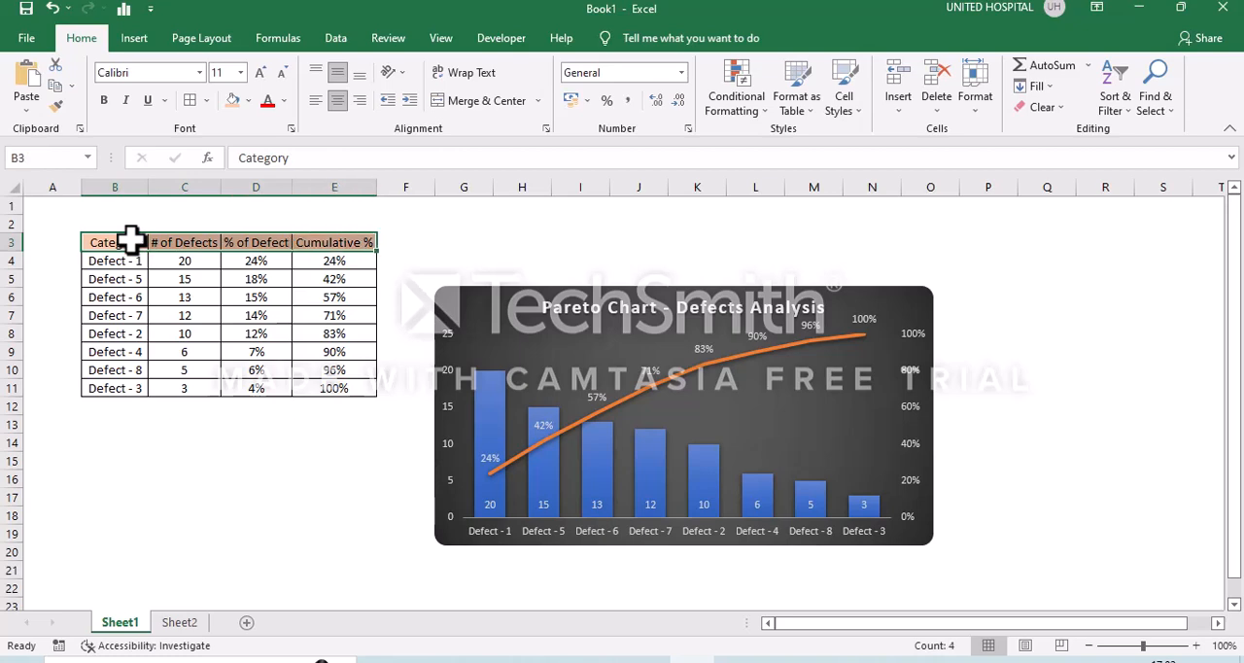
{"action": "key", "text": "ctrl+c"}
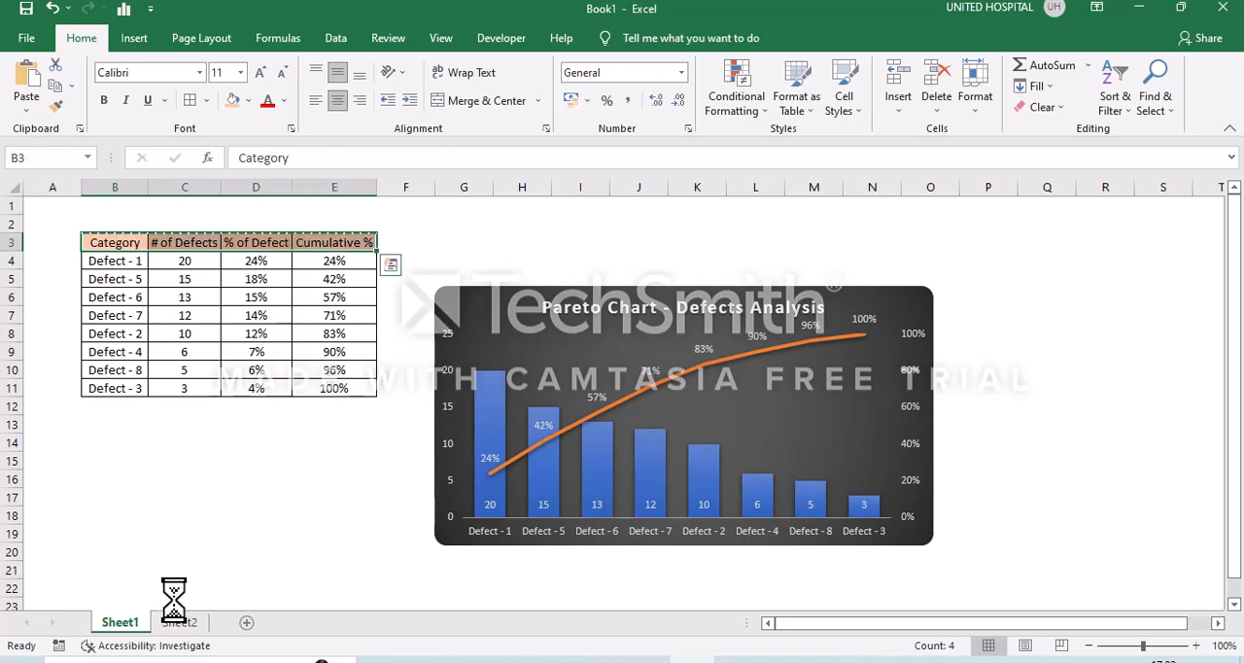
{"action": "left_click", "coordinate": [173, 622]}
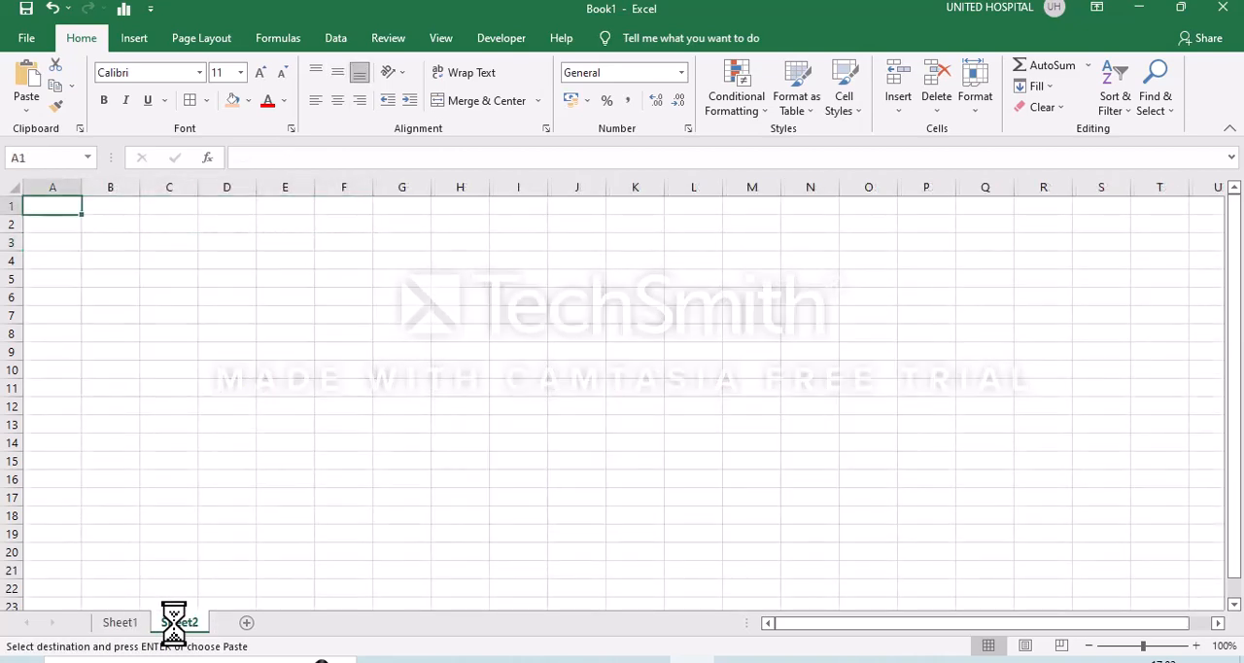
{"action": "left_click", "coordinate": [125, 247]}
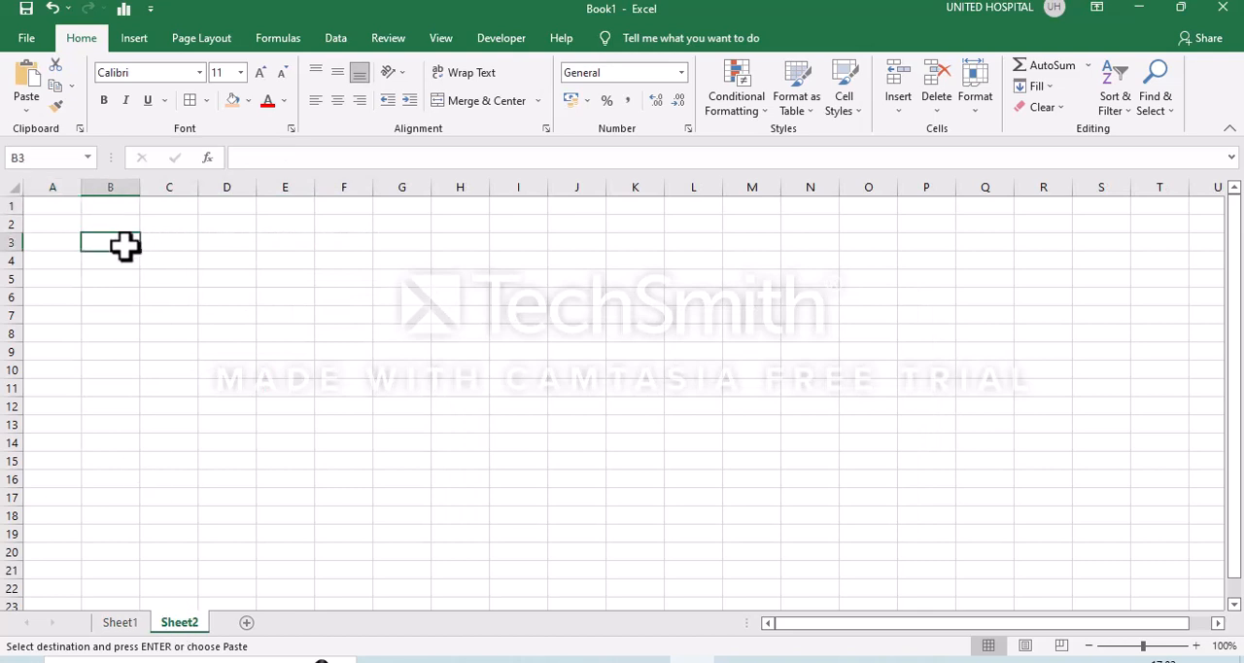
{"action": "key", "text": "Return"}
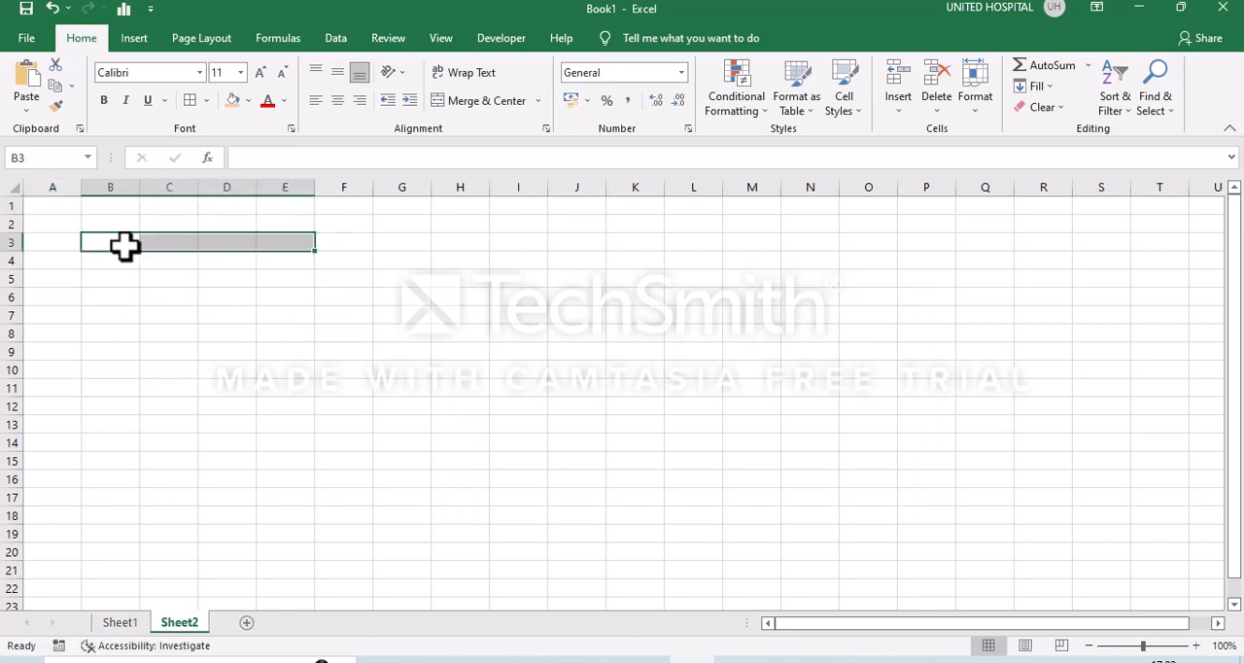
{"action": "key", "text": "ctrl+v"}
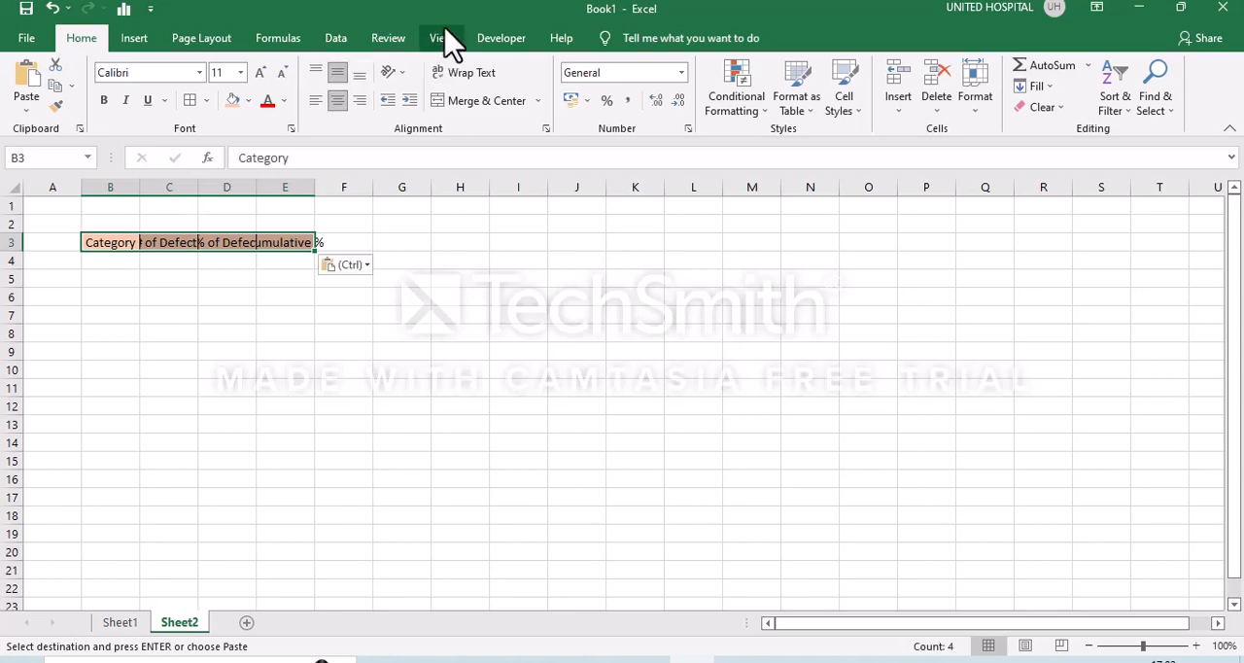
- Hide the gridlines on Sheet2 and autofit the column widths to the pasted headers
{"action": "left_click", "coordinate": [441, 41]}
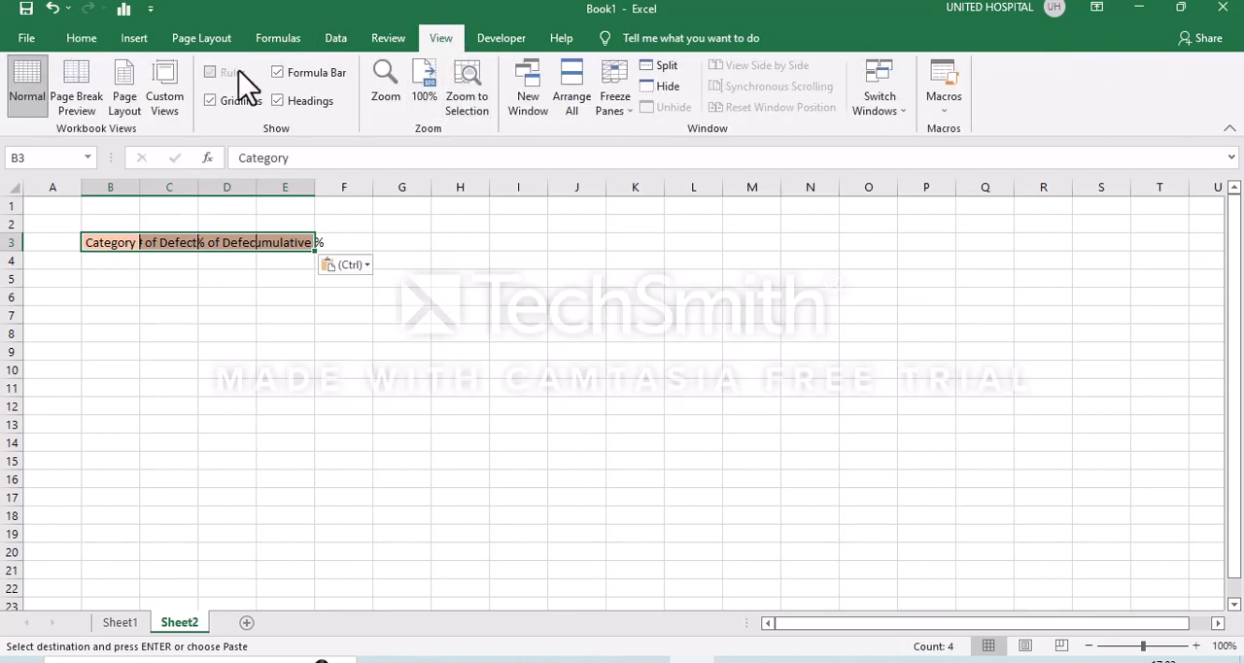
{"action": "left_click", "coordinate": [210, 102]}
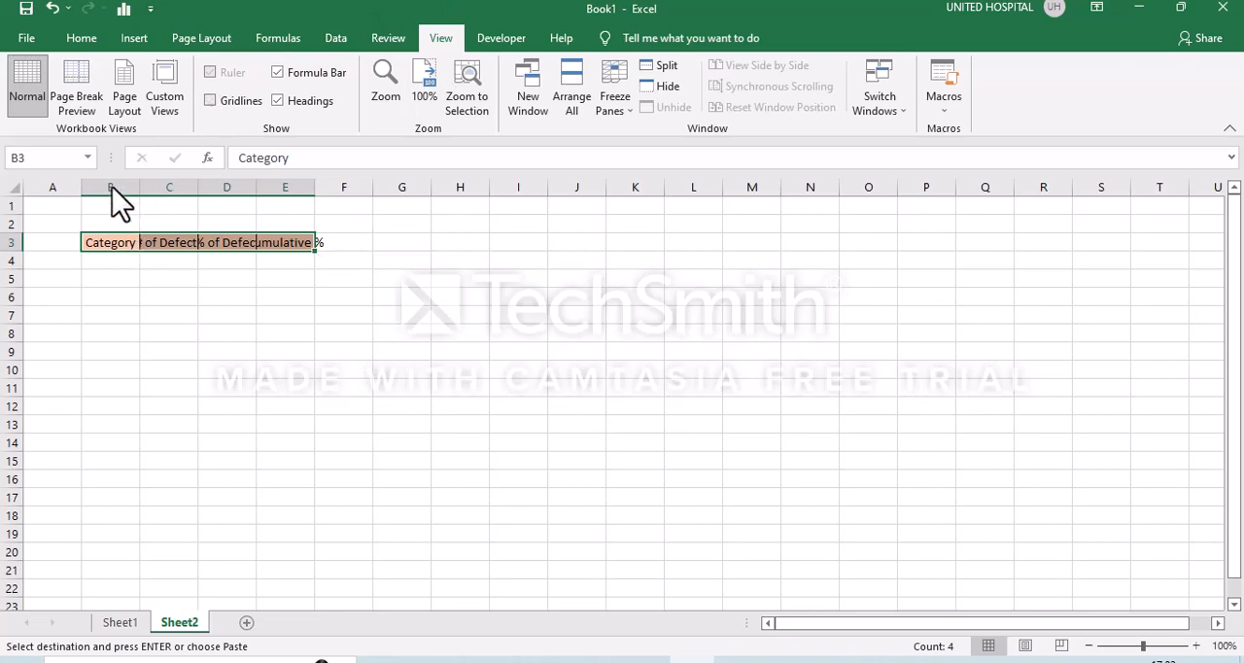
{"action": "left_click", "coordinate": [14, 187]}
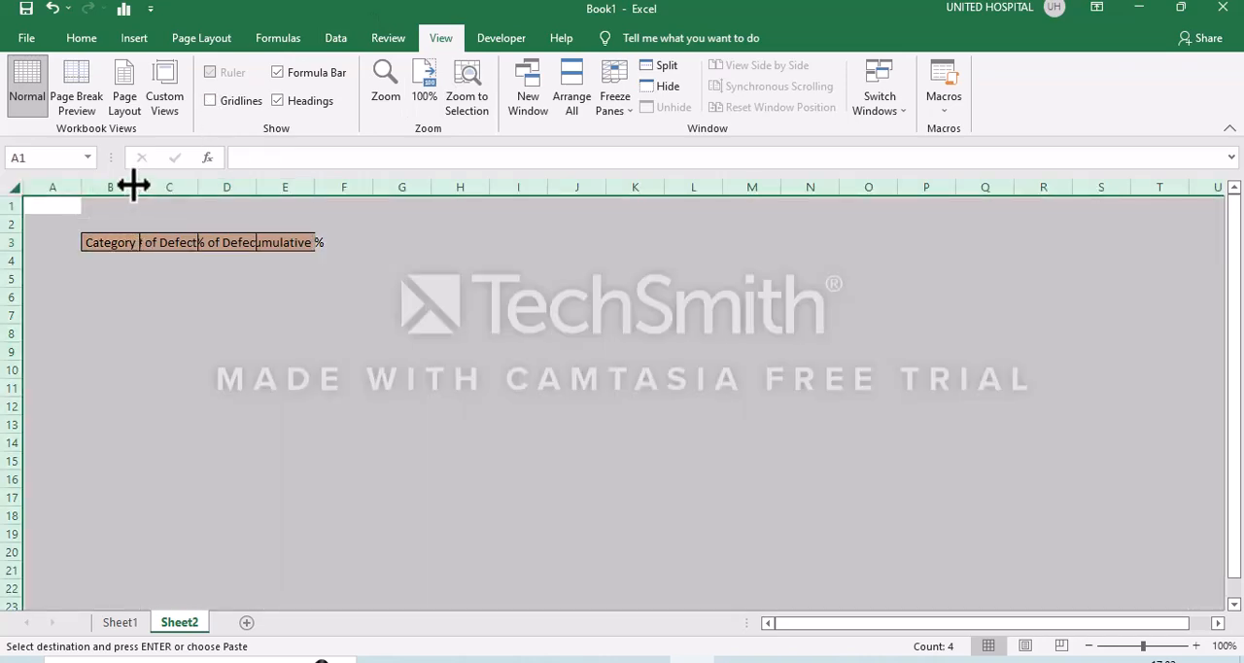
{"action": "double_click", "coordinate": [136, 185]}
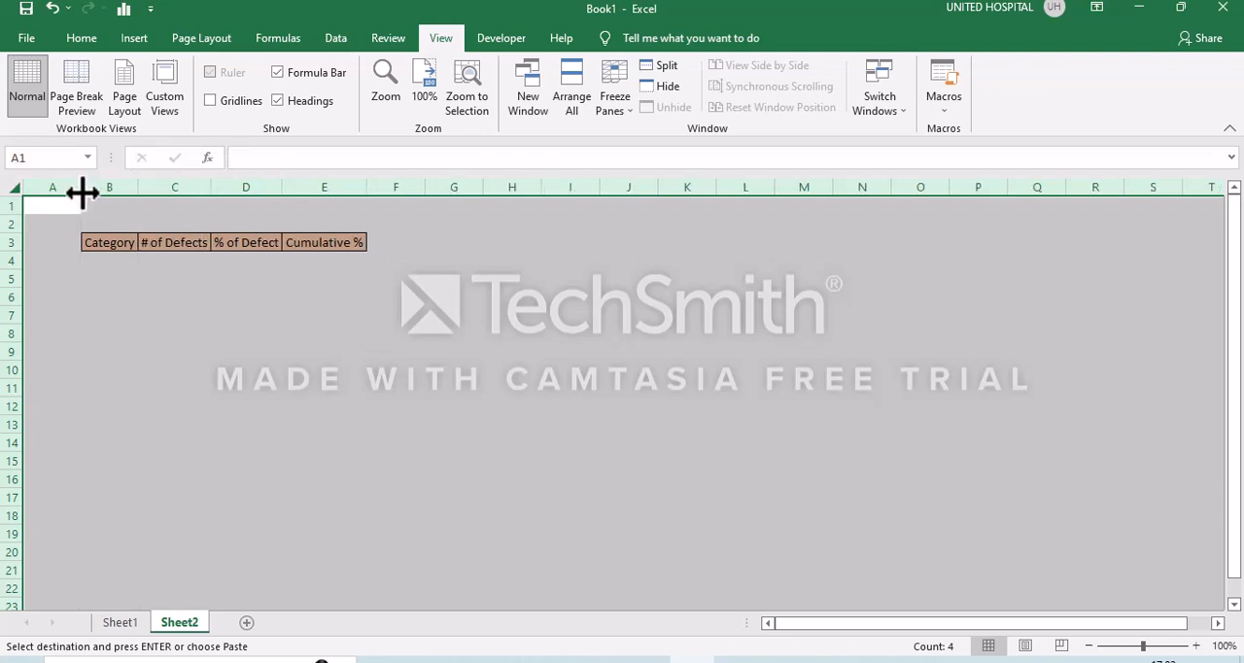
{"action": "double_click", "coordinate": [82, 193]}
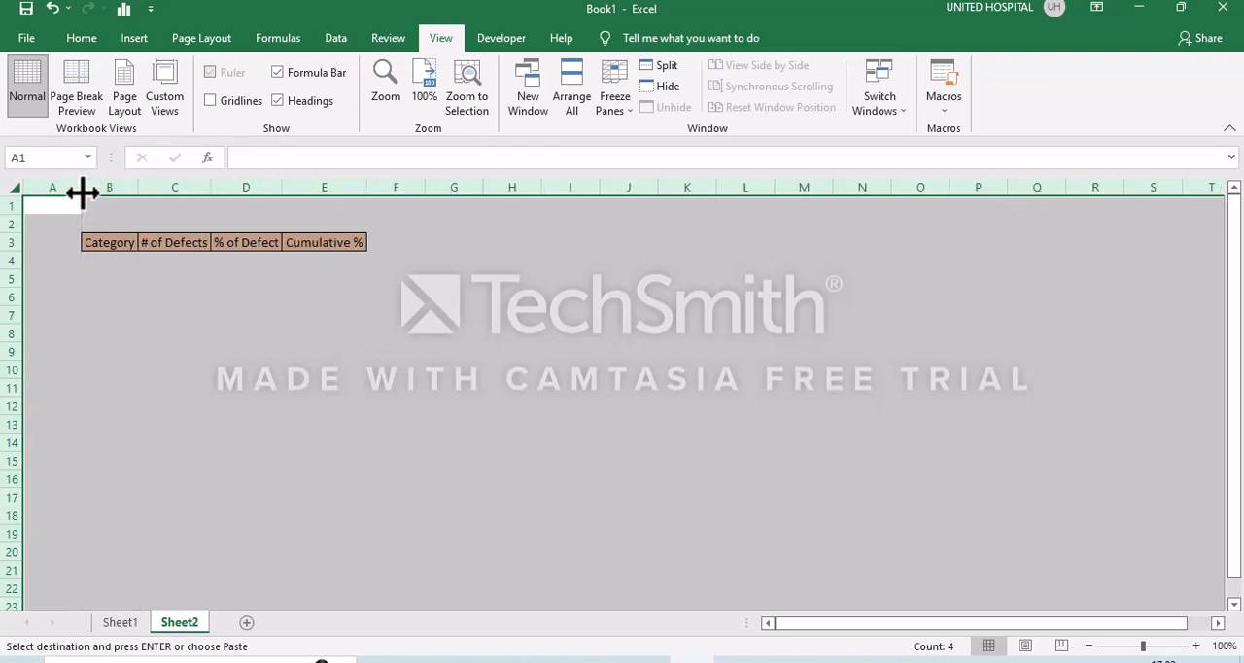
- Fill B4:B10 with the series Defect - 1 to Defect - 7 and widen column B to fit the text
{"action": "left_click", "coordinate": [118, 261]}
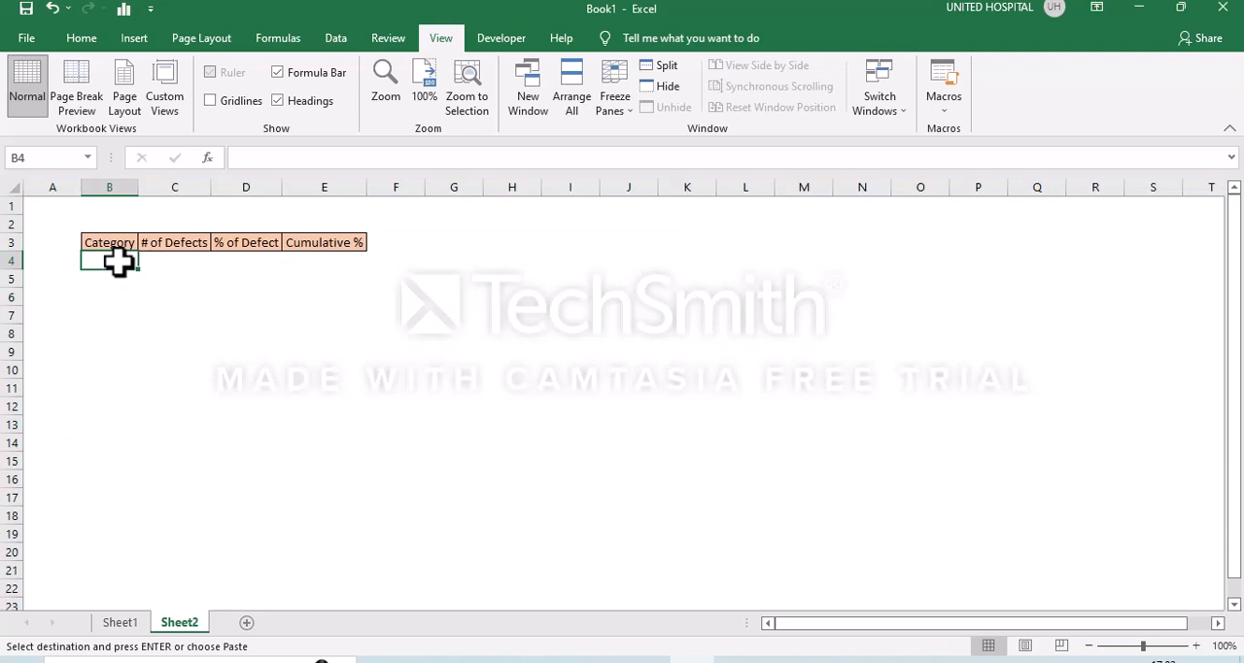
{"action": "type", "text": "Defect - 1"}
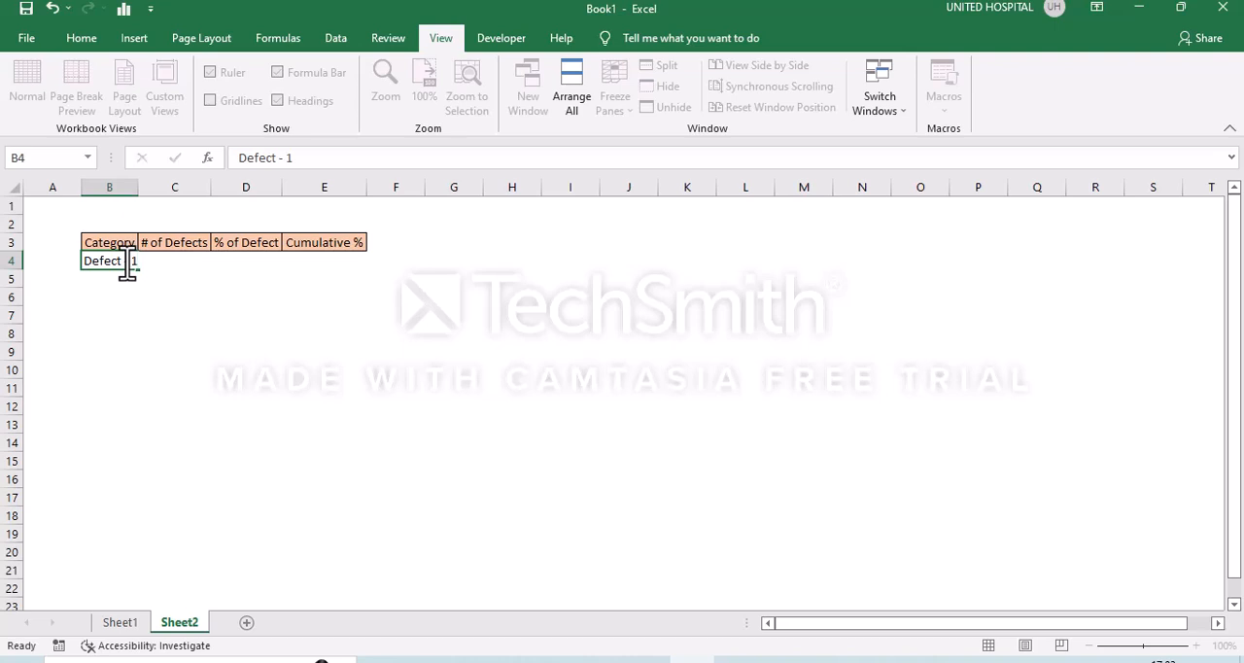
{"action": "key", "text": "Return"}
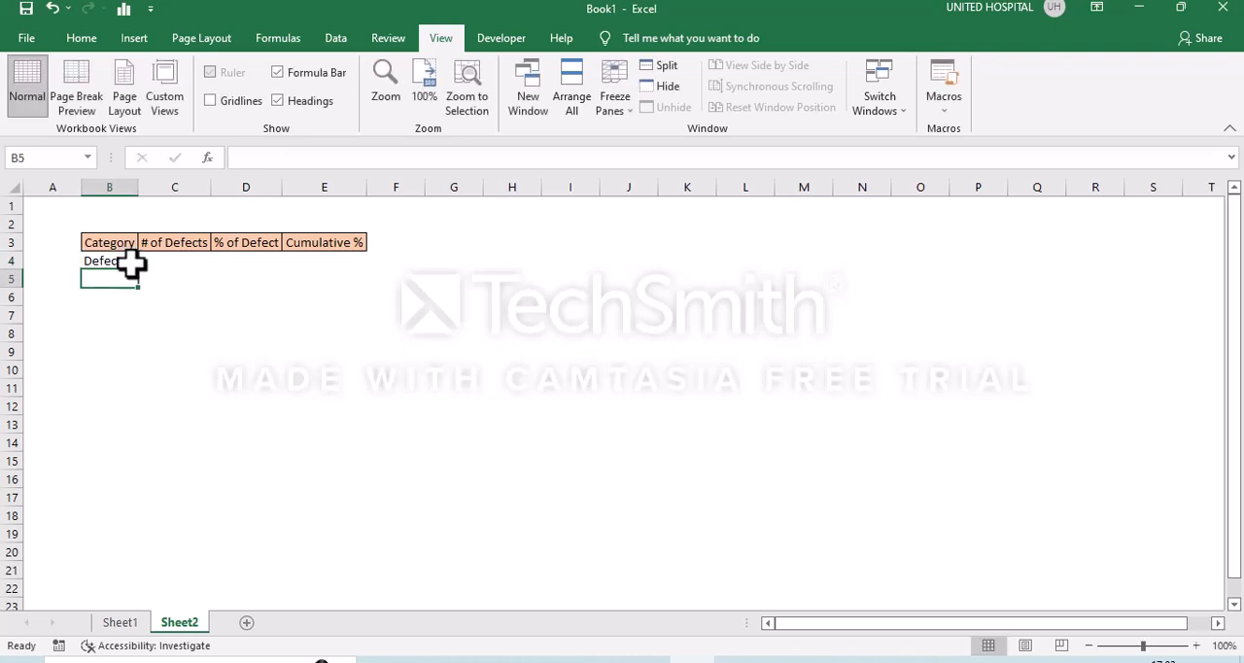
{"action": "left_click", "coordinate": [127, 259]}
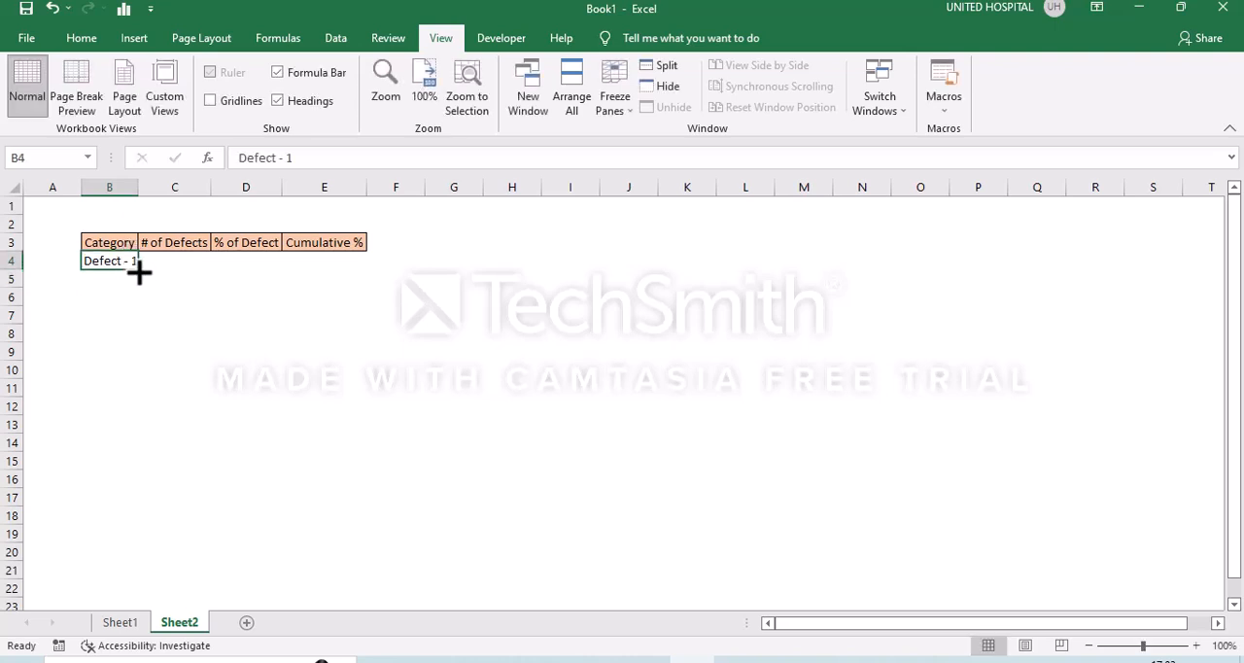
{"action": "left_click_drag", "start_coordinate": [136, 269], "coordinate": [139, 375]}
{"action": "left_click_drag", "start_coordinate": [138, 192], "coordinate": [141, 191]}
- Apply borders to every cell of the table B3:E10
{"action": "left_click", "coordinate": [172, 331]}
{"action": "key", "text": "ctrl+a"}
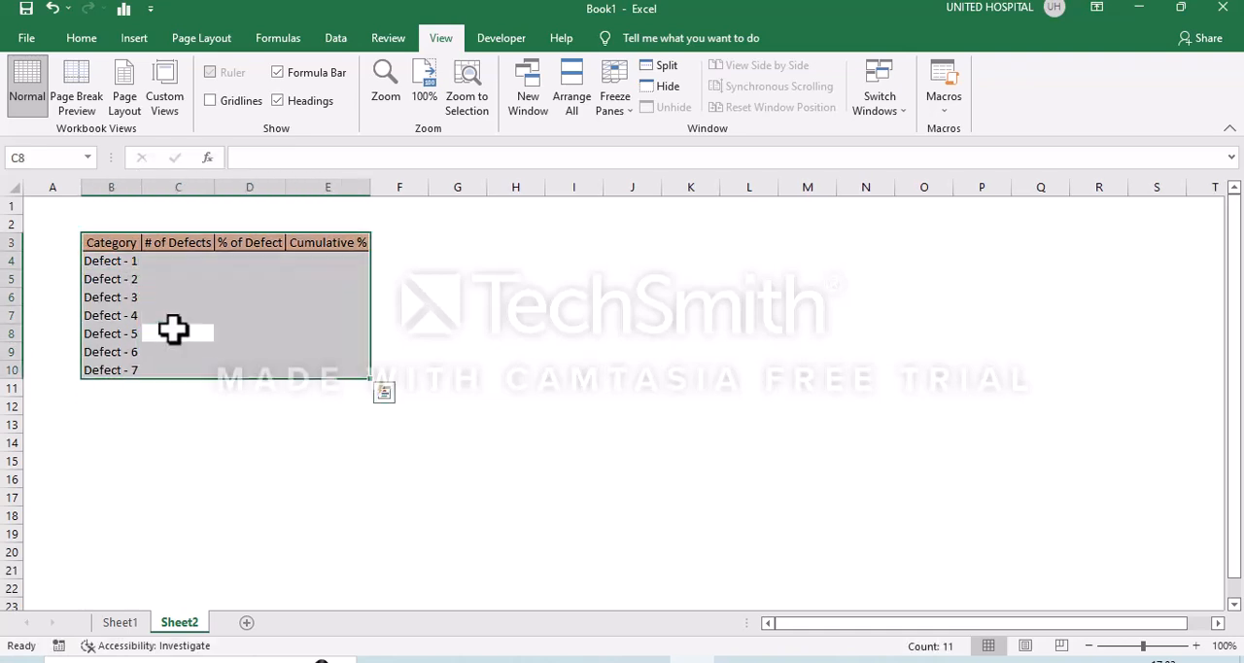
{"action": "left_click", "coordinate": [82, 38]}
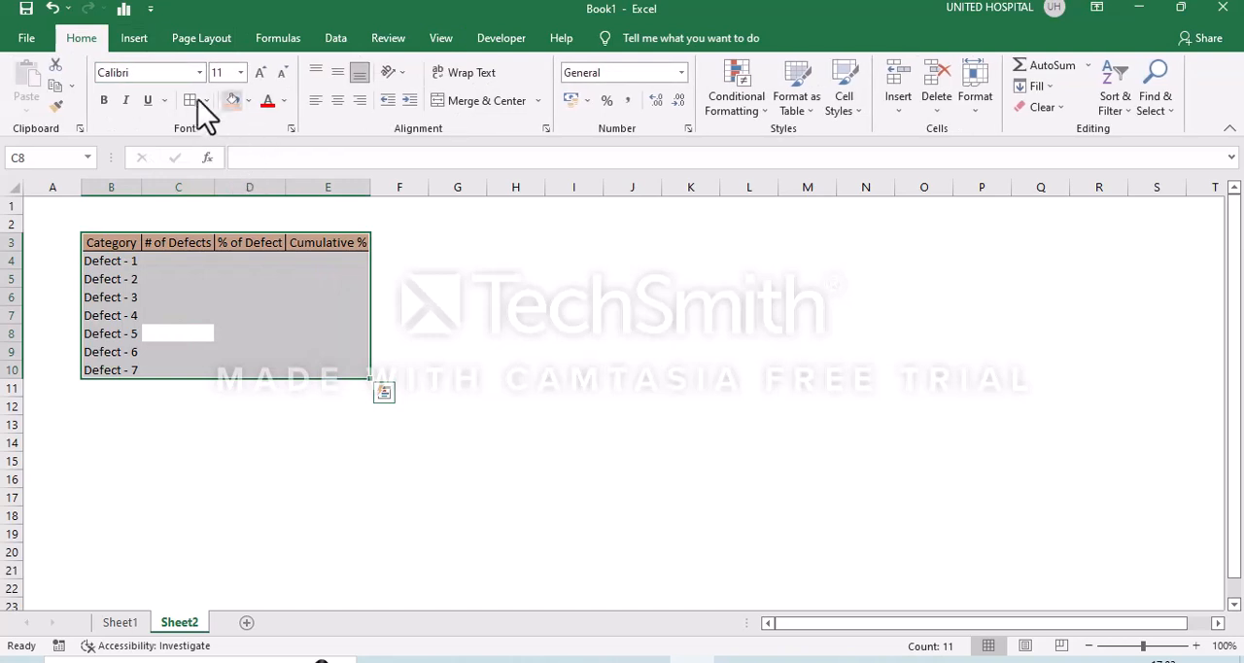
{"action": "left_click", "coordinate": [189, 100]}
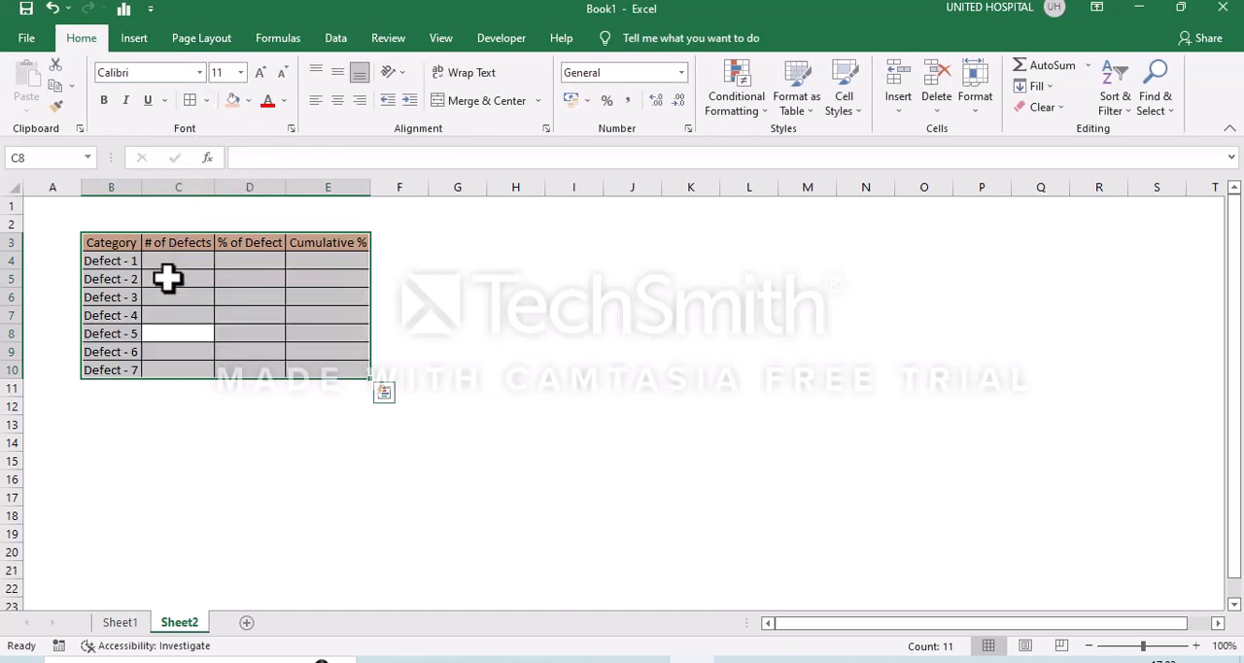
- Enter the formula =RANDBETWEEN(3,15) in C4, the first cell under # of Defects
{"action": "left_click", "coordinate": [178, 247]}
{"action": "left_click", "coordinate": [178, 256]}
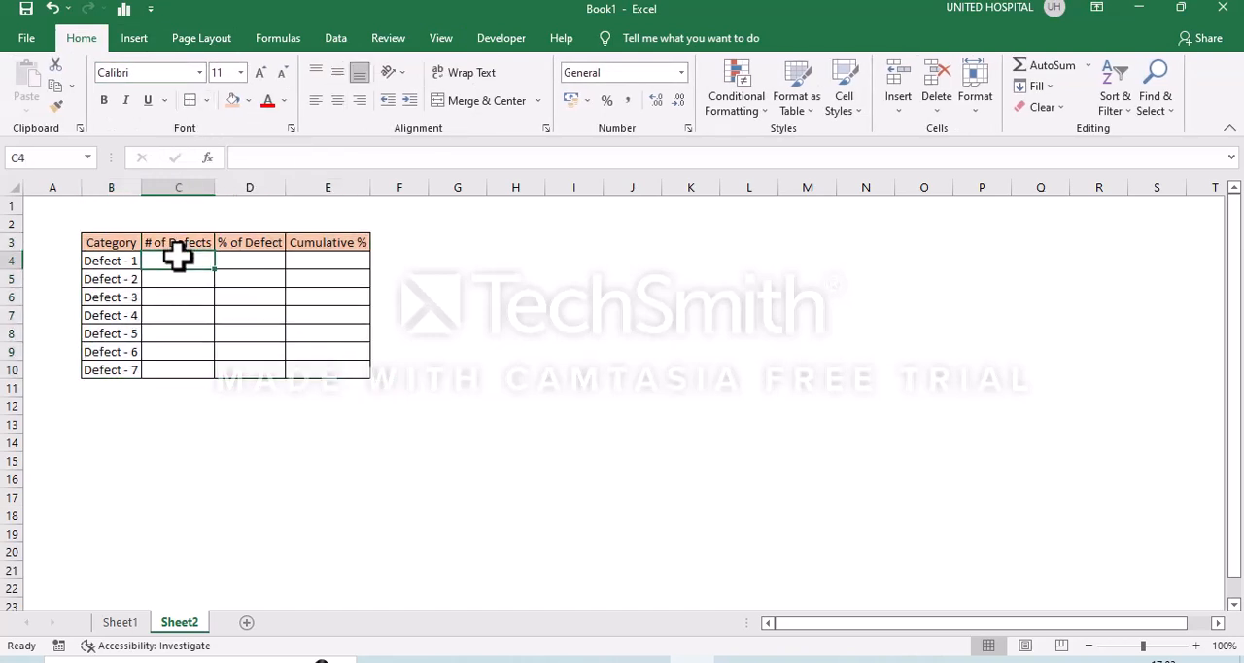
{"action": "type", "text": "=ra"}
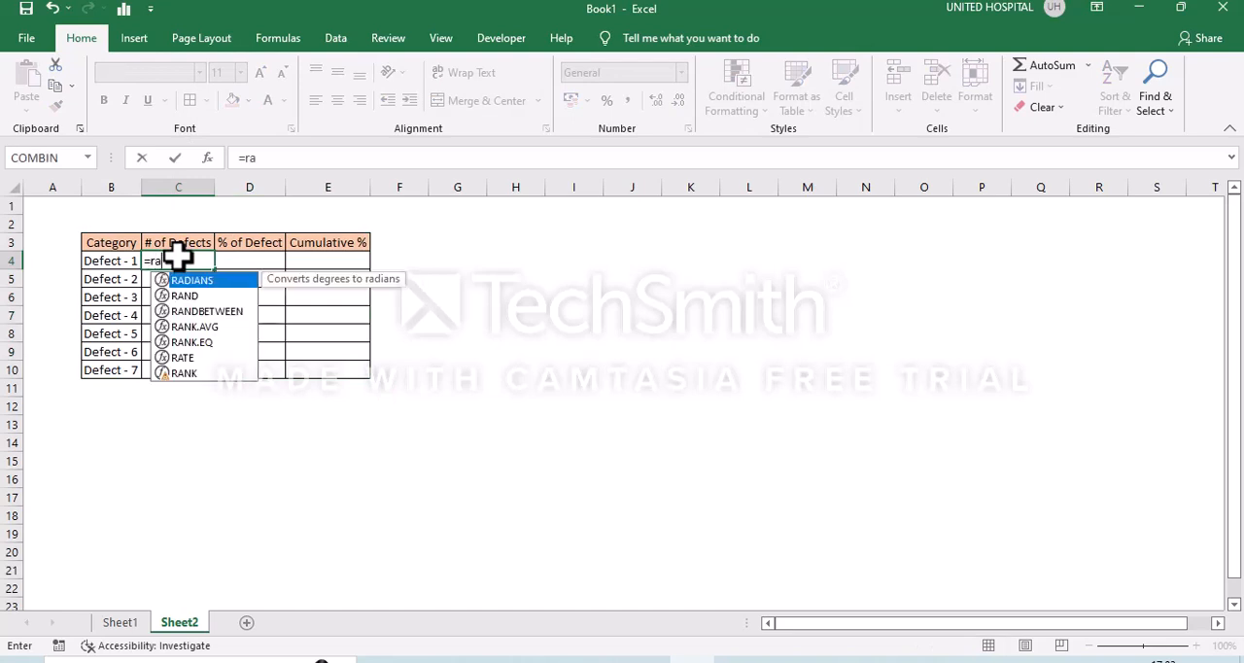
{"action": "key", "text": "Down"}
{"action": "key", "text": "Down"}
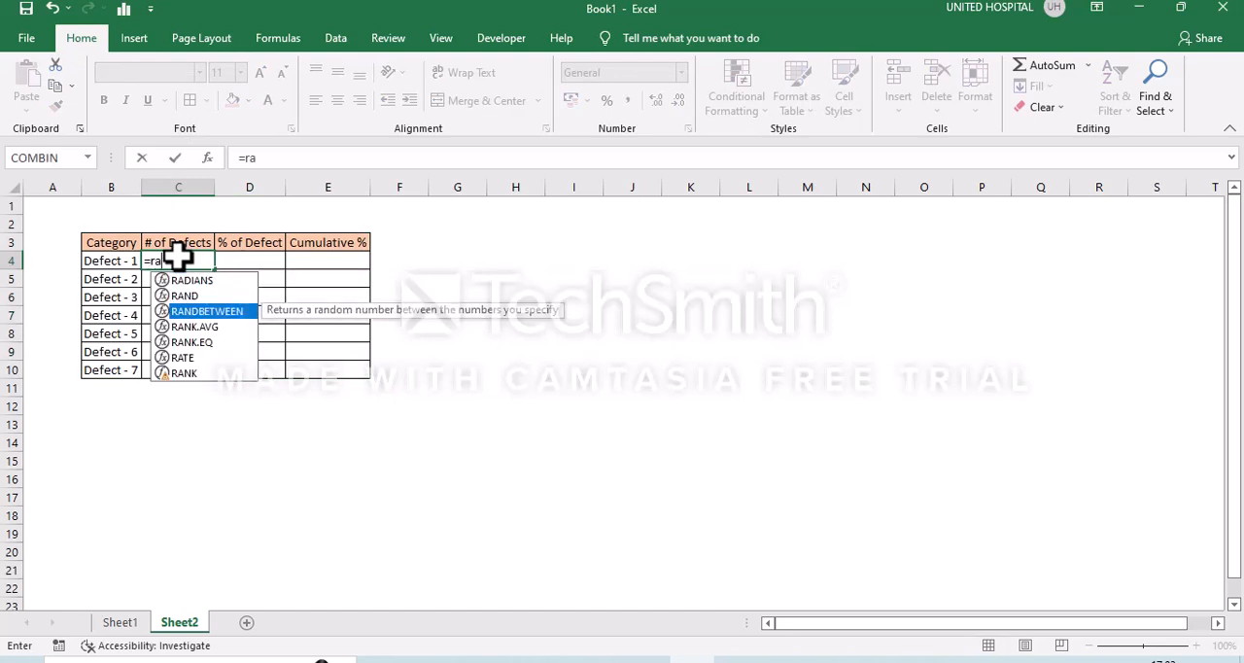
{"action": "key", "text": "Tab"}
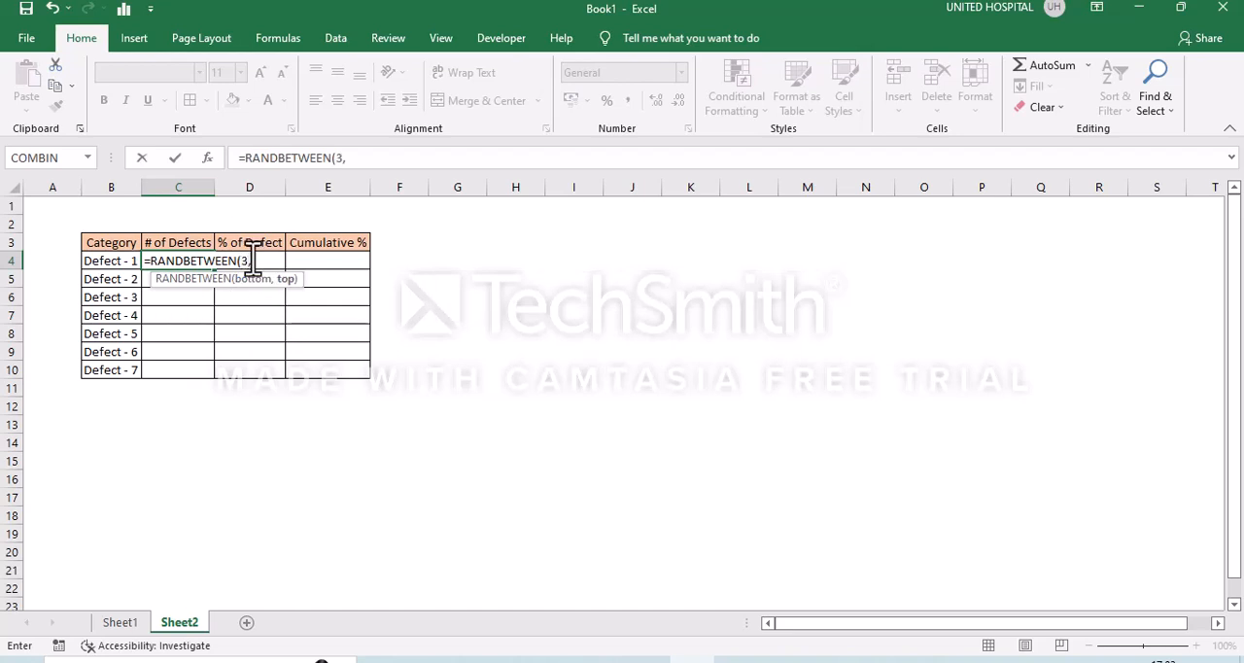
{"action": "type", "text": "3,15)"}
{"action": "key", "text": "Return"}
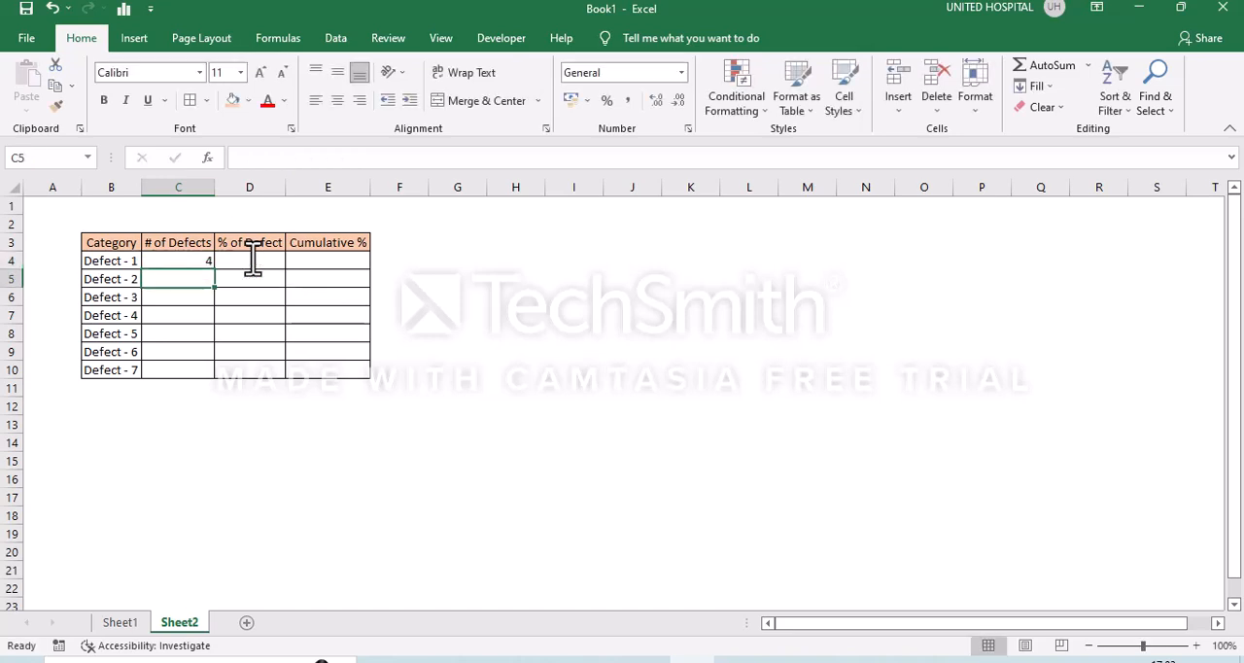
- Fill the RANDBETWEEN formula from C4 down to C10
{"action": "key", "text": "Up"}
{"action": "key", "text": "shift+Down"}
{"action": "key", "text": "shift+Down"}
{"action": "key", "text": "shift+Down"}
{"action": "key", "text": "shift+Down"}
{"action": "key", "text": "shift+Down"}
{"action": "key", "text": "shift+Down"}
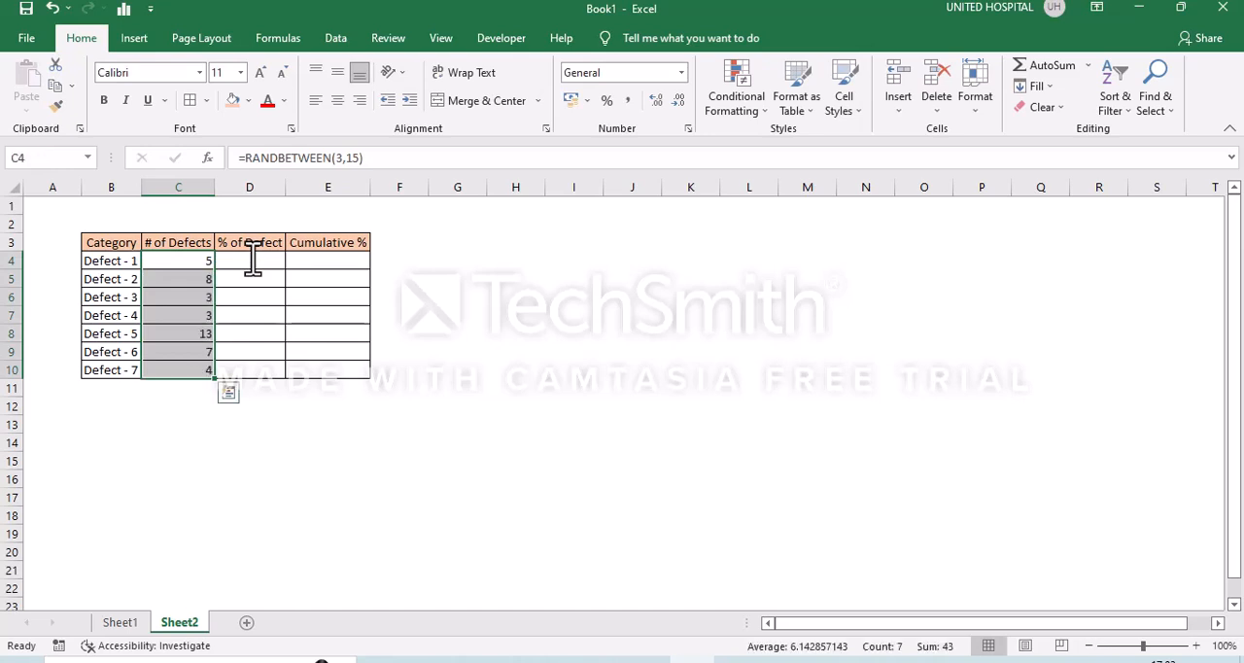
- Replace the formulas in C4:C10 with their static values using Paste Special with the Values option
{"action": "key", "text": "ctrl+c"}
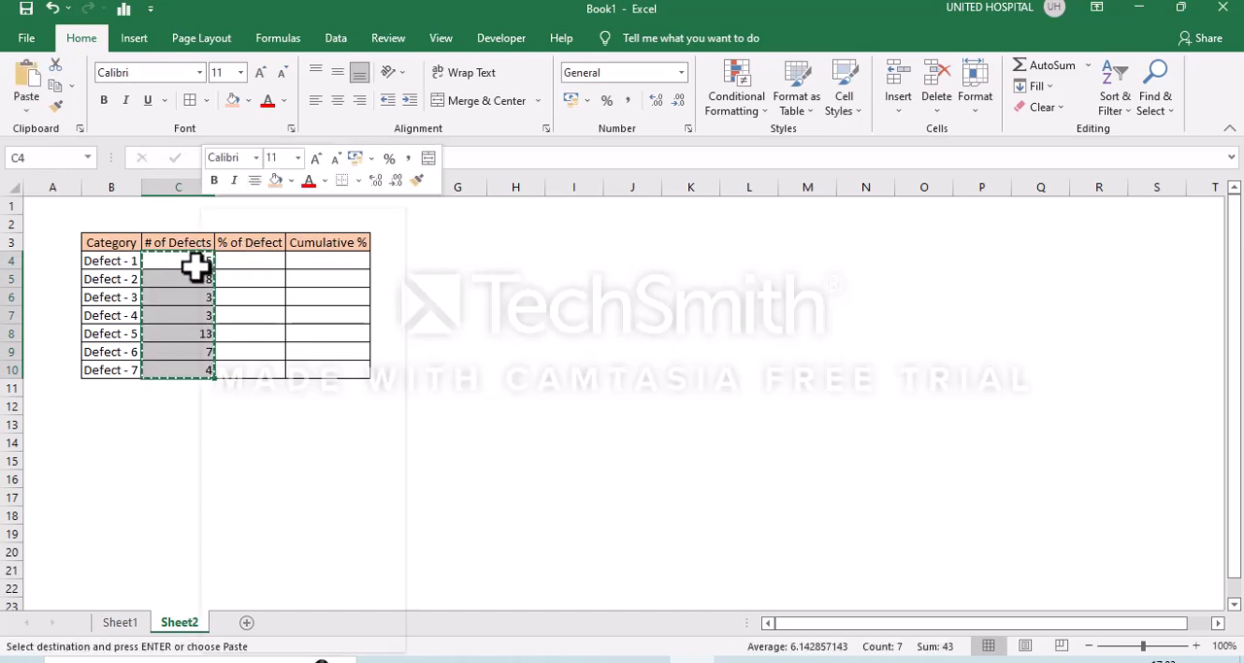
{"action": "right_click", "coordinate": [194, 264]}
{"action": "left_click", "coordinate": [263, 345]}
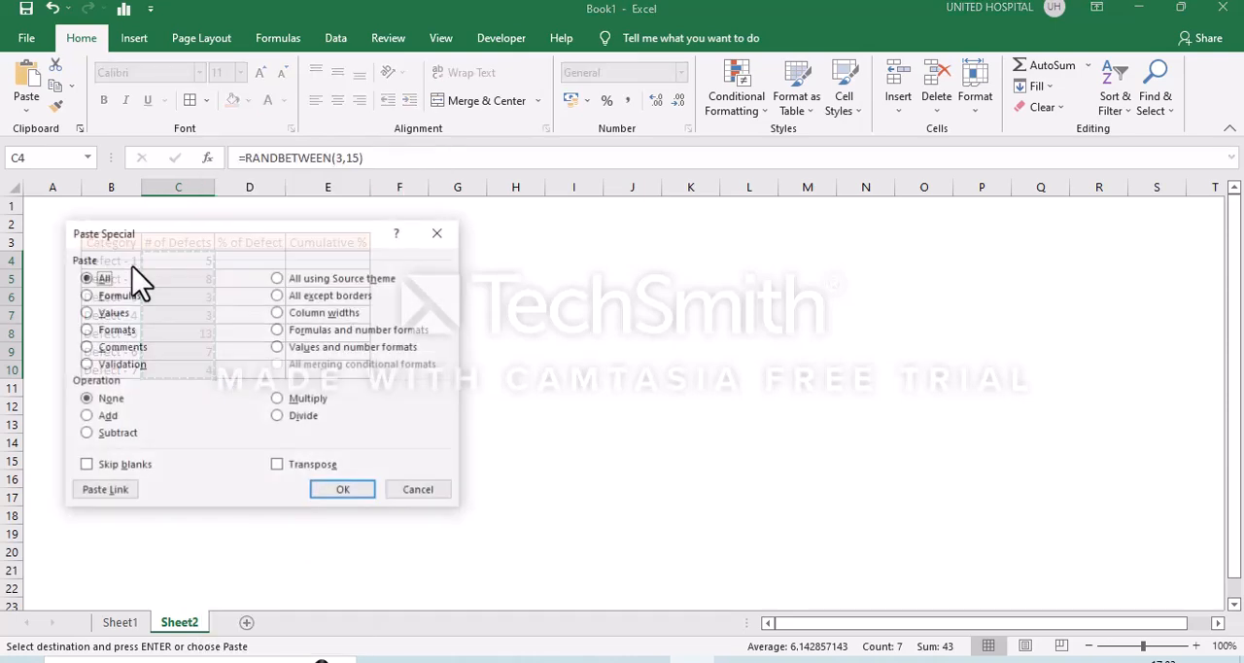
{"action": "left_click", "coordinate": [127, 312]}
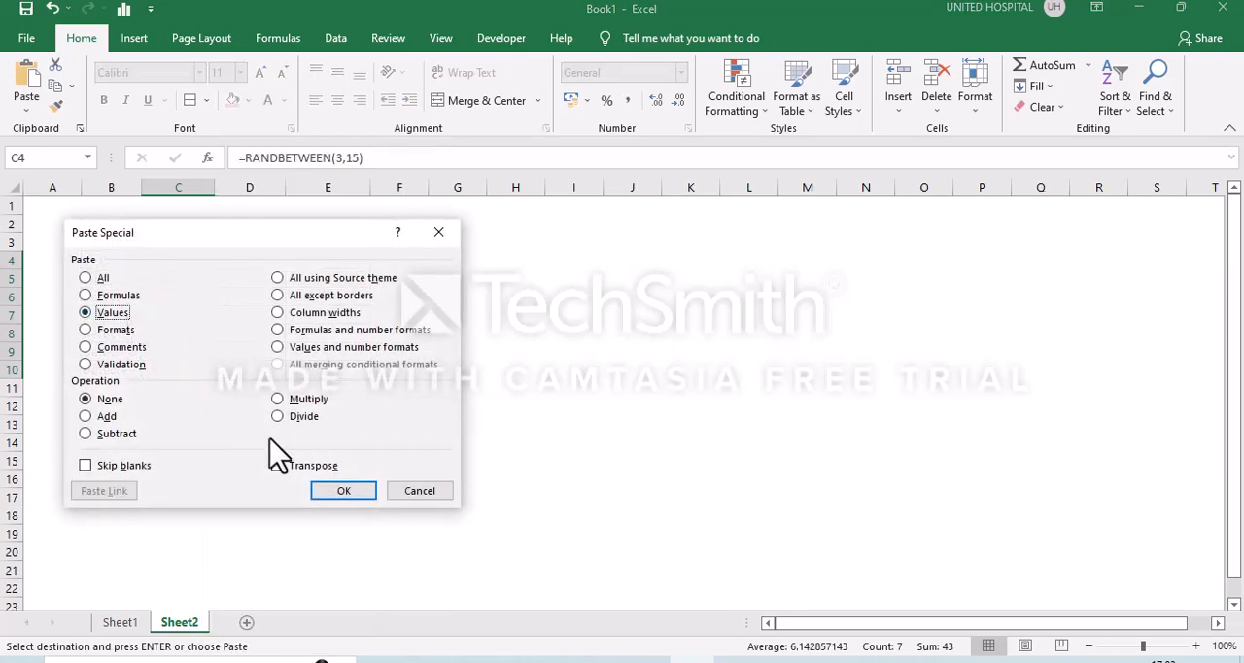
{"action": "left_click", "coordinate": [335, 496]}
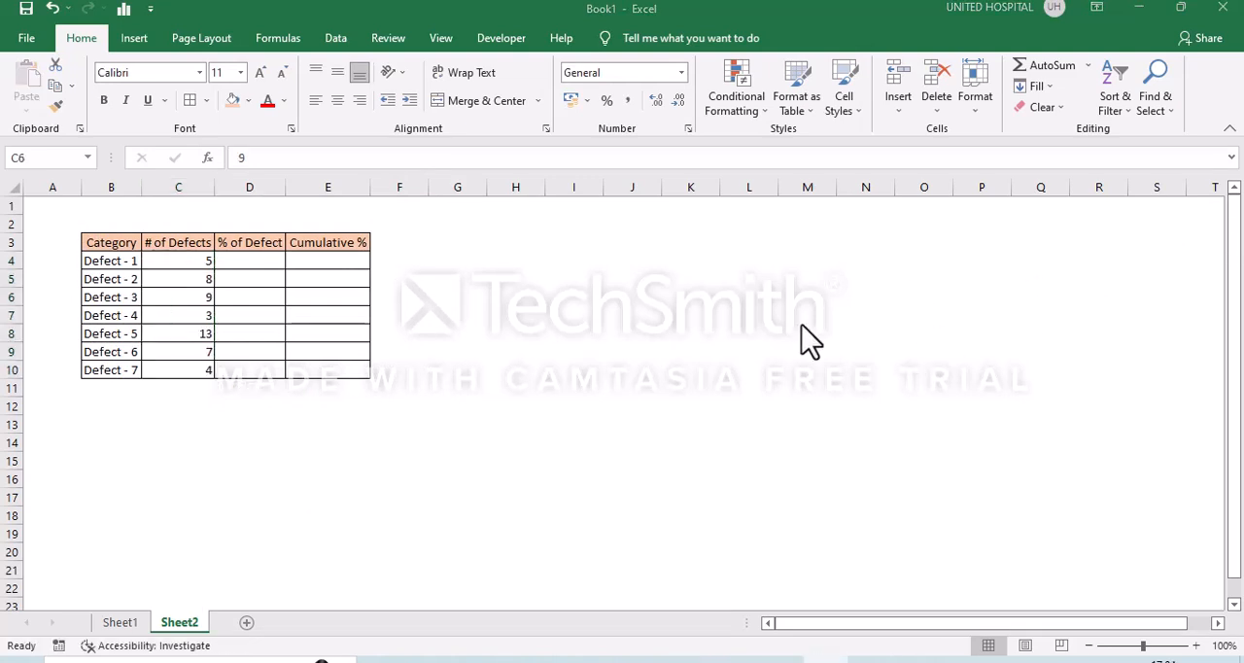
- Sort the defect table by # of Defects from largest to smallest
{"action": "left_click", "coordinate": [1106, 90]}
{"action": "left_click", "coordinate": [1108, 147]}
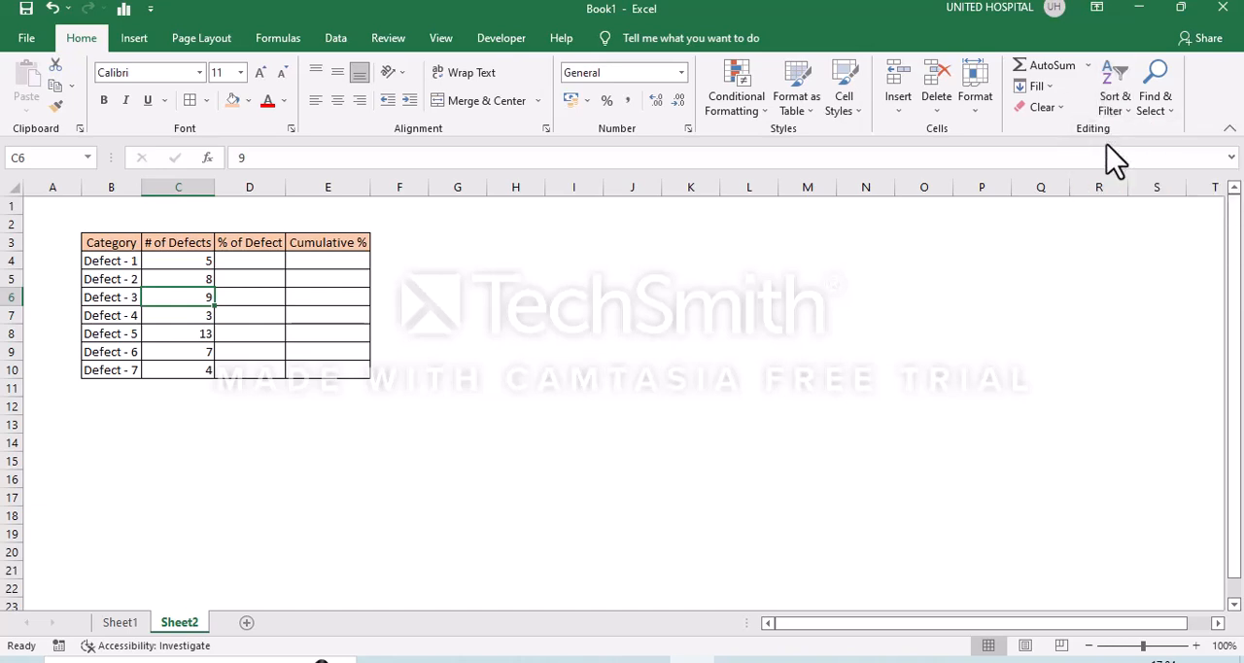
- Write the formula =C4/SUM(C4:C10) in D4, the first cell under % of Defect
{"action": "left_click", "coordinate": [273, 258]}
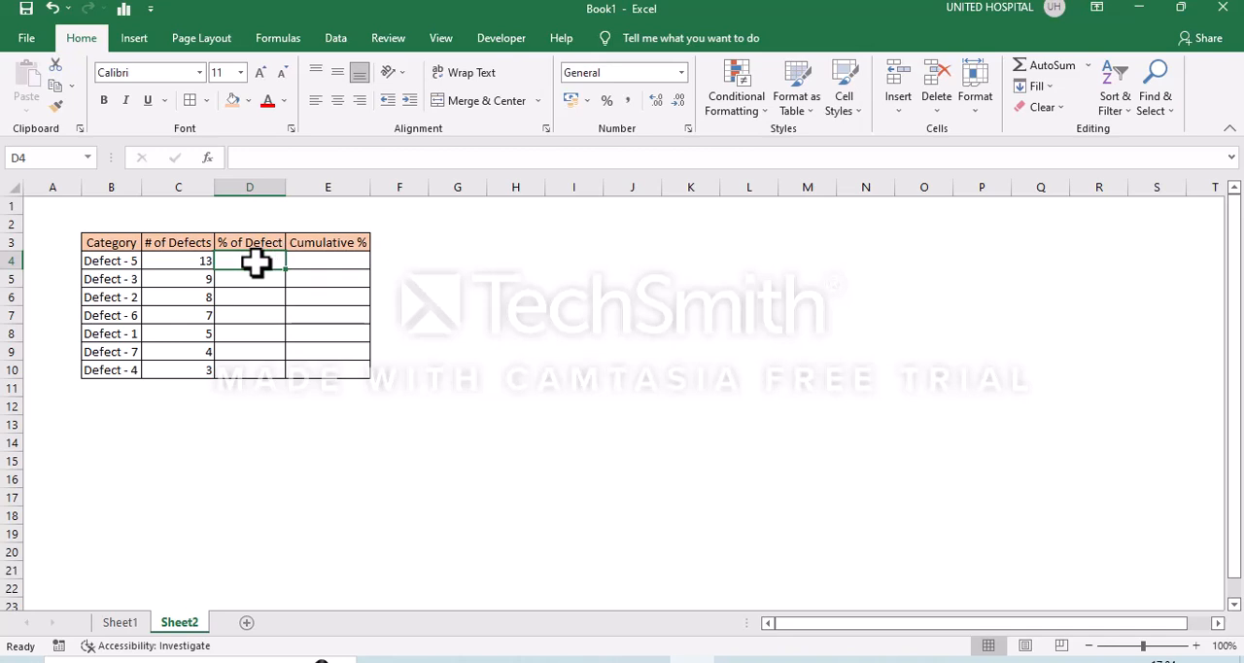
{"action": "type", "text": "="}
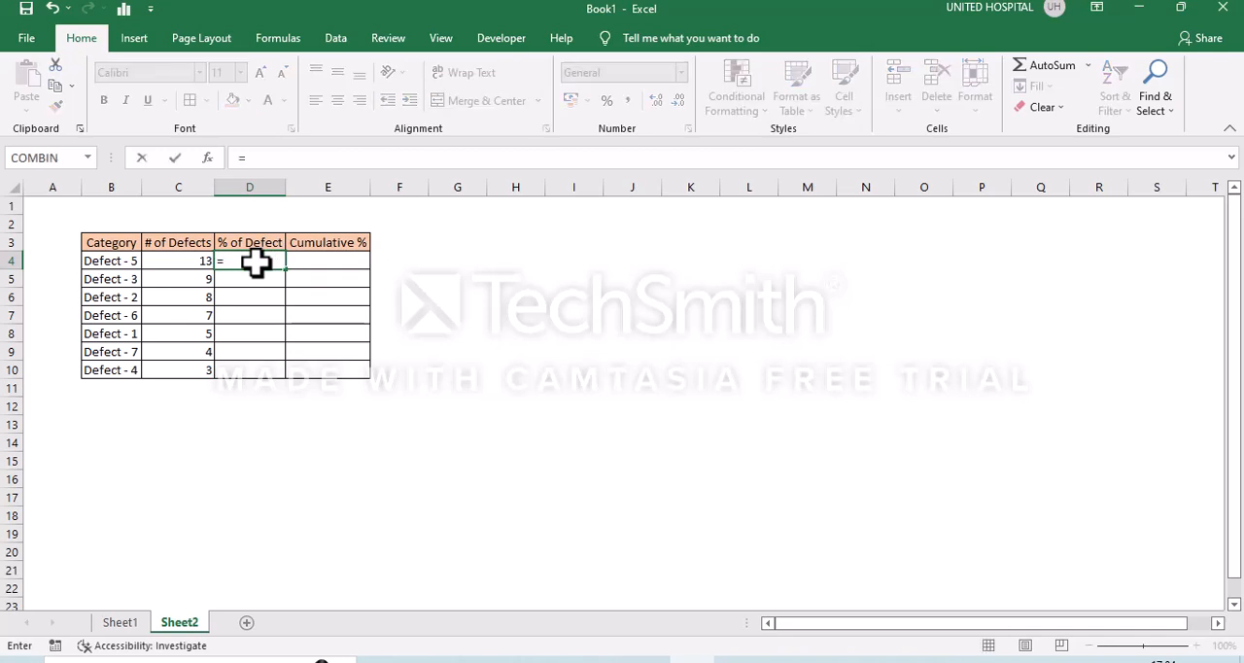
{"action": "key", "text": "Left"}
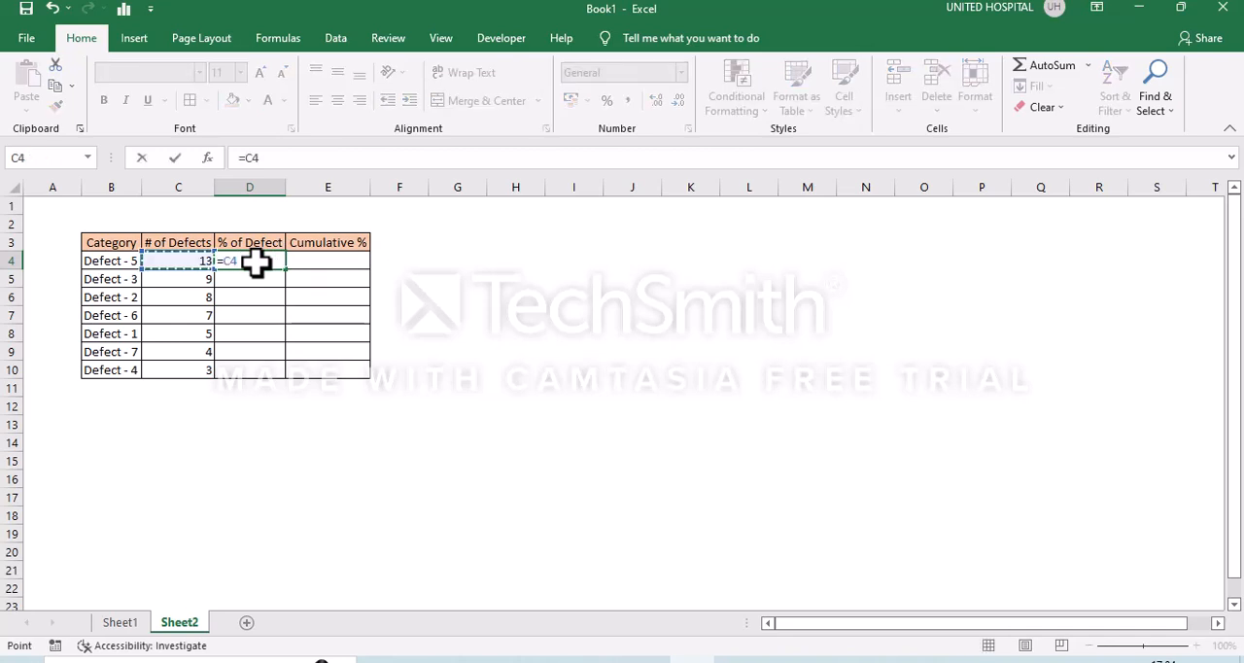
{"action": "type", "text": "/su"}
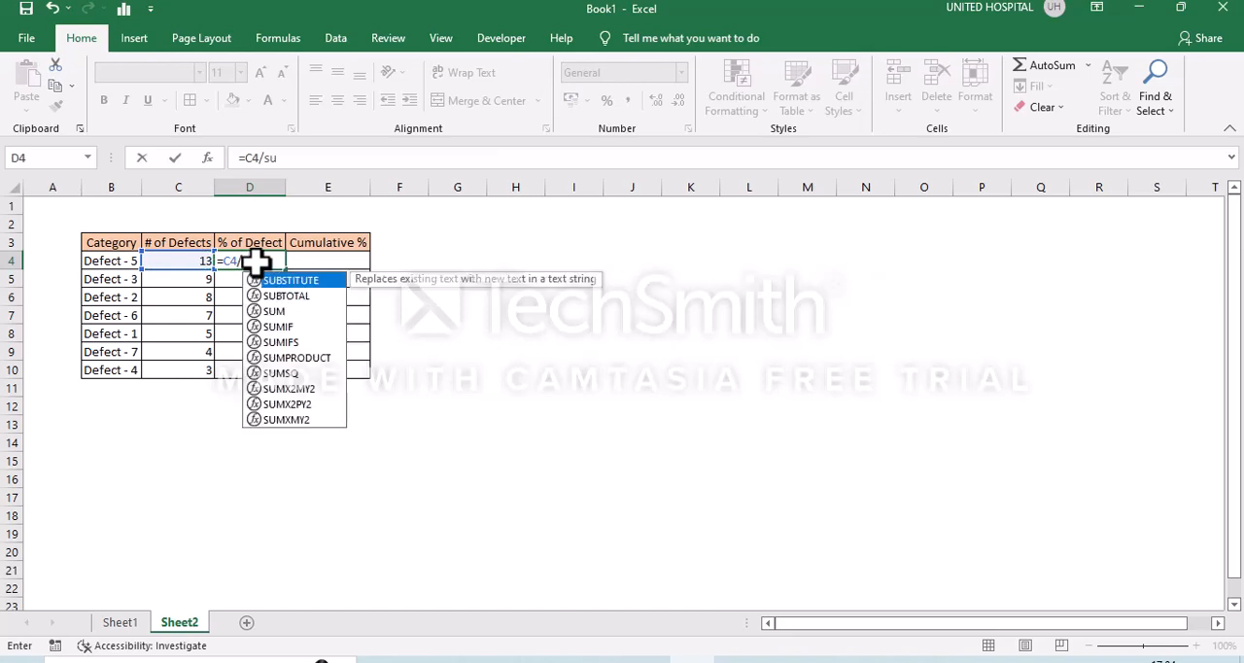
{"action": "key", "text": "Down"}
{"action": "key", "text": "Down"}
{"action": "key", "text": "Tab"}
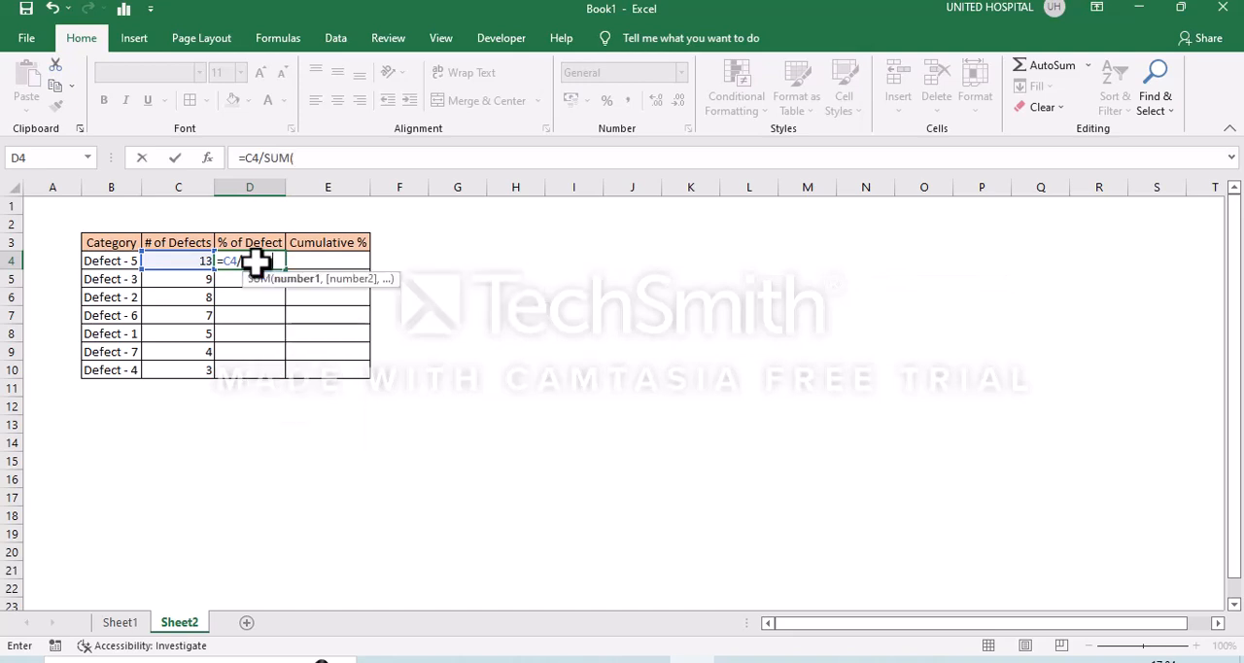
{"action": "key", "text": "Left"}
{"action": "key", "text": "shift+Down"}
{"action": "key", "text": "shift+Down"}
{"action": "key", "text": "shift+Down"}
{"action": "key", "text": "shift+Down"}
{"action": "key", "text": "shift+Down"}
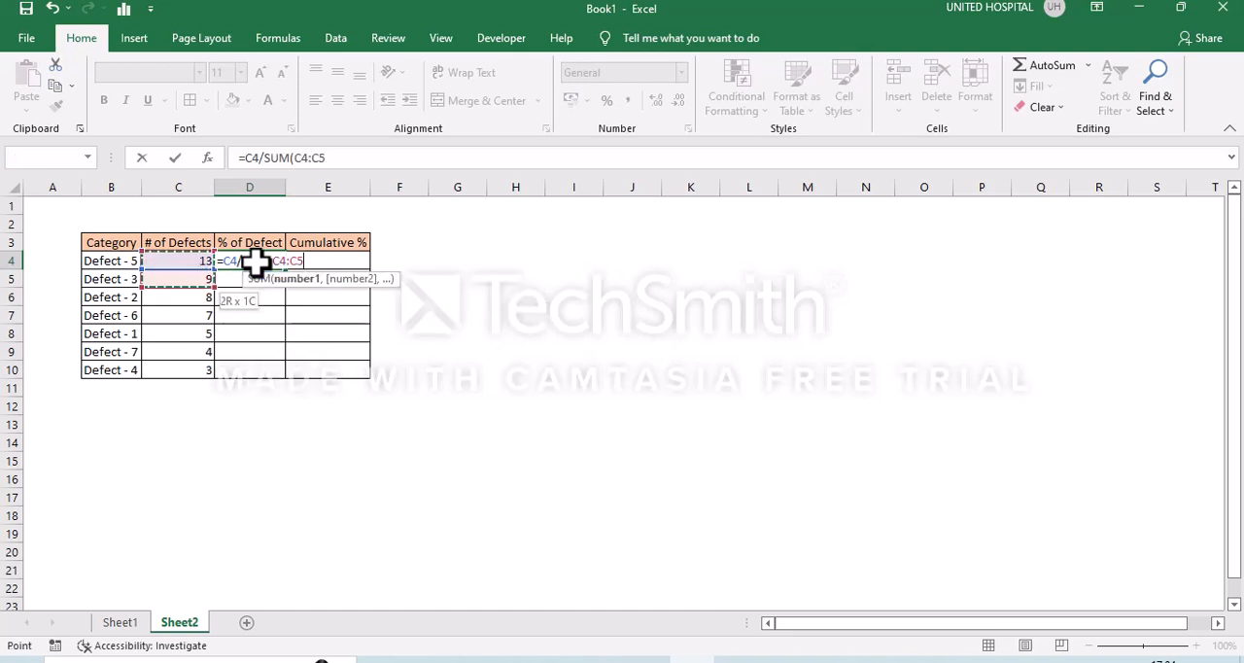
{"action": "key", "text": "shift+Down"}
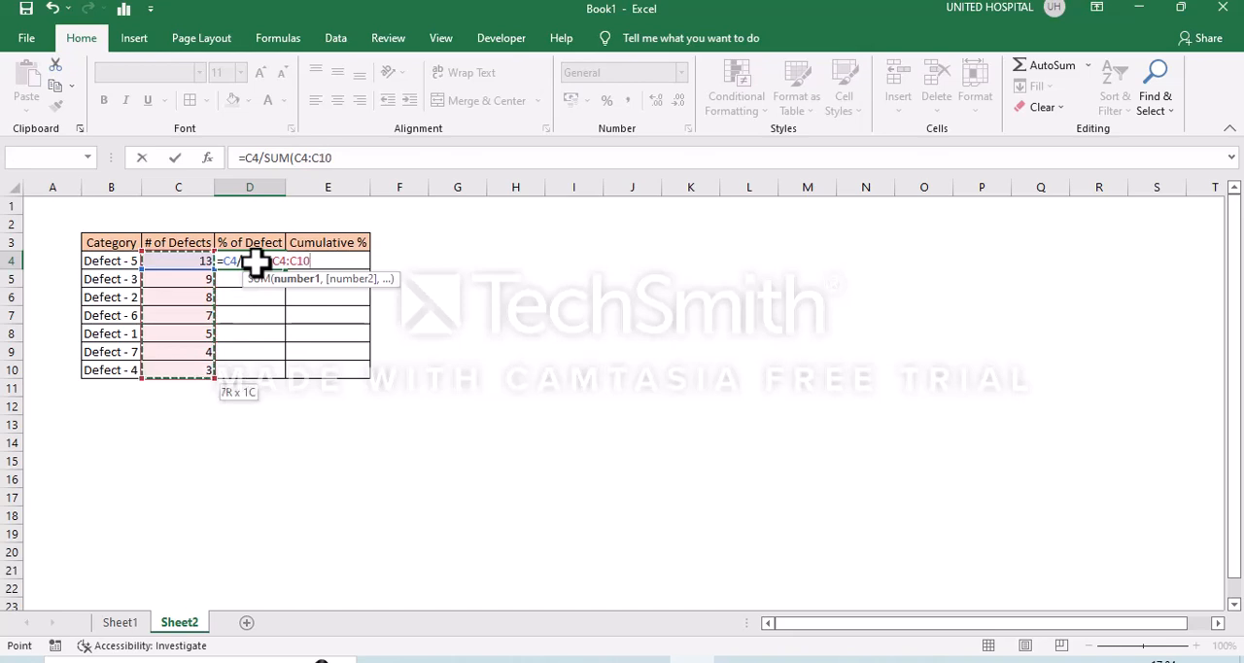
{"action": "type", "text": ")"}
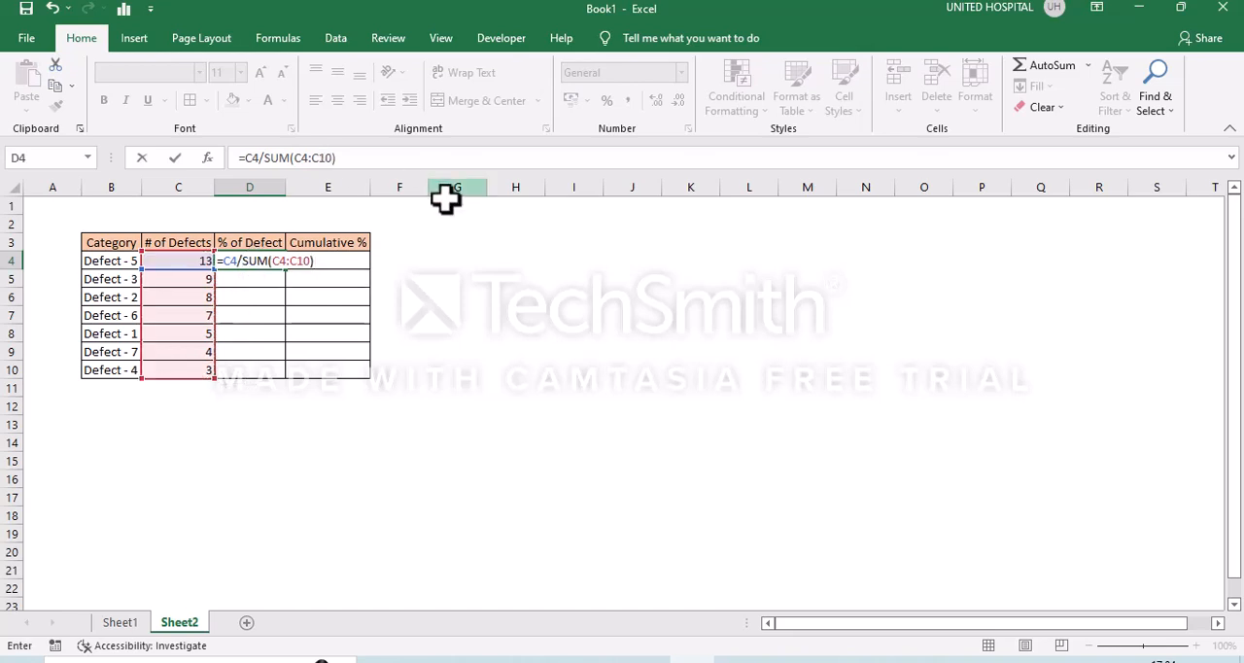
- Make the SUM range in the D4 formula absolute as $C$4:$C$10 and commit the formula
{"action": "left_click", "coordinate": [286, 264]}
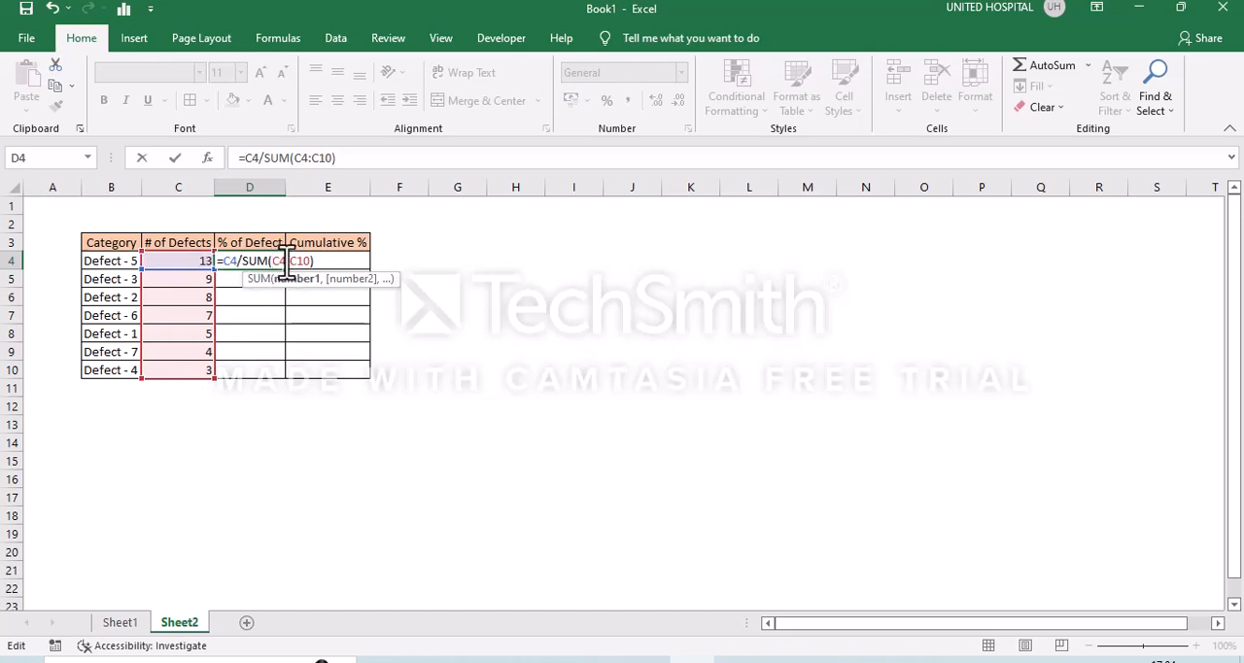
{"action": "key", "text": "F4"}
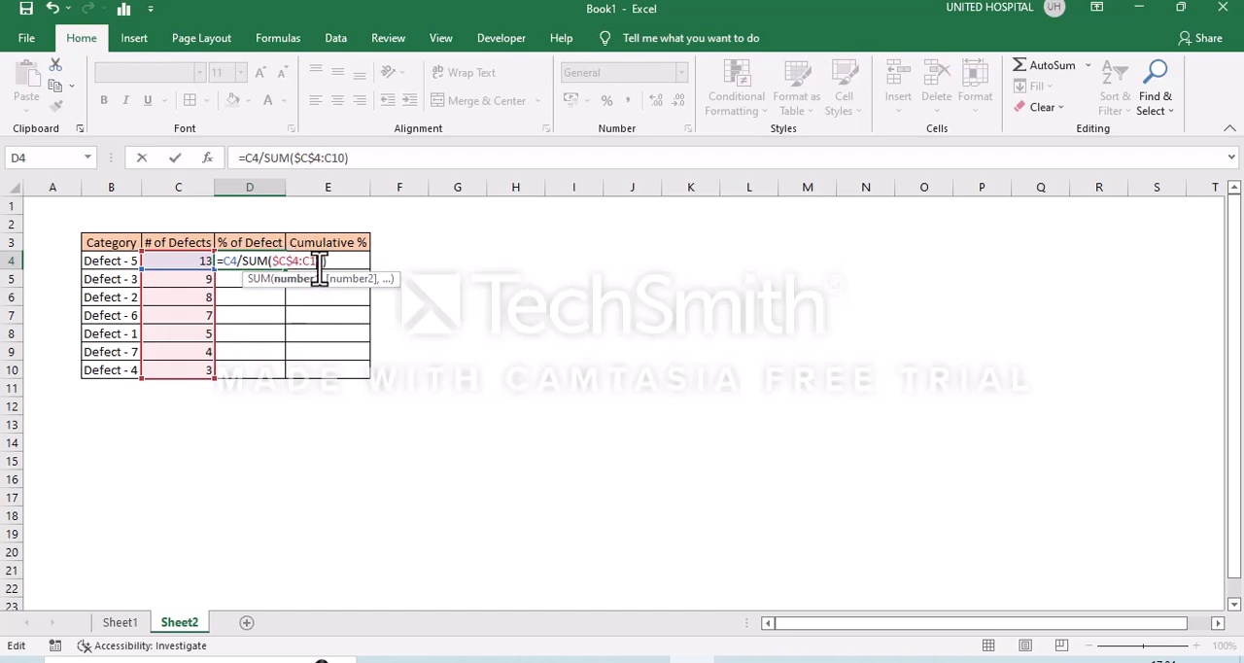
{"action": "left_click", "coordinate": [321, 261]}
{"action": "key", "text": "F4"}
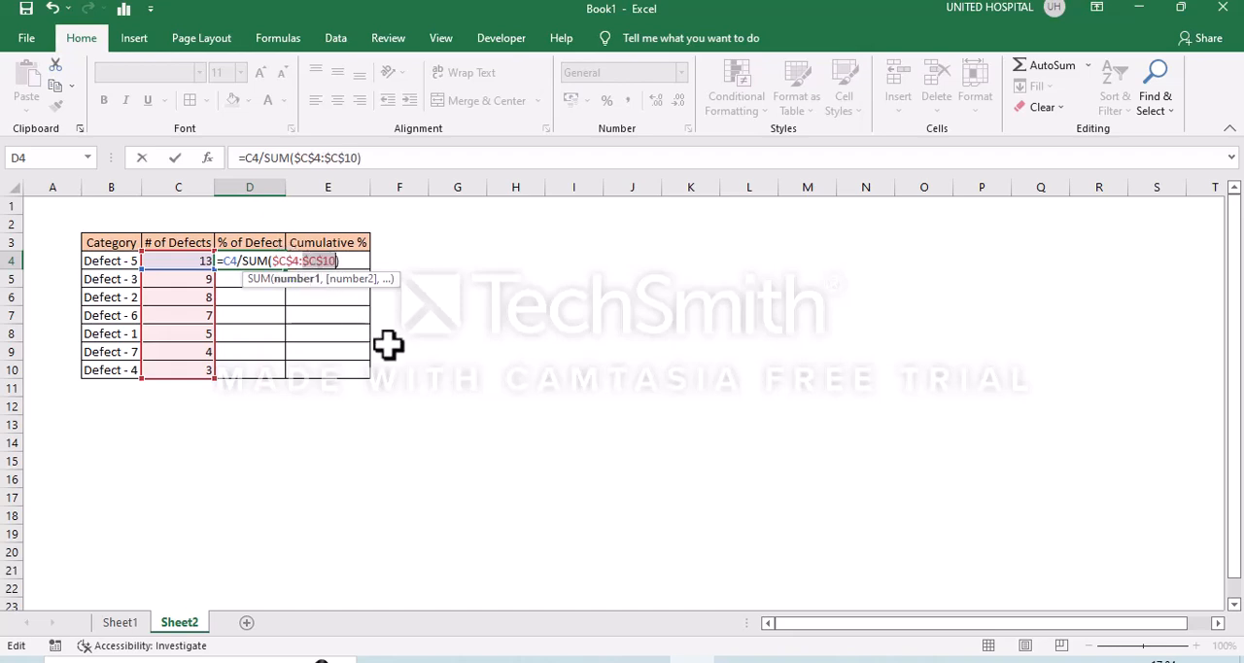
{"action": "key", "text": "Return"}
- Fill the D4 formula down to D10 and format D4:D10 as percentages
{"action": "key", "text": "Up"}
{"action": "key", "text": "shift+Down"}
{"action": "key", "text": "shift+Down"}
{"action": "key", "text": "shift+Down"}
{"action": "key", "text": "shift+Down"}
{"action": "key", "text": "shift+Down"}
{"action": "key", "text": "shift+Down"}
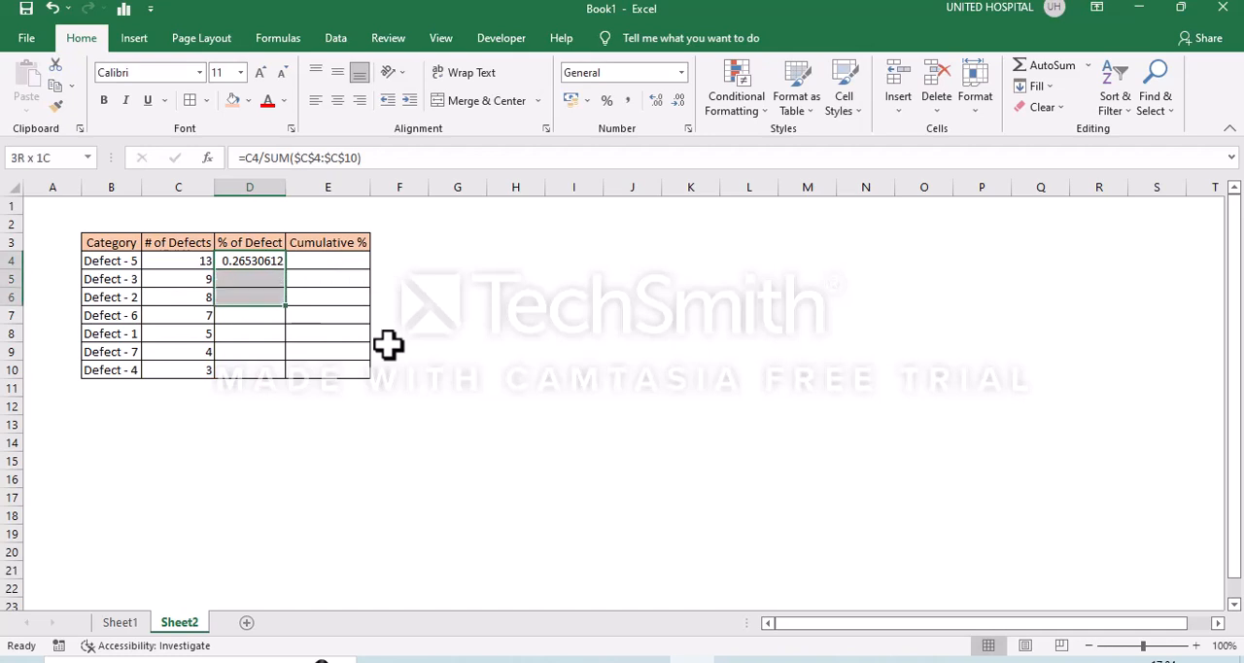
{"action": "key", "text": "ctrl+d"}
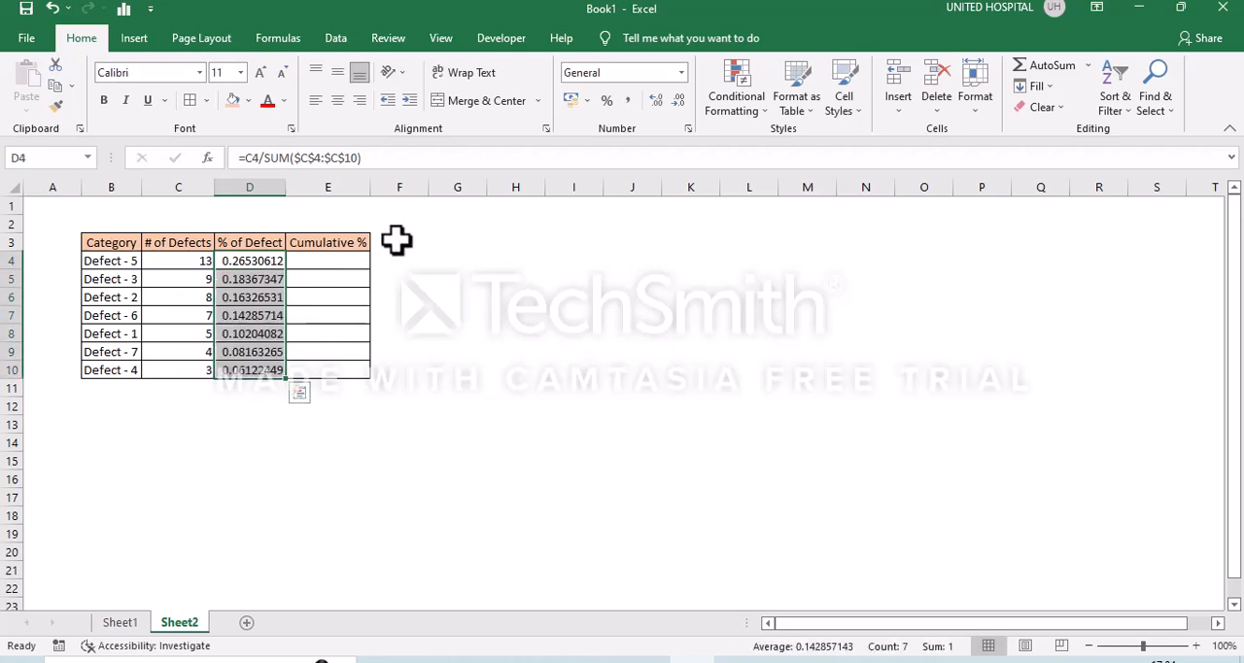
{"action": "left_click", "coordinate": [605, 103]}
- Enter the formulas =D4 in E4 and =E4+D5 in E5 under Cumulative %
{"action": "left_click", "coordinate": [350, 256]}
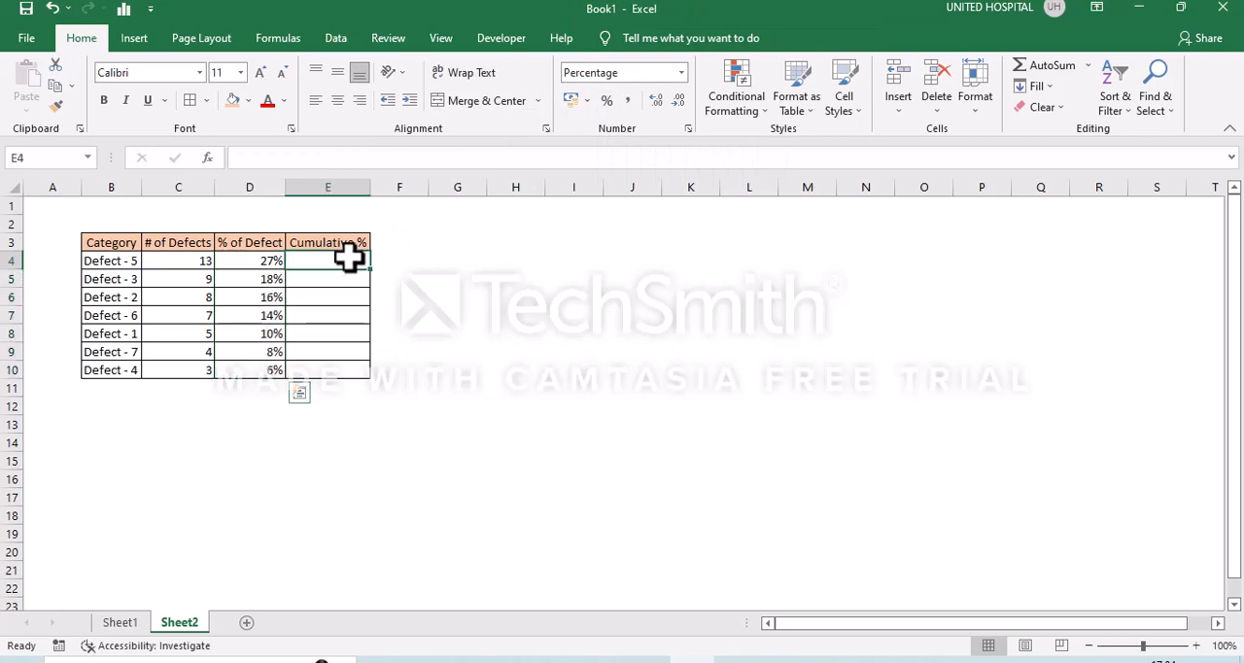
{"action": "type", "text": "="}
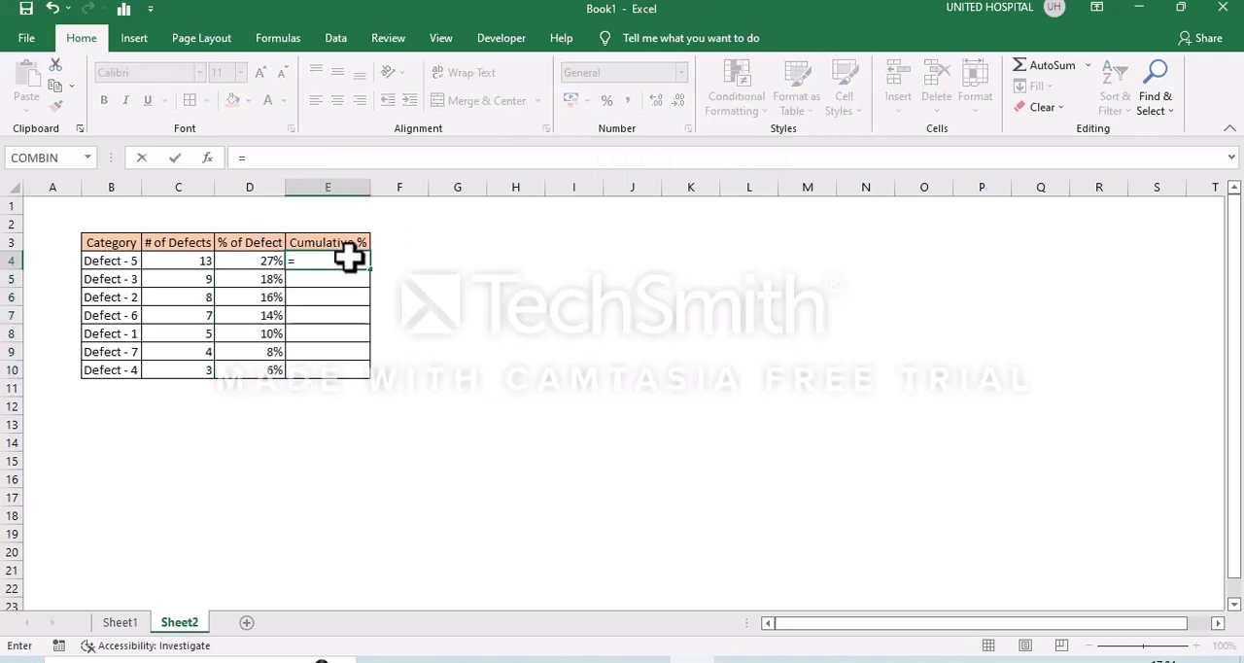
{"action": "key", "text": "Left"}
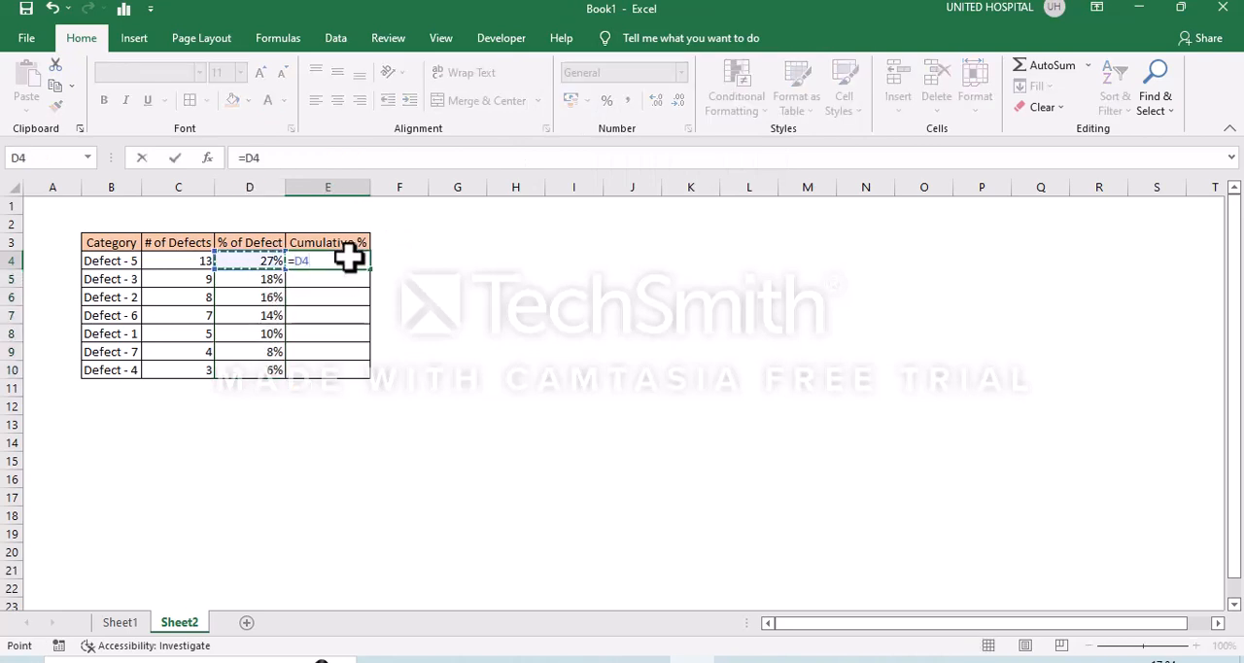
{"action": "key", "text": "Return"}
{"action": "type", "text": "="}
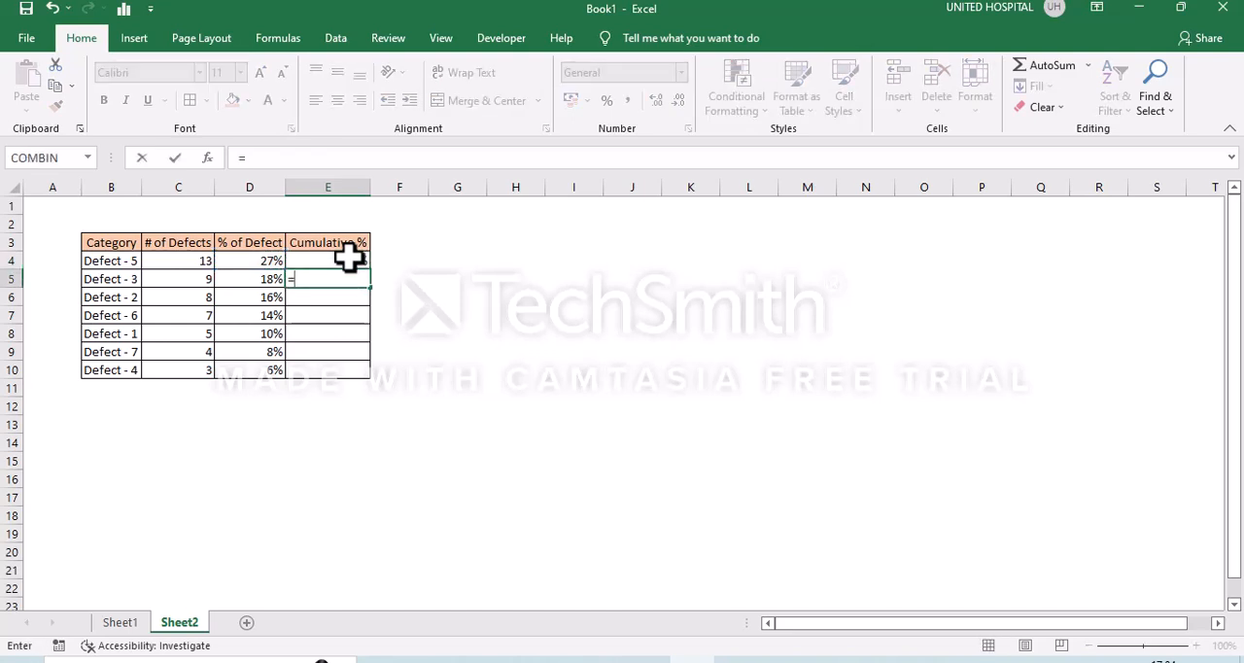
{"action": "key", "text": "Up"}
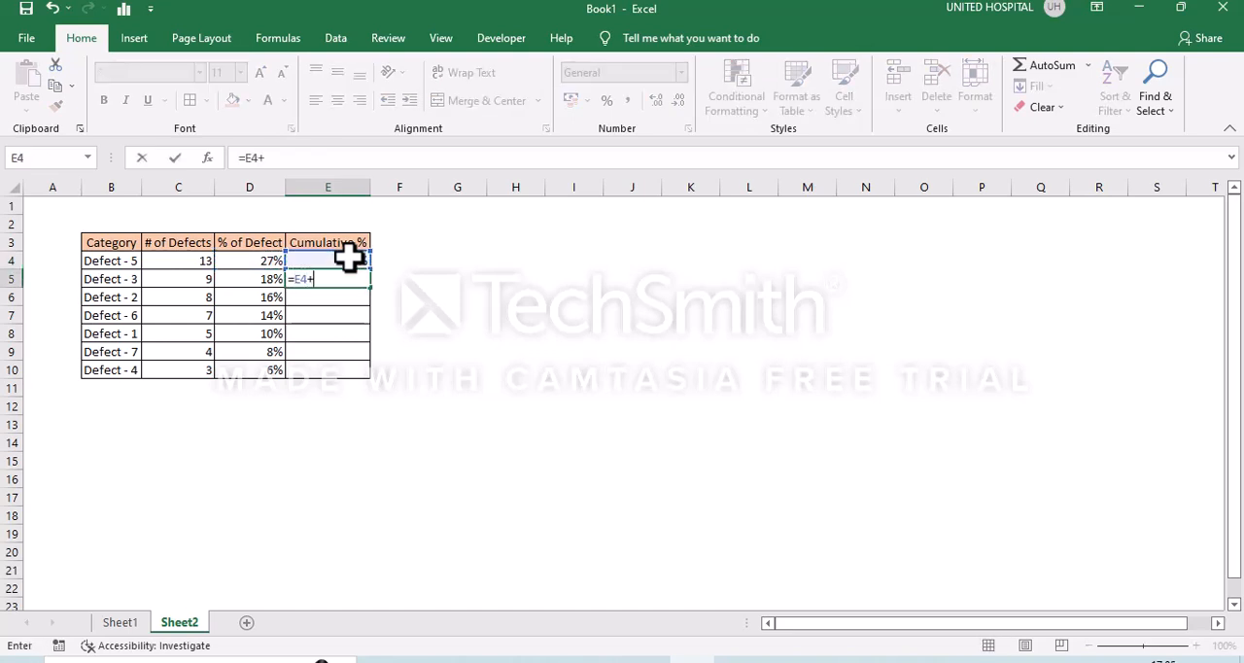
{"action": "key", "text": "Left"}
{"action": "key", "text": "Return"}
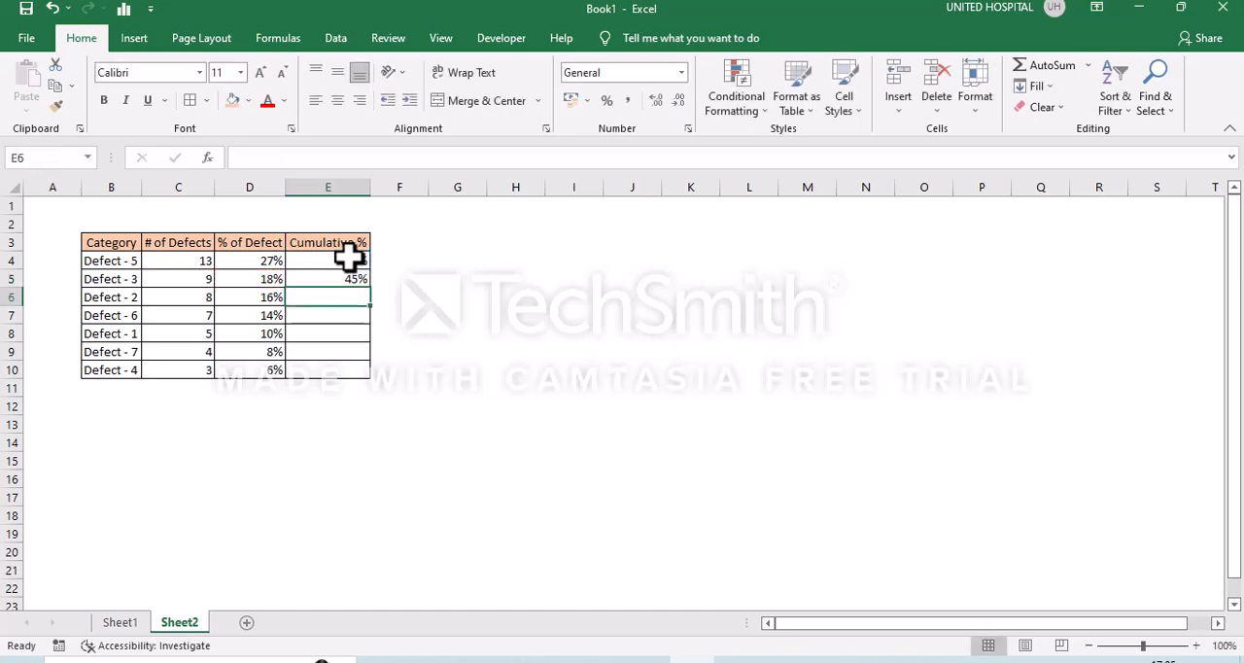
- Fill the cumulative formula from E5 down to E10
{"action": "key", "text": "Up"}
{"action": "key", "text": "shift+Down"}
{"action": "key", "text": "shift+Down"}
{"action": "key", "text": "shift+Down"}
{"action": "key", "text": "shift+Down"}
{"action": "key", "text": "shift+Down"}
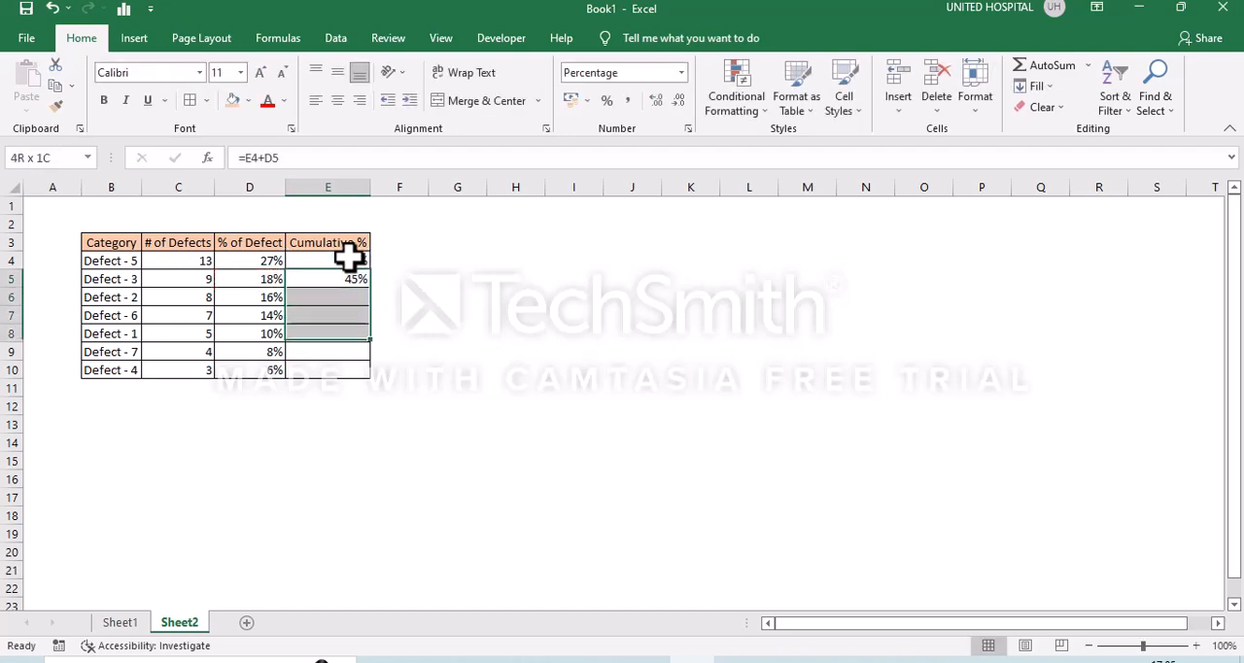
{"action": "key", "text": "ctrl+d"}
- Center the contents of the whole defect table horizontally and vertically
{"action": "left_click", "coordinate": [250, 297]}
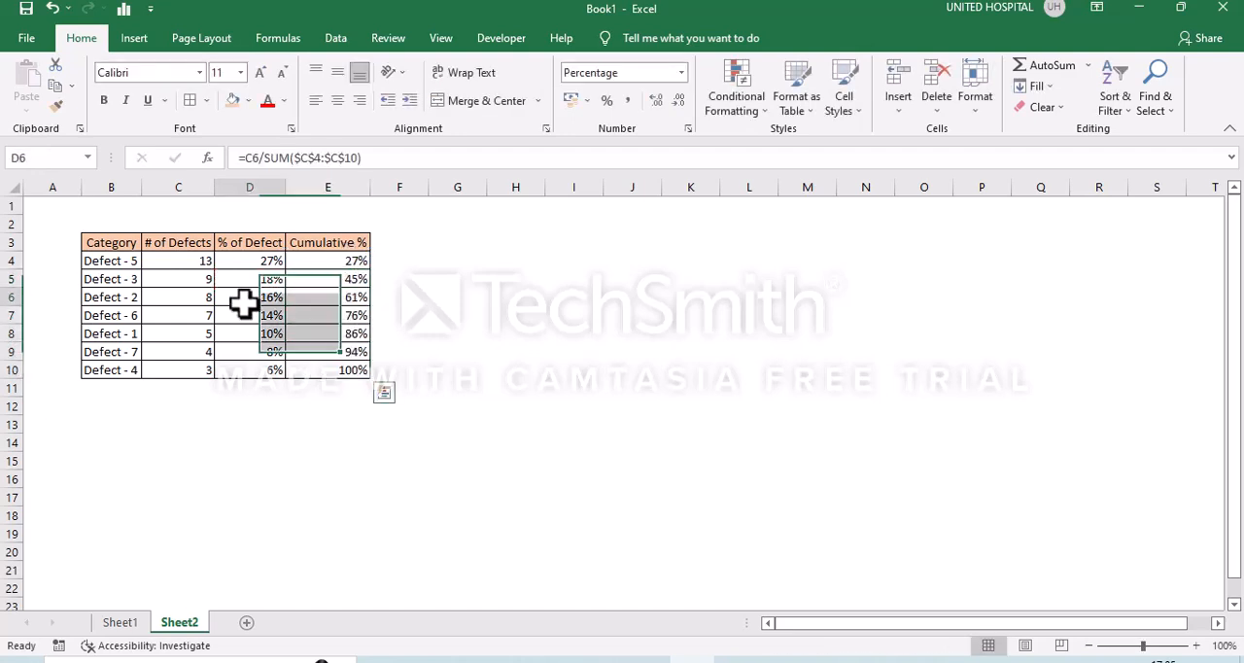
{"action": "key", "text": "ctrl+a"}
{"action": "left_click", "coordinate": [336, 100]}
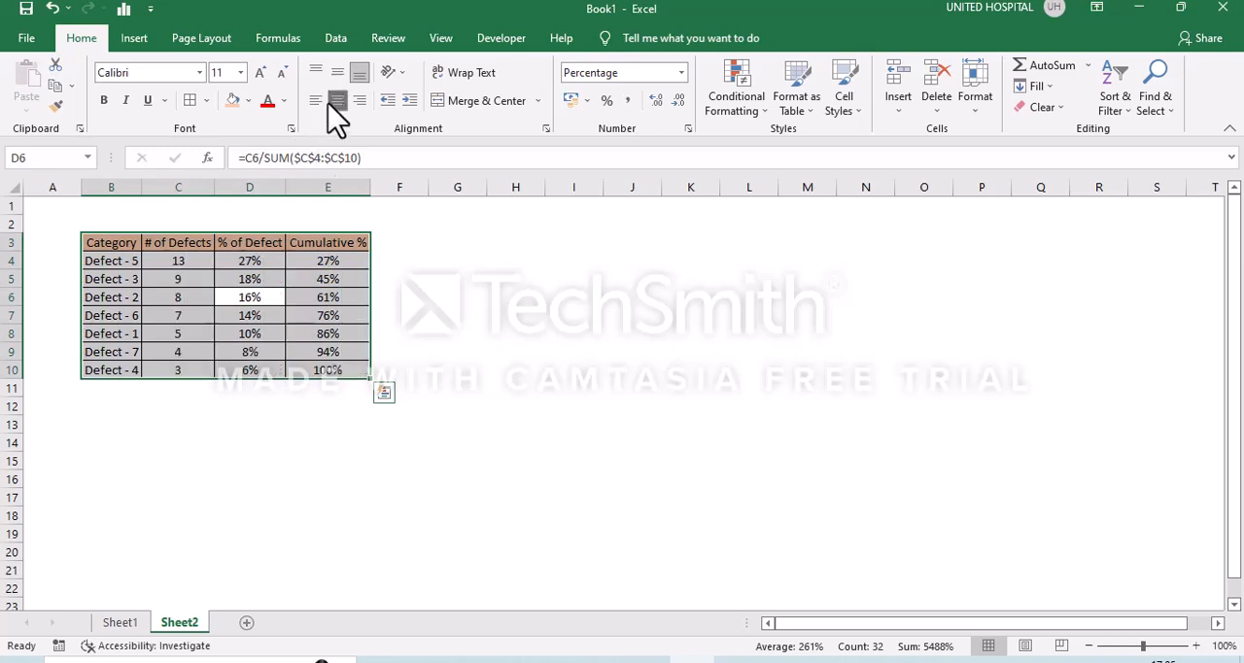
{"action": "left_click", "coordinate": [340, 71]}
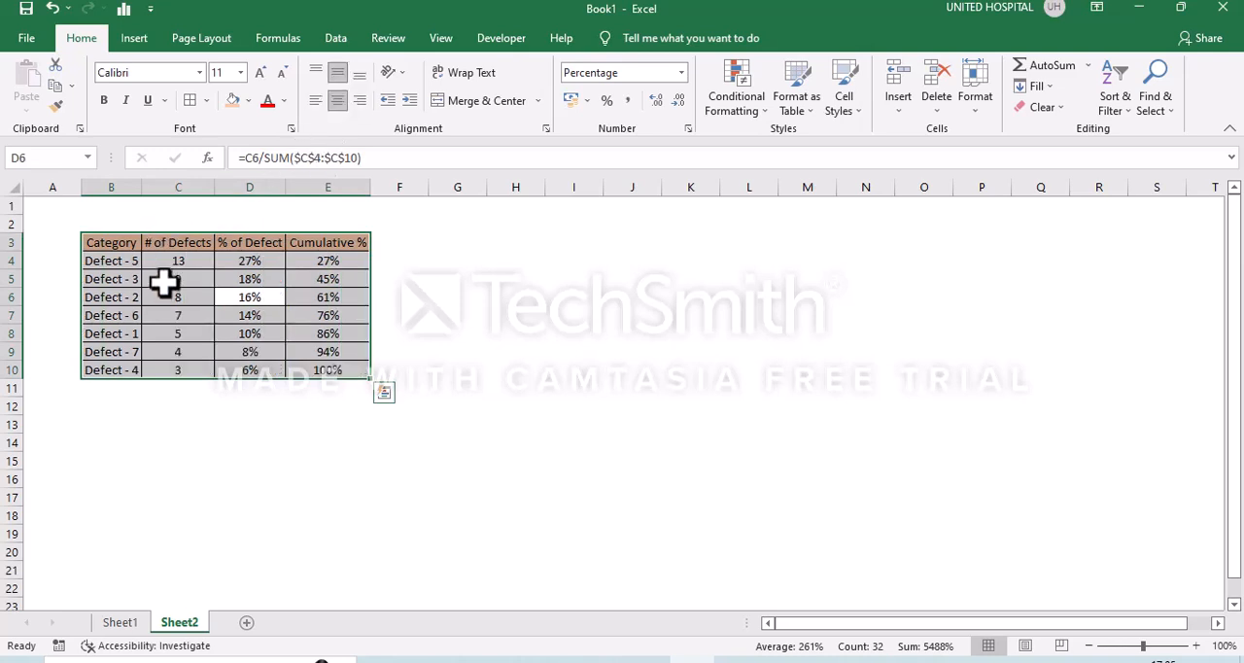
{"action": "left_click", "coordinate": [338, 438]}
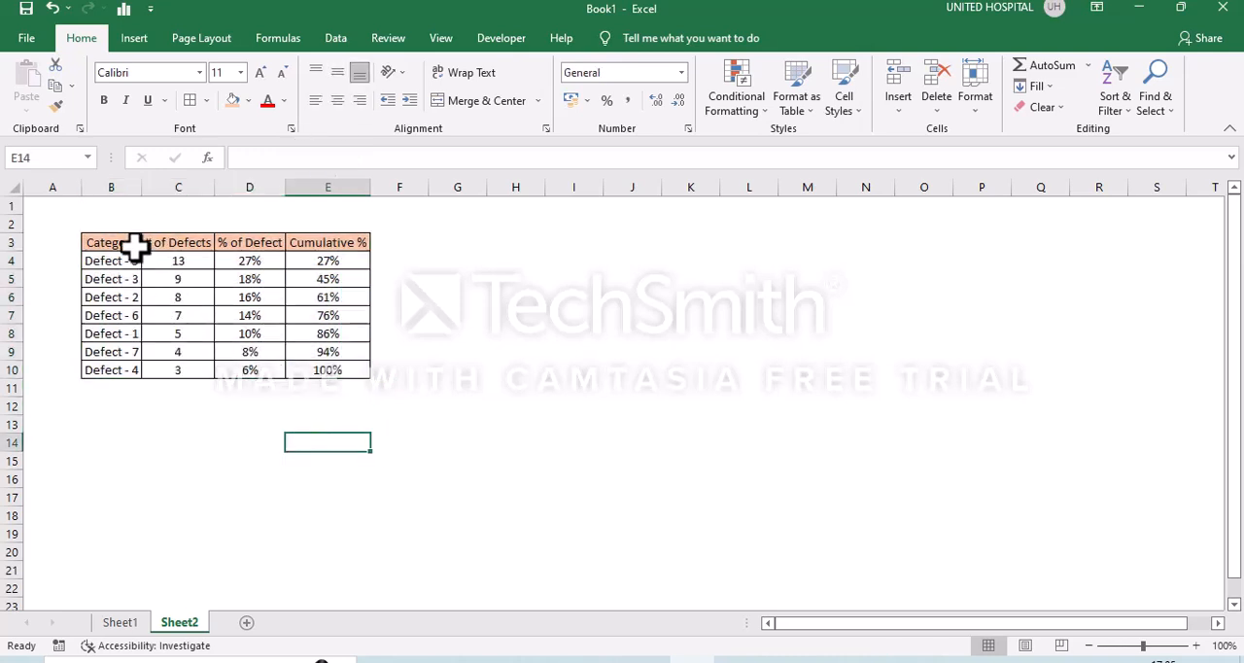
{"action": "left_click_drag", "start_coordinate": [136, 244], "coordinate": [133, 247]}
{"action": "key", "text": "shift+Right"}
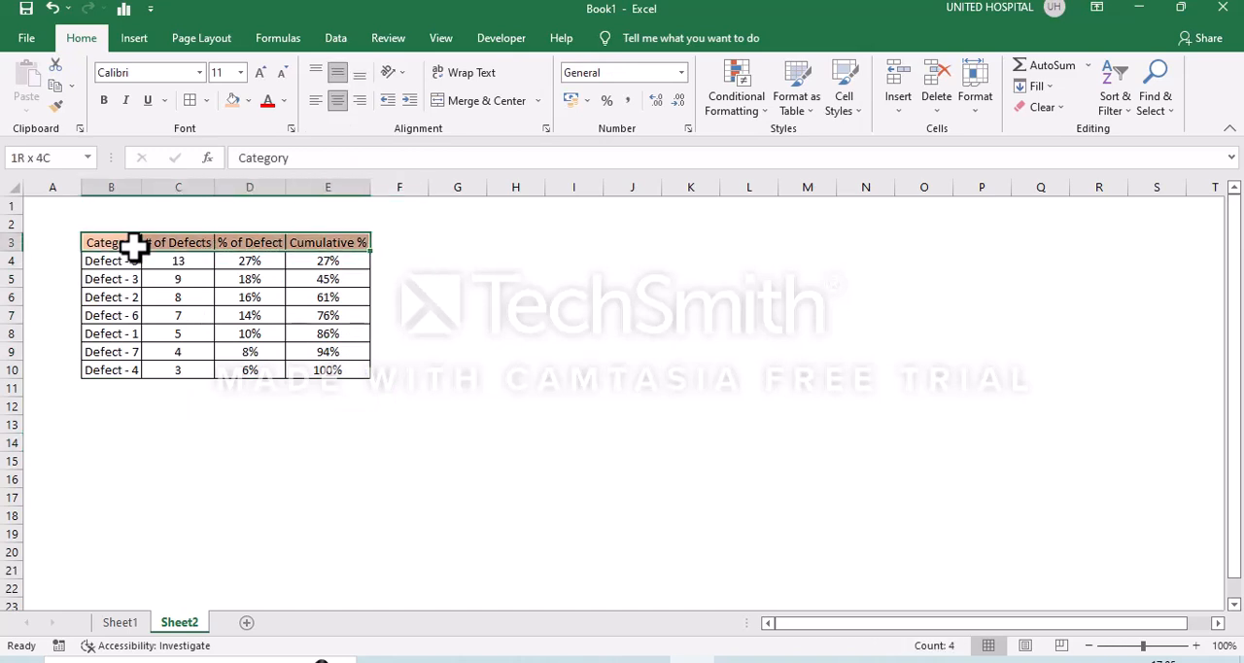
{"action": "key", "text": "shift+Down"}
{"action": "key", "text": "shift+Down"}
{"action": "key", "text": "shift+Down"}
{"action": "key", "text": "shift+Down"}
{"action": "key", "text": "shift+Down"}
{"action": "key", "text": "shift+Down"}
{"action": "key", "text": "shift+Down"}
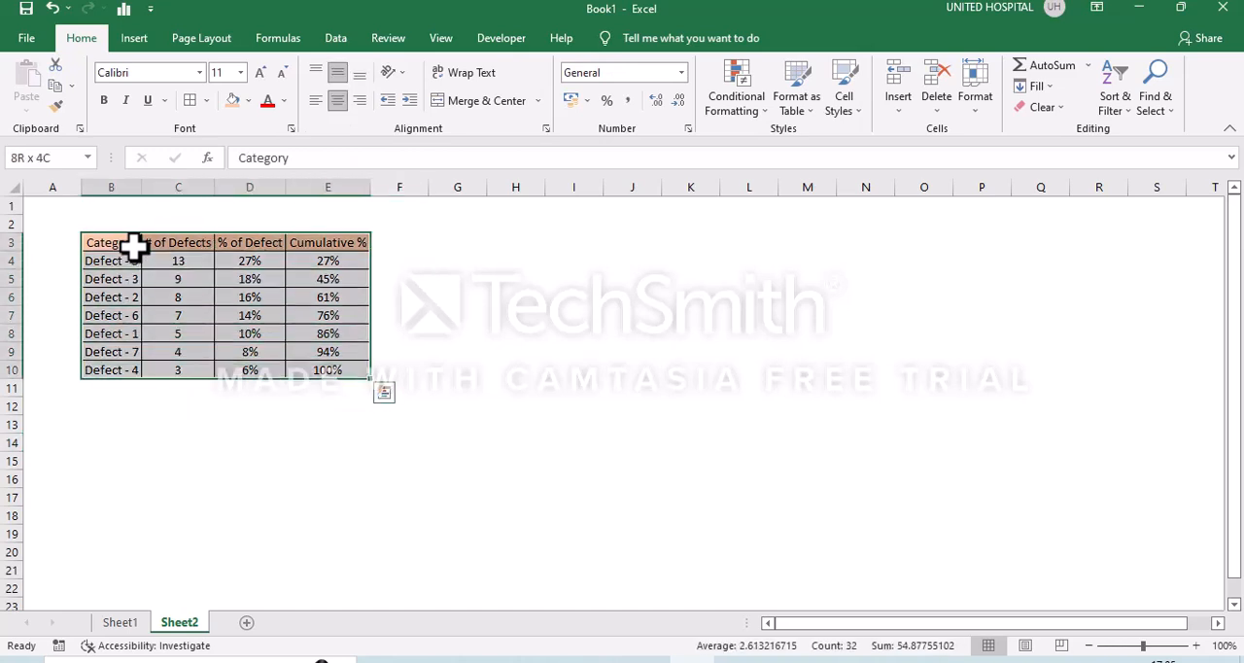
- Insert a 2-D clustered column chart based on the full defect table, B3:E10
{"action": "left_click", "coordinate": [133, 247]}
{"action": "key", "text": "shift+Right"}
{"action": "key", "text": "shift+Right"}
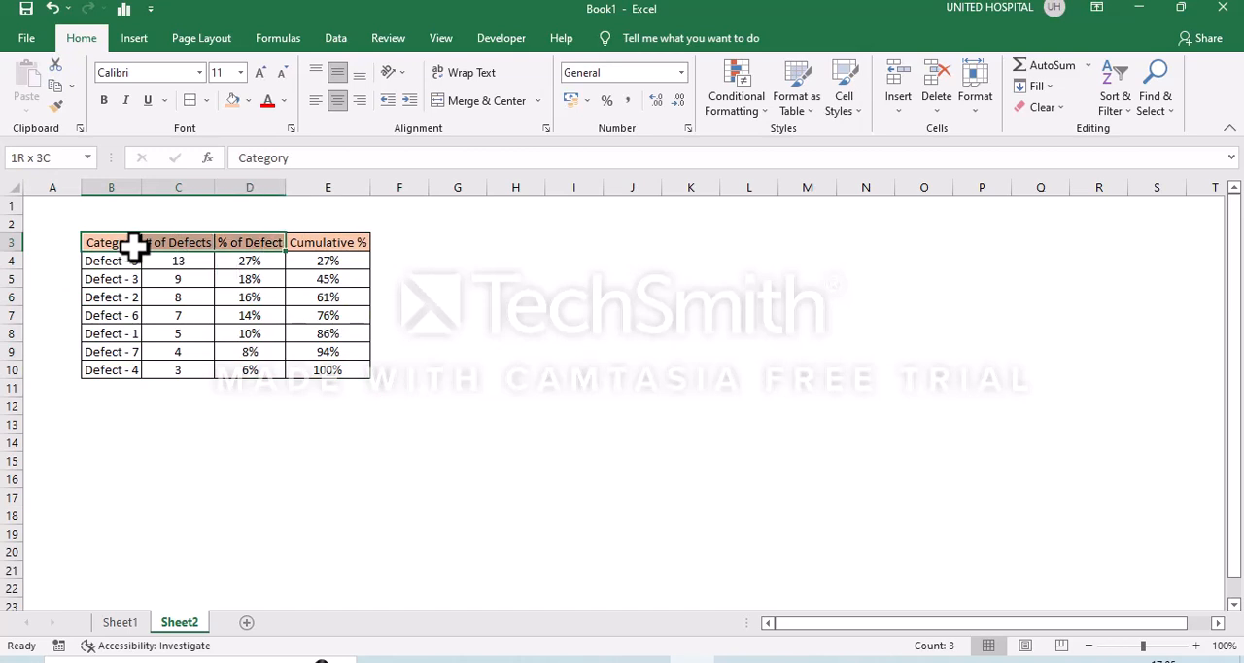
{"action": "key", "text": "shift+Right"}
{"action": "key", "text": "shift+Down"}
{"action": "key", "text": "shift+Down"}
{"action": "key", "text": "shift+Down"}
{"action": "key", "text": "shift+Down"}
{"action": "key", "text": "shift+Down"}
{"action": "key", "text": "shift+Down"}
{"action": "key", "text": "shift+Down"}
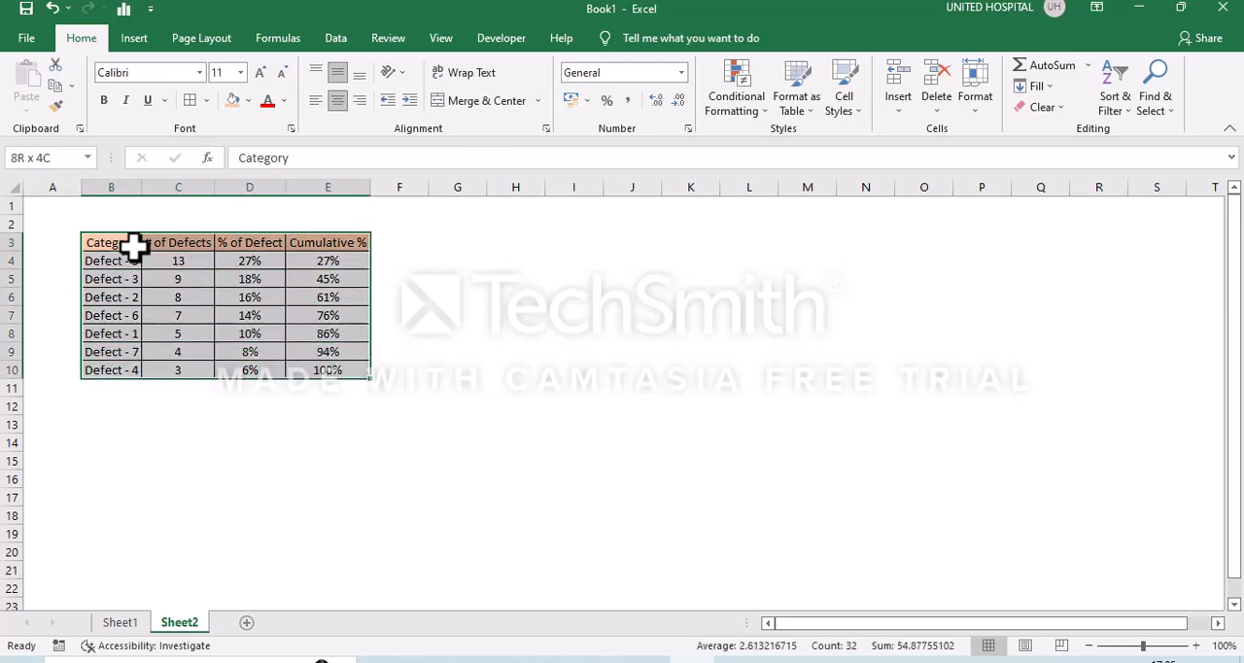
{"action": "left_click", "coordinate": [135, 41]}
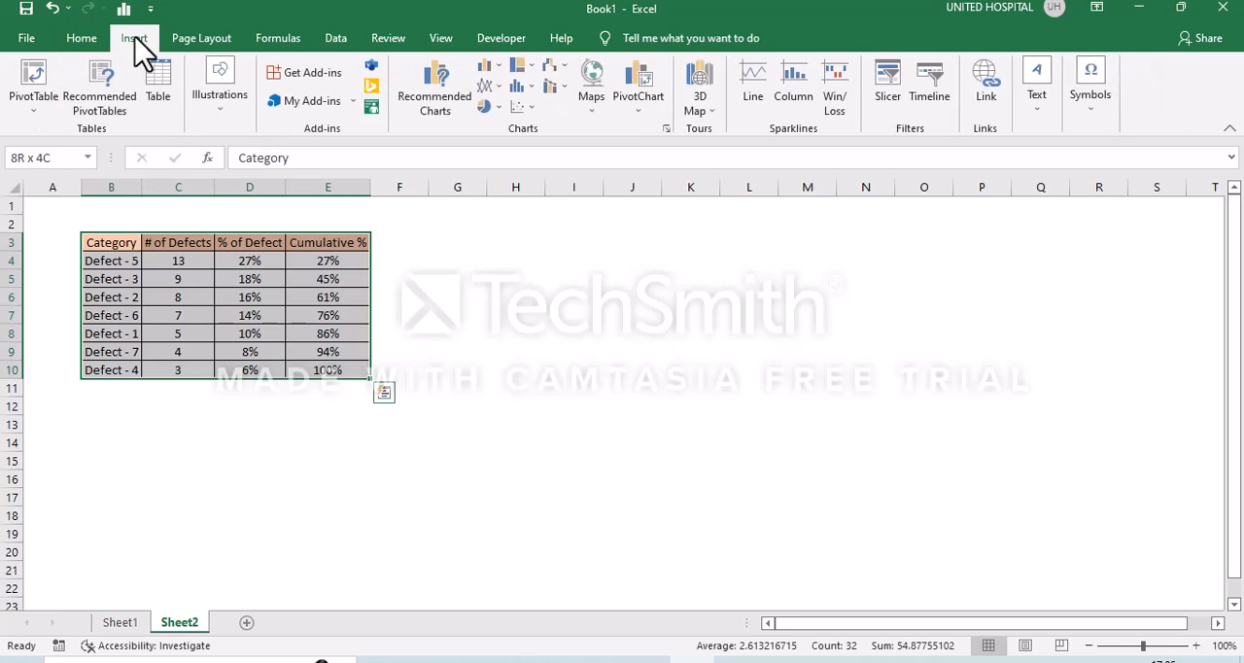
{"action": "left_click", "coordinate": [498, 70]}
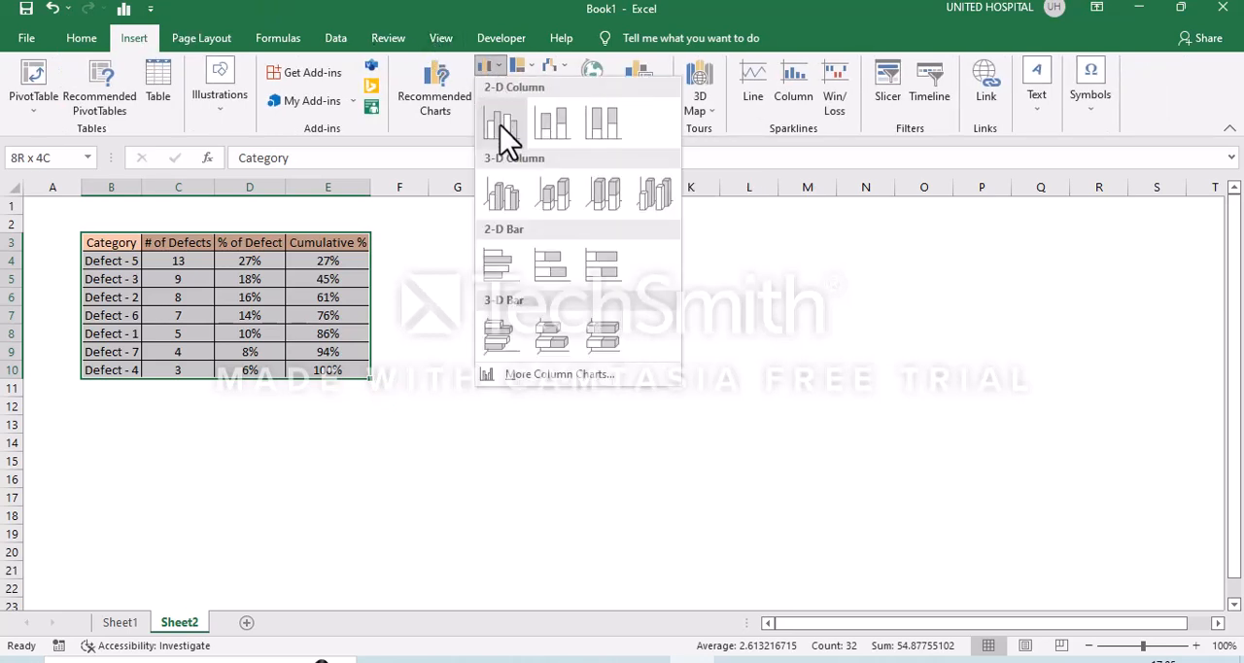
{"action": "left_click", "coordinate": [503, 126]}
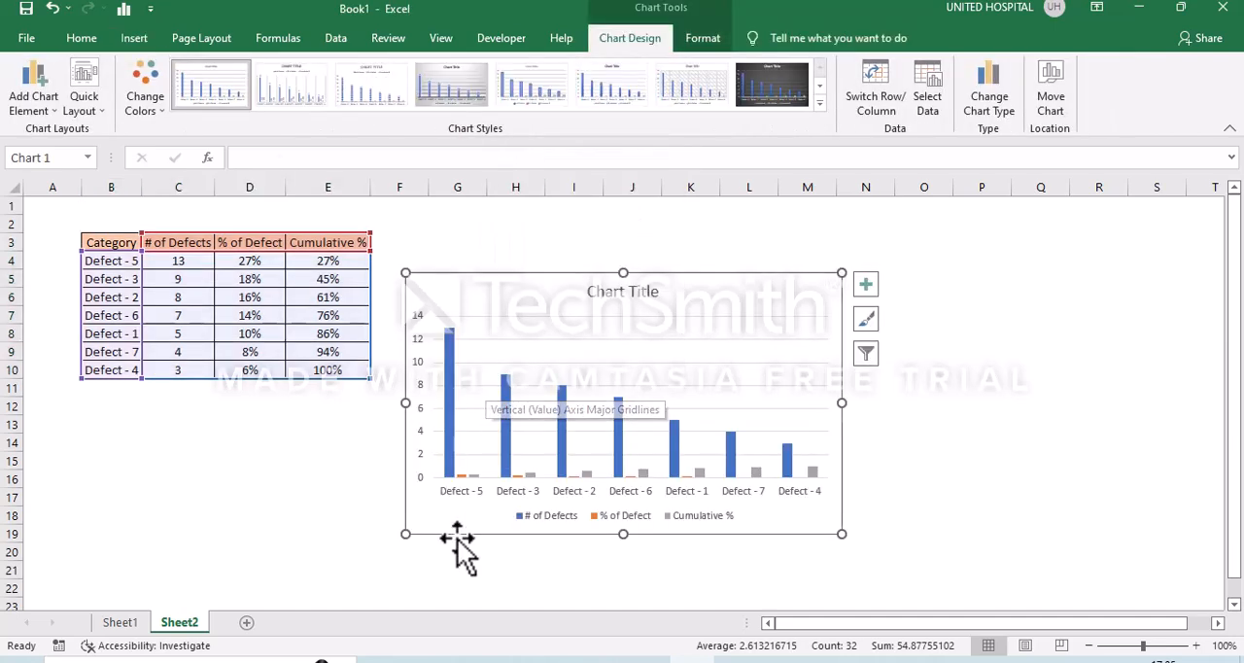
{"action": "left_click", "coordinate": [464, 550]}
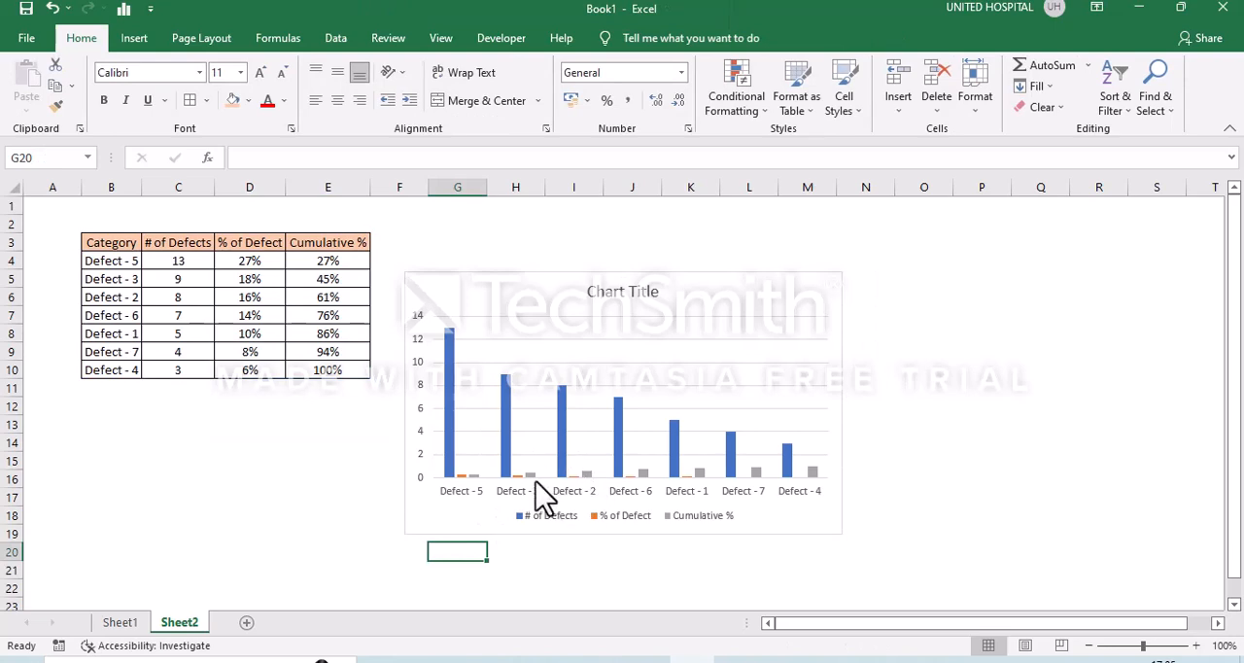
- Exclude the % of Defect series from the chart's data source, keeping # of Defects and Cumulative %
{"action": "left_click", "coordinate": [506, 470]}
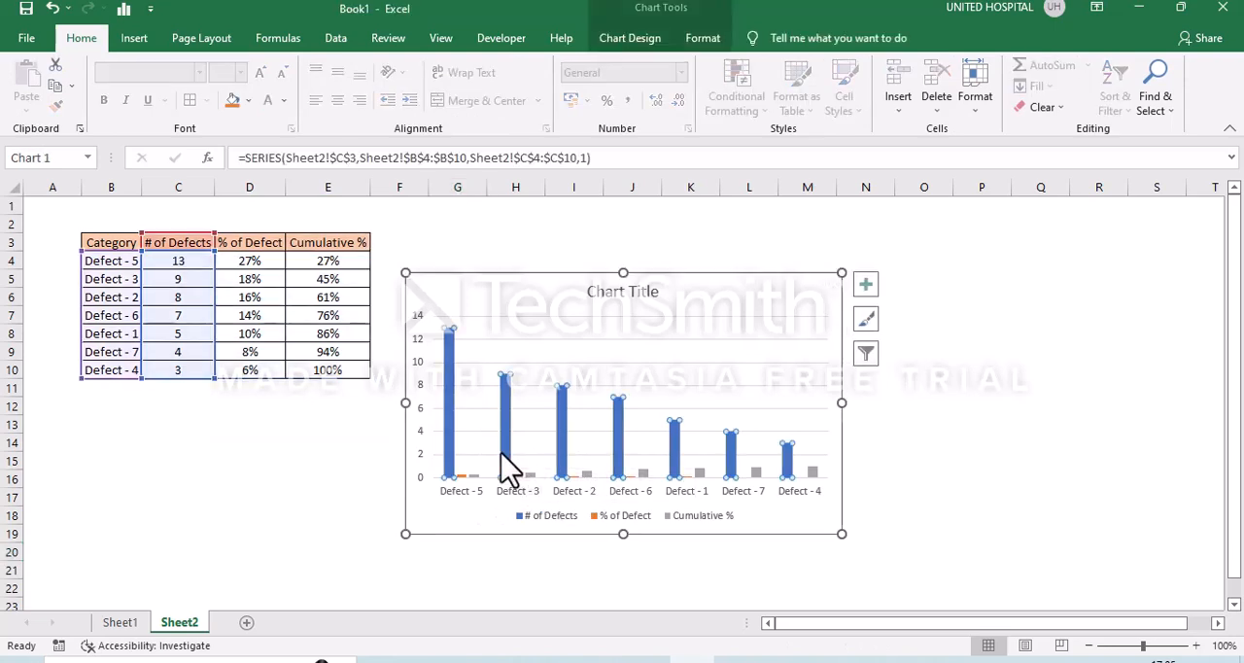
{"action": "right_click", "coordinate": [501, 452]}
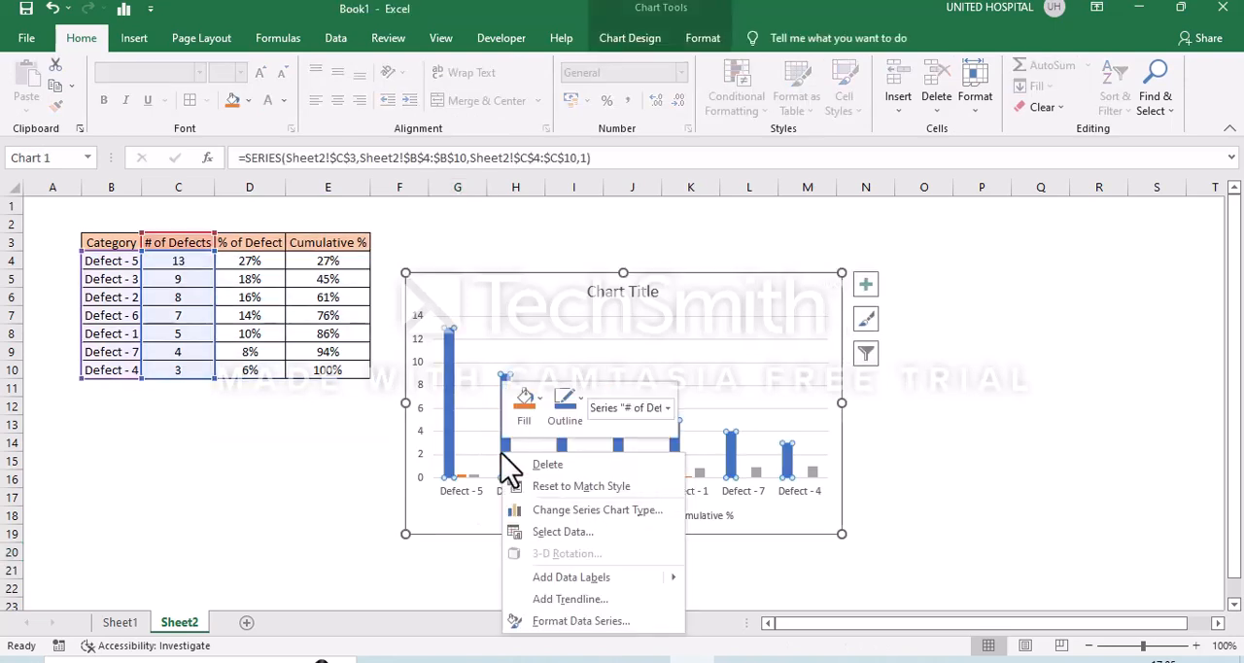
{"action": "left_click", "coordinate": [583, 536]}
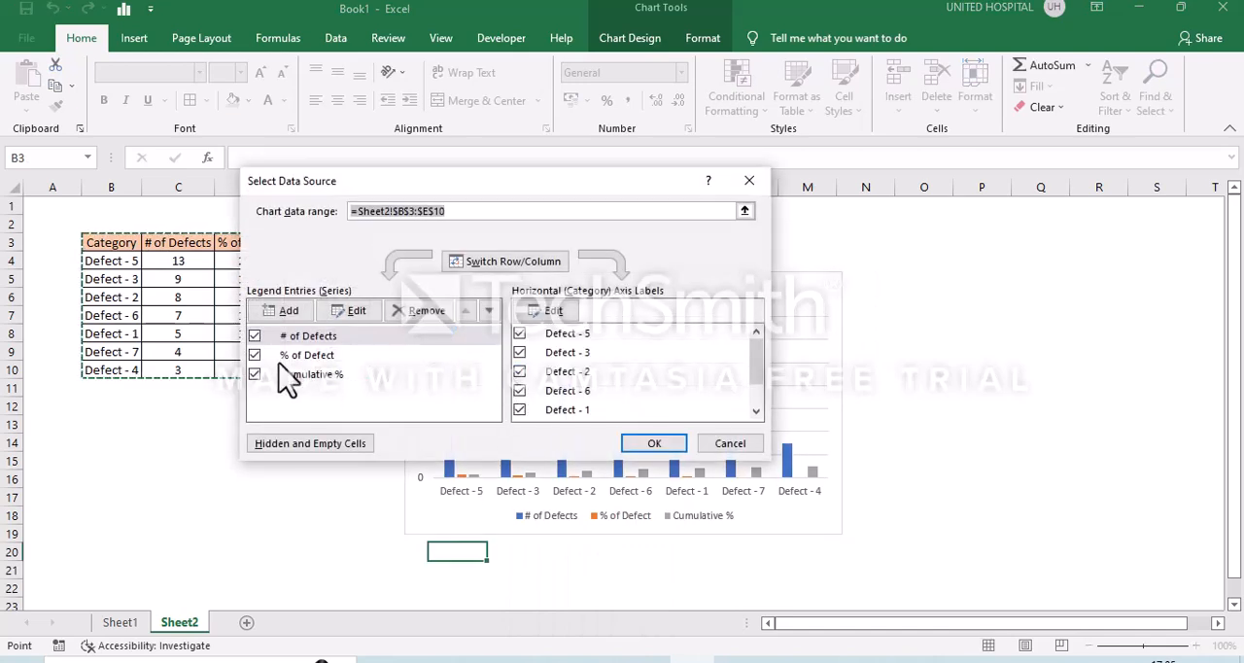
{"action": "left_click", "coordinate": [263, 357]}
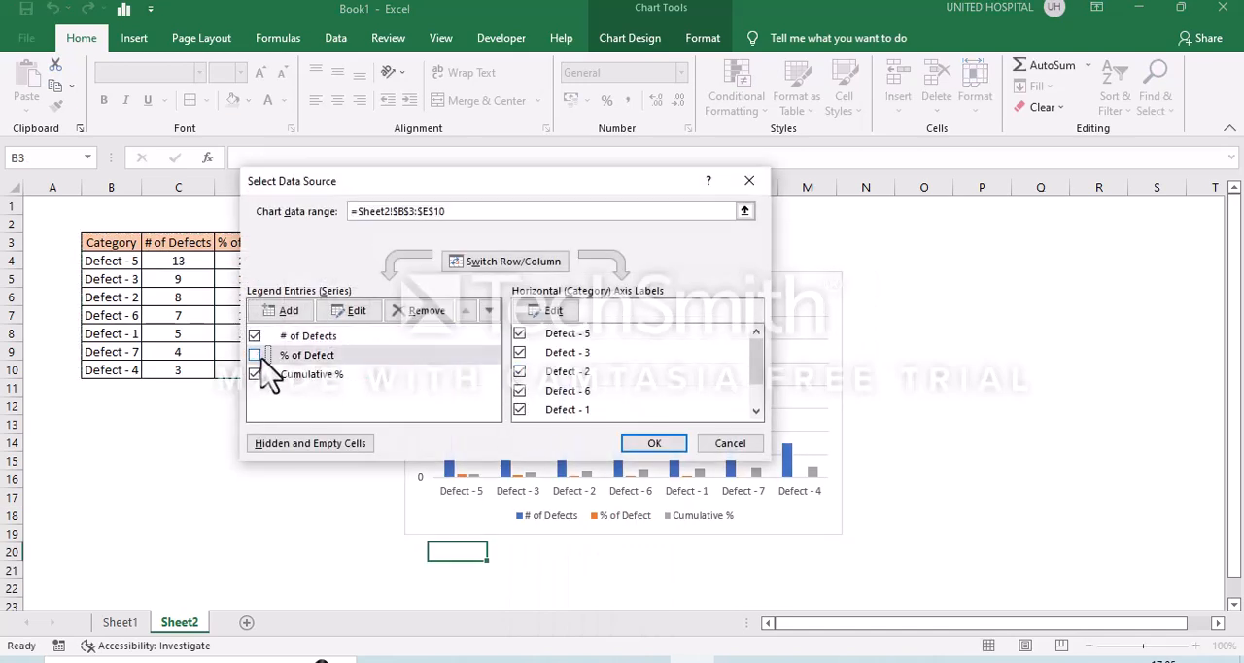
{"action": "left_click", "coordinate": [669, 444]}
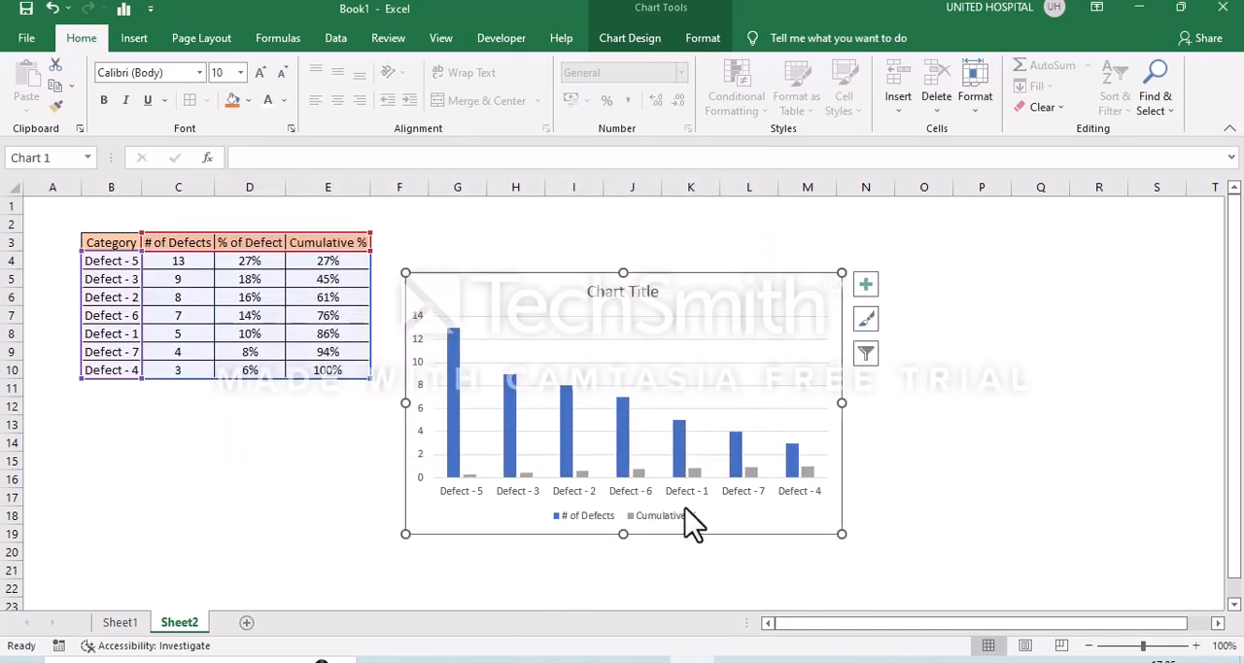
{"action": "left_click", "coordinate": [845, 545]}
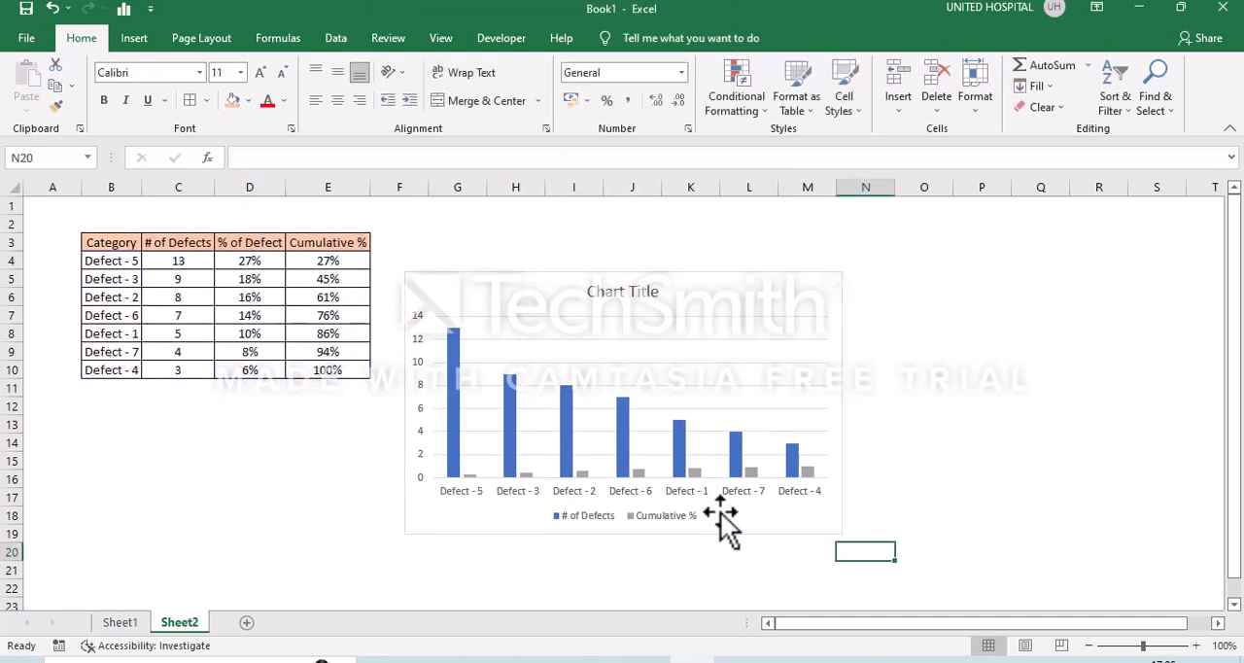
{"action": "left_click", "coordinate": [640, 474]}
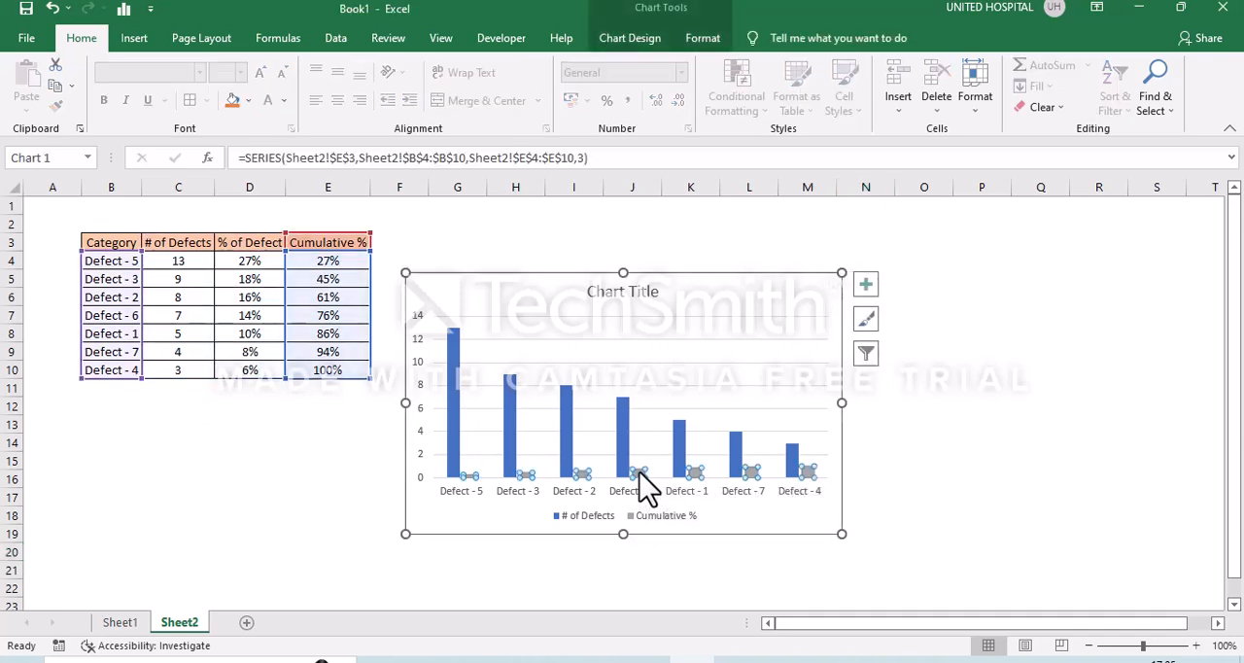
{"action": "right_click", "coordinate": [642, 476]}
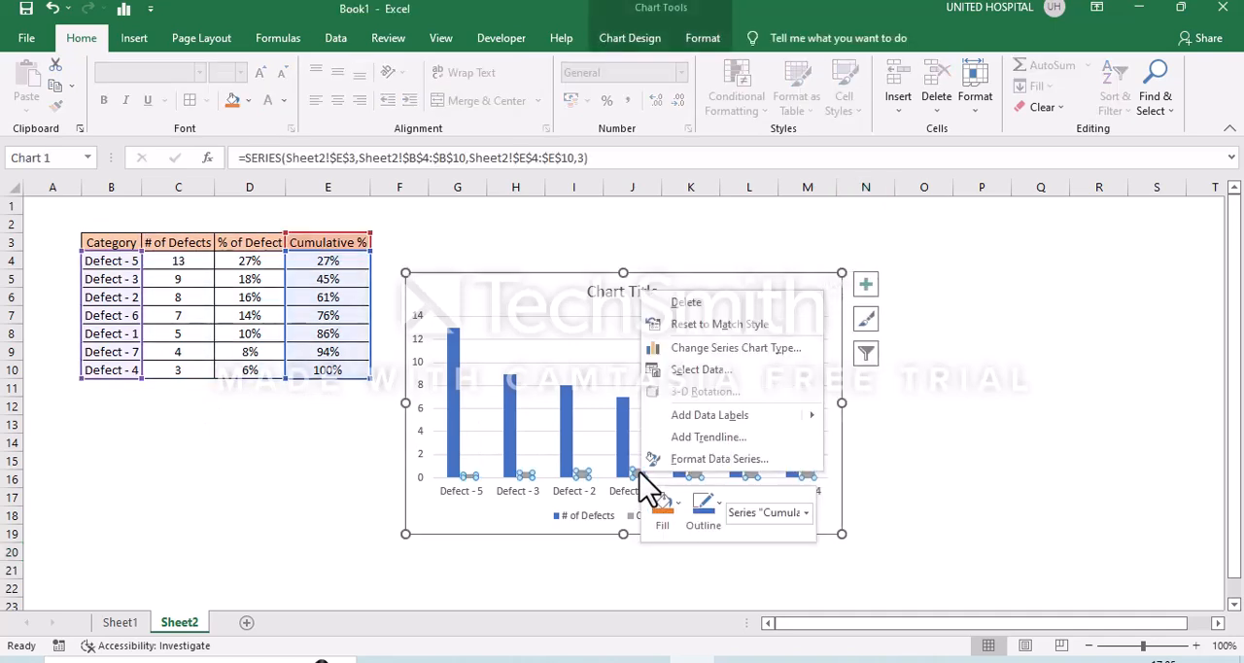
{"action": "left_click", "coordinate": [737, 348]}
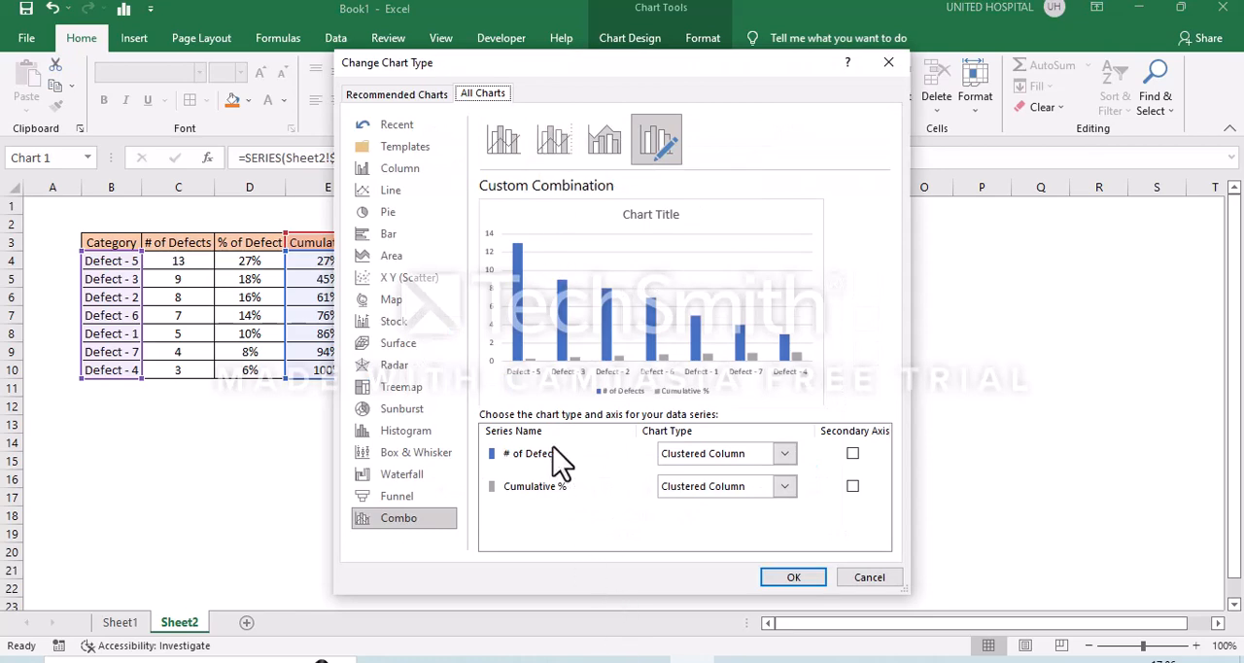
{"action": "left_click", "coordinate": [784, 486]}
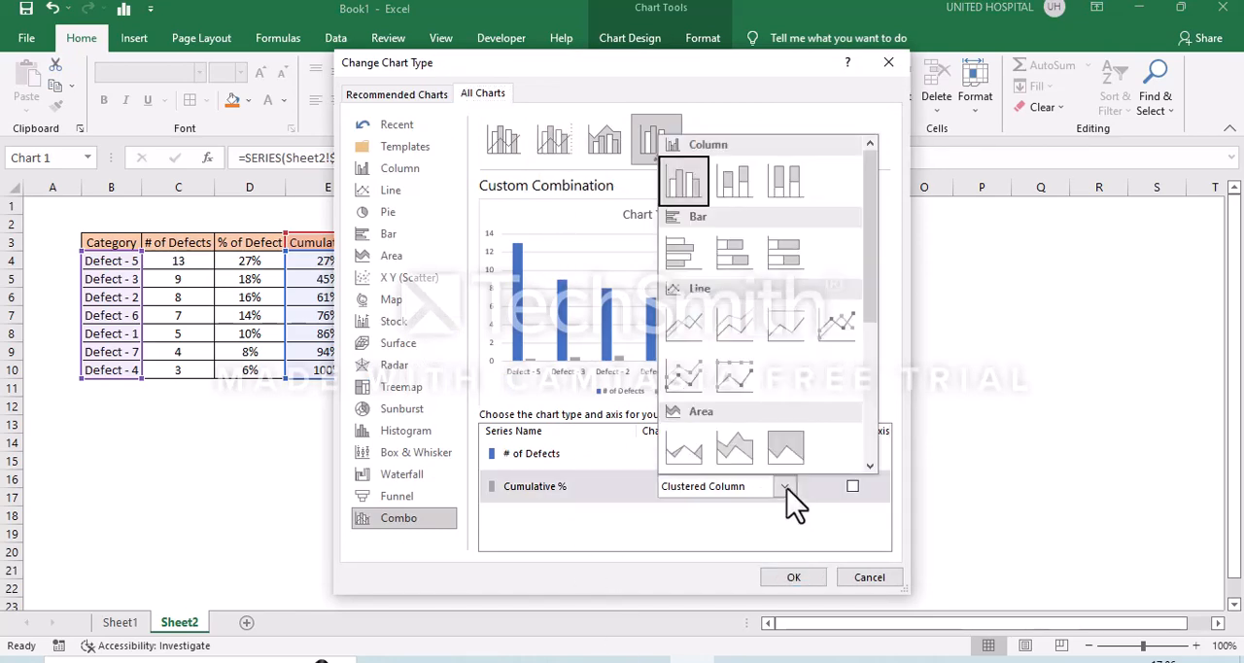
{"action": "left_click", "coordinate": [684, 325]}
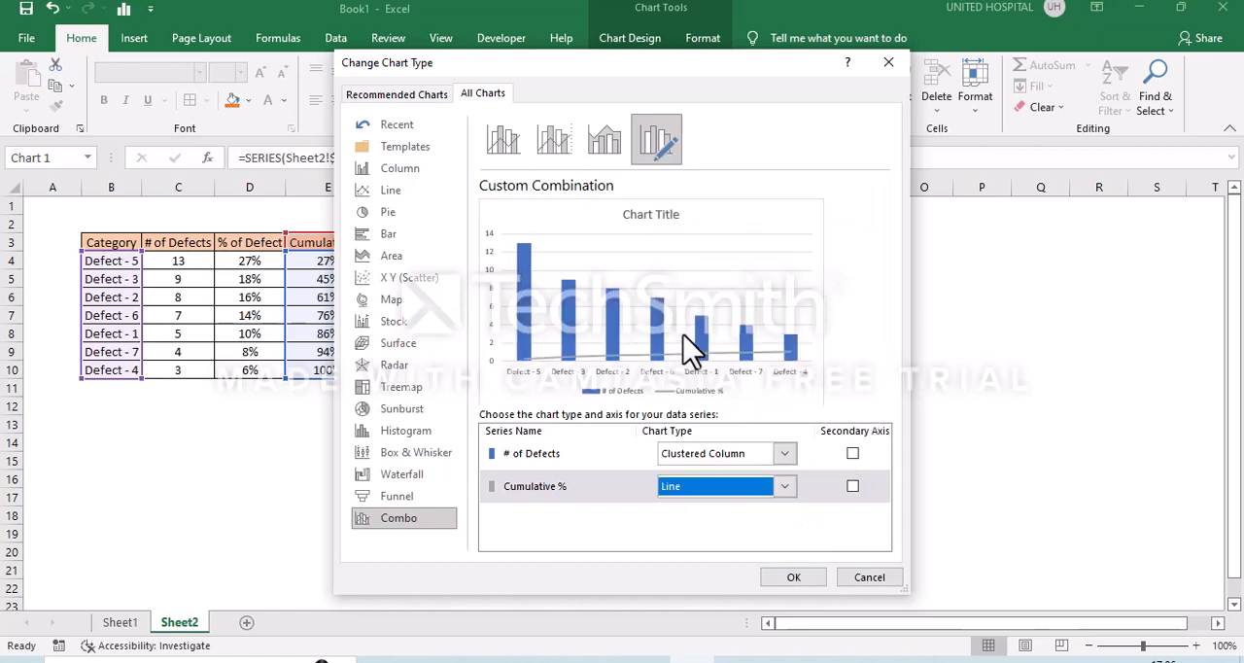
{"action": "left_click", "coordinate": [853, 486]}
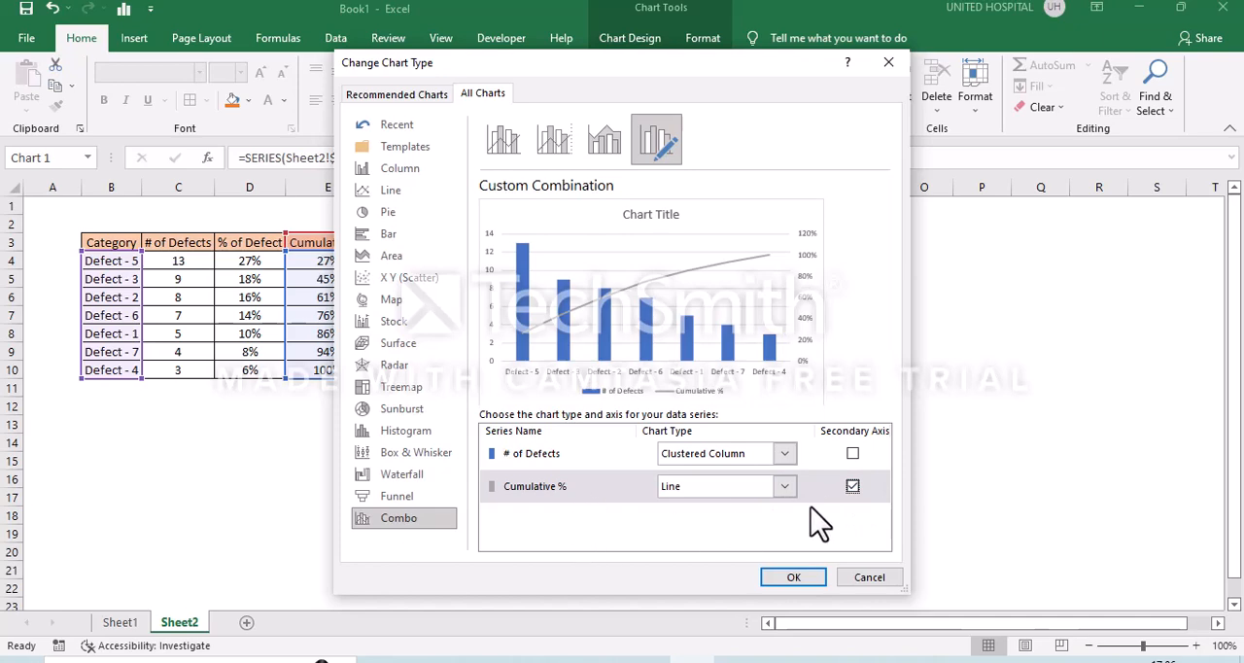
{"action": "left_click", "coordinate": [869, 577]}
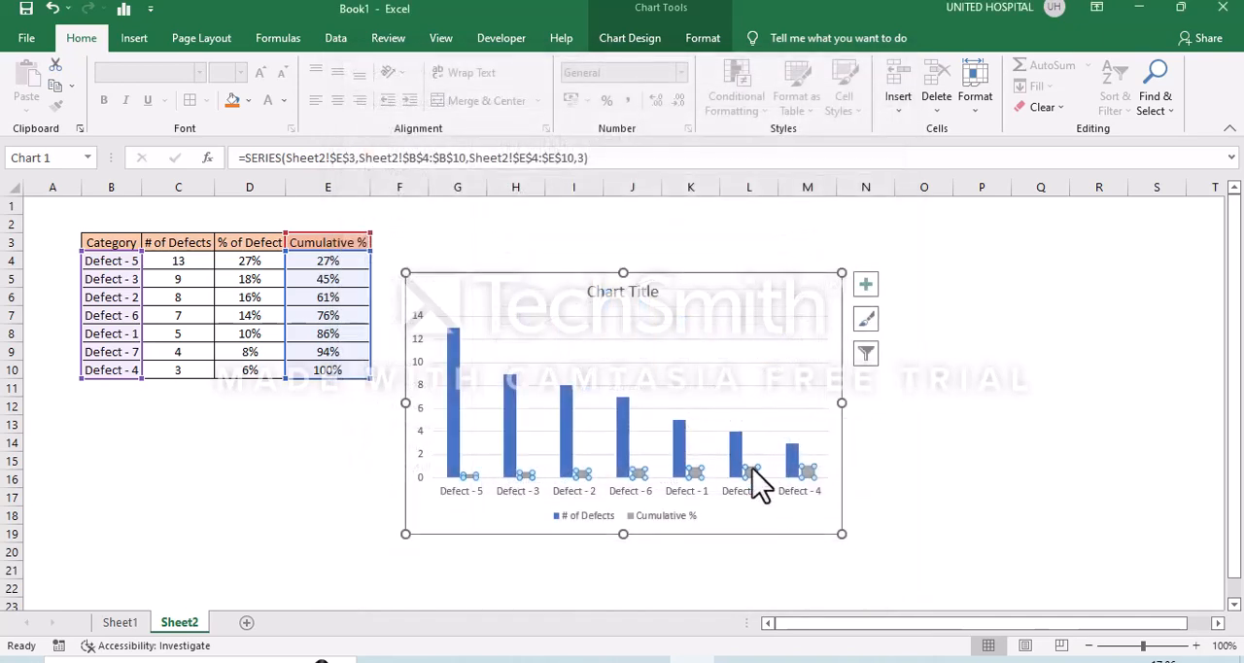
- Change the chart to the combo type Clustered Column - Line on Secondary Axis, with Cumulative % as the line
{"action": "right_click", "coordinate": [753, 468]}
{"action": "left_click", "coordinate": [803, 525]}
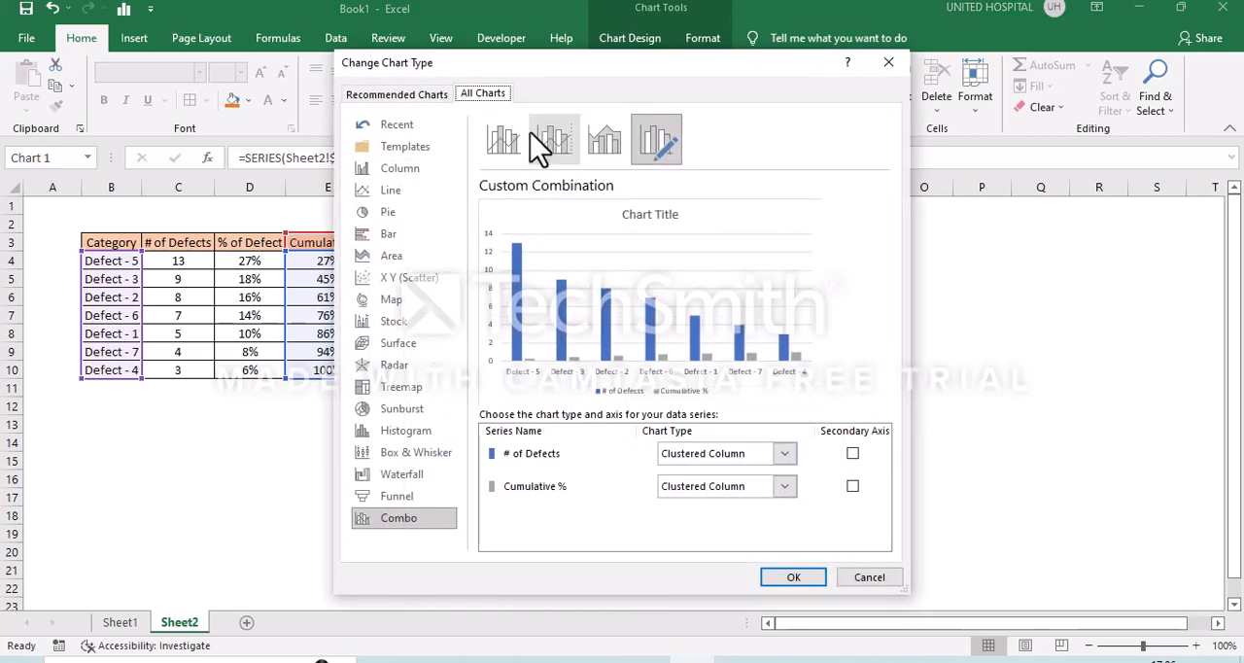
{"action": "left_click", "coordinate": [540, 144]}
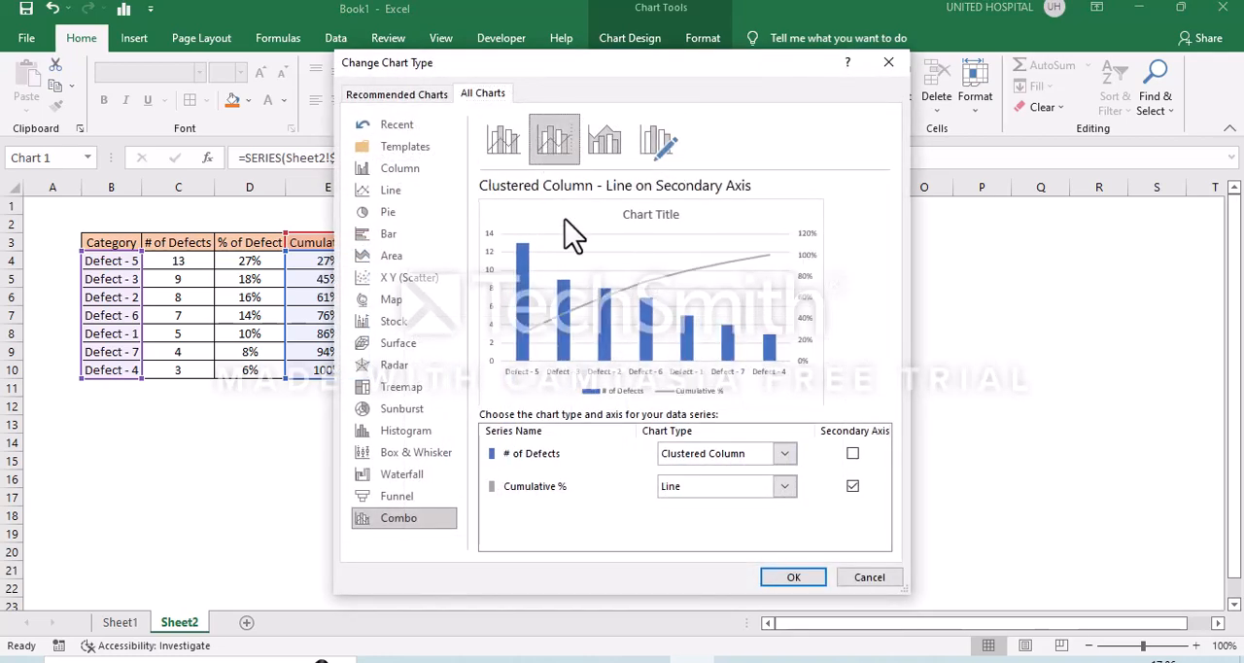
{"action": "left_click", "coordinate": [785, 579]}
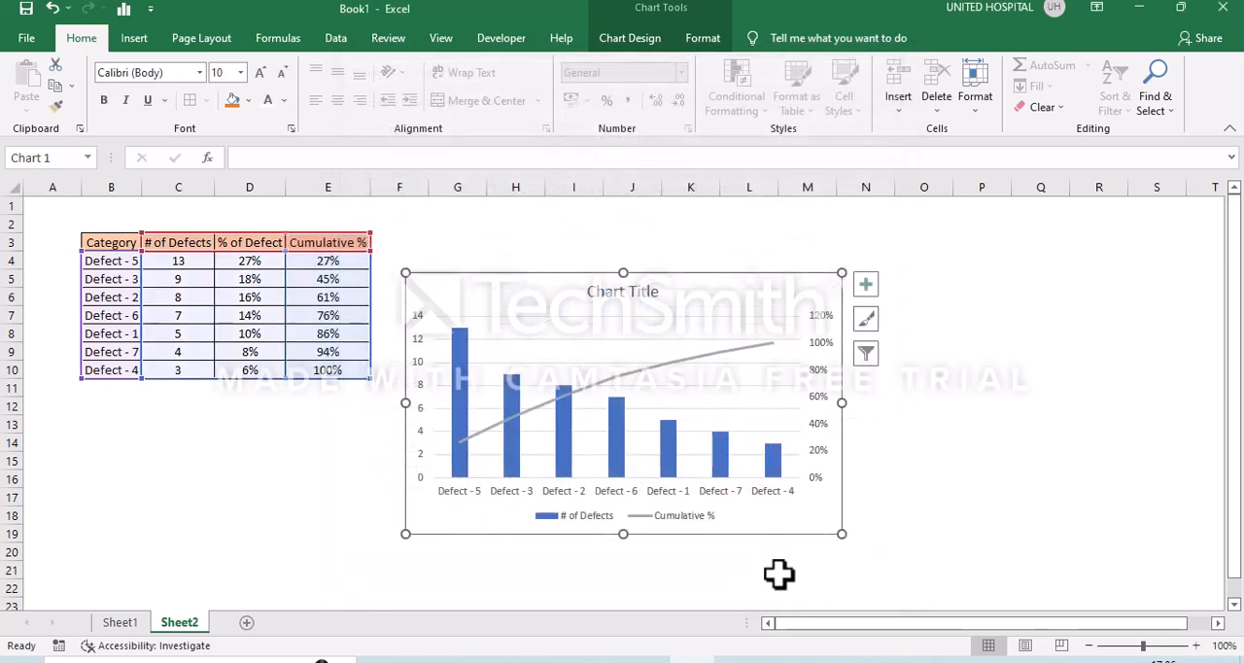
{"action": "left_click", "coordinate": [898, 497]}
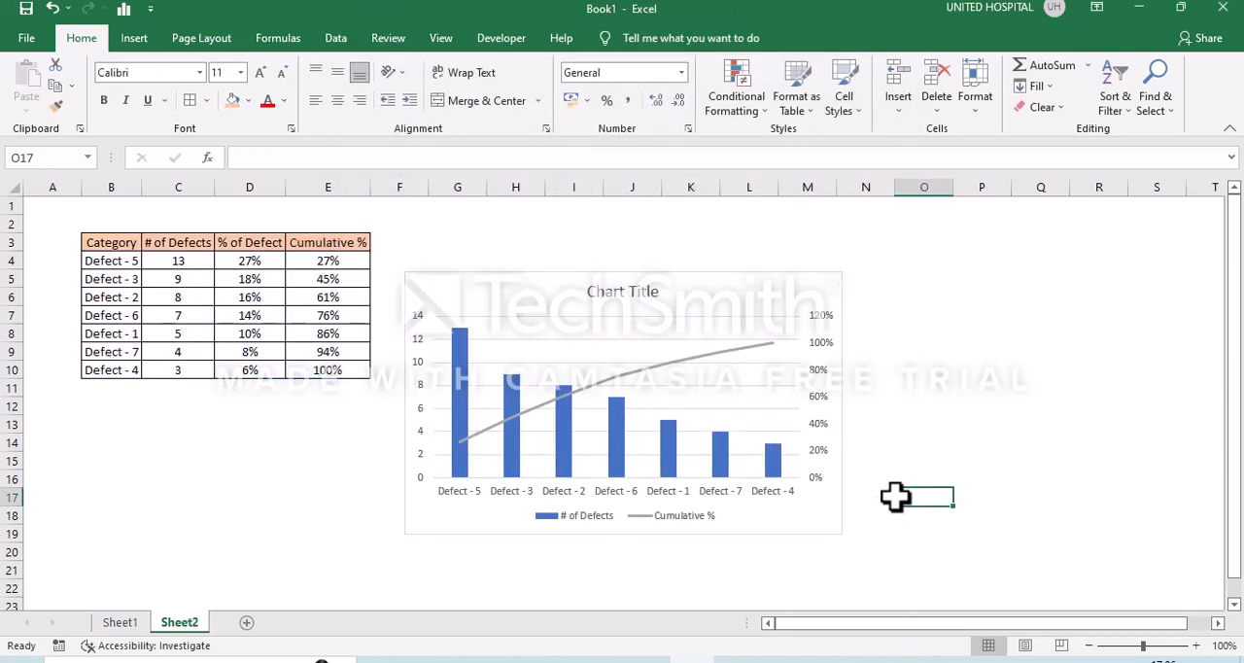
- Set the maximum bound of the chart's secondary percentage axis to 1.0
{"action": "left_click", "coordinate": [822, 329]}
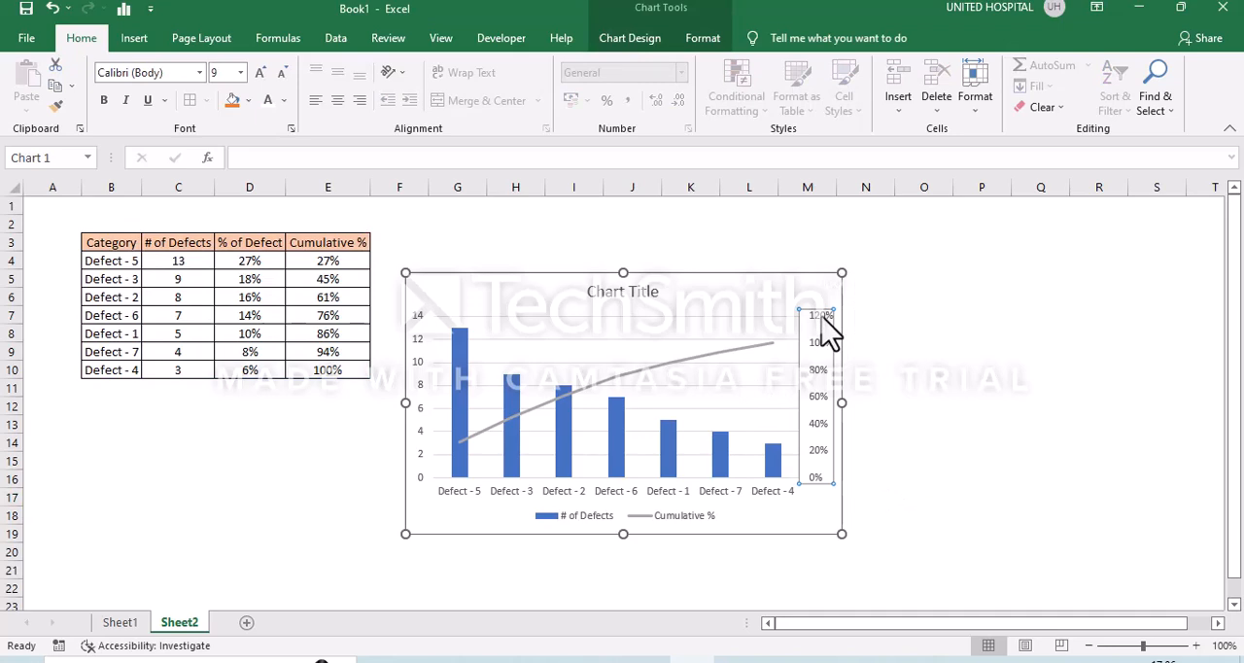
{"action": "double_click", "coordinate": [825, 331]}
{"action": "right_click", "coordinate": [823, 319]}
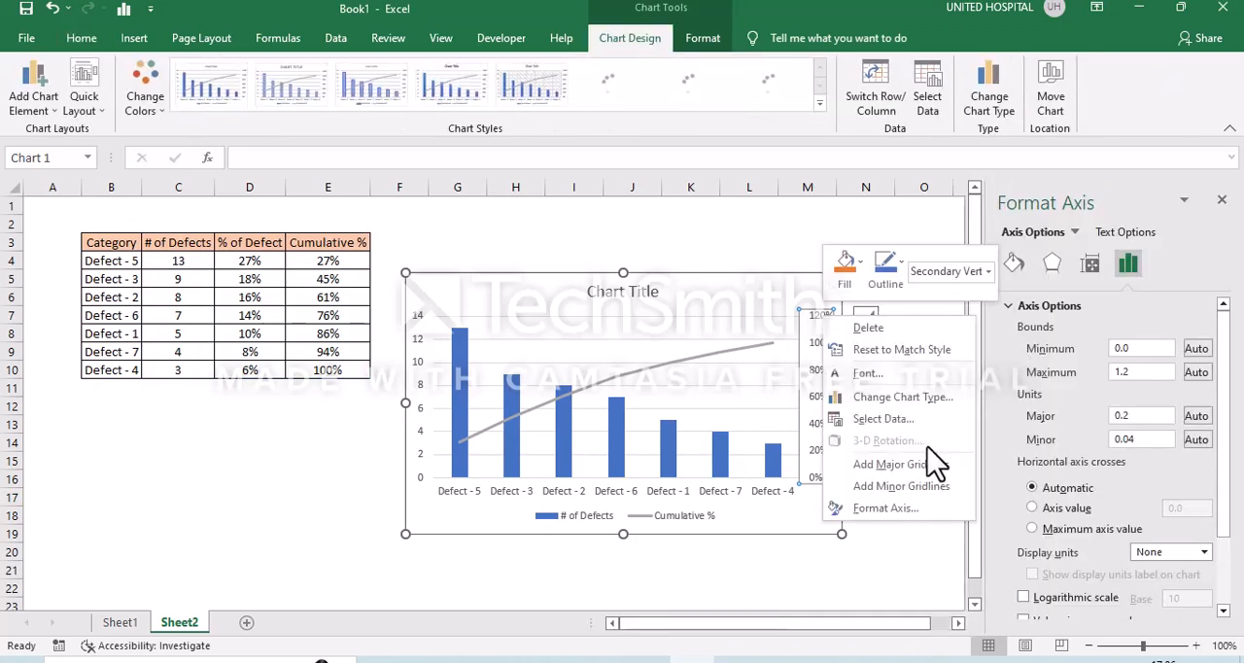
{"action": "left_click", "coordinate": [905, 593]}
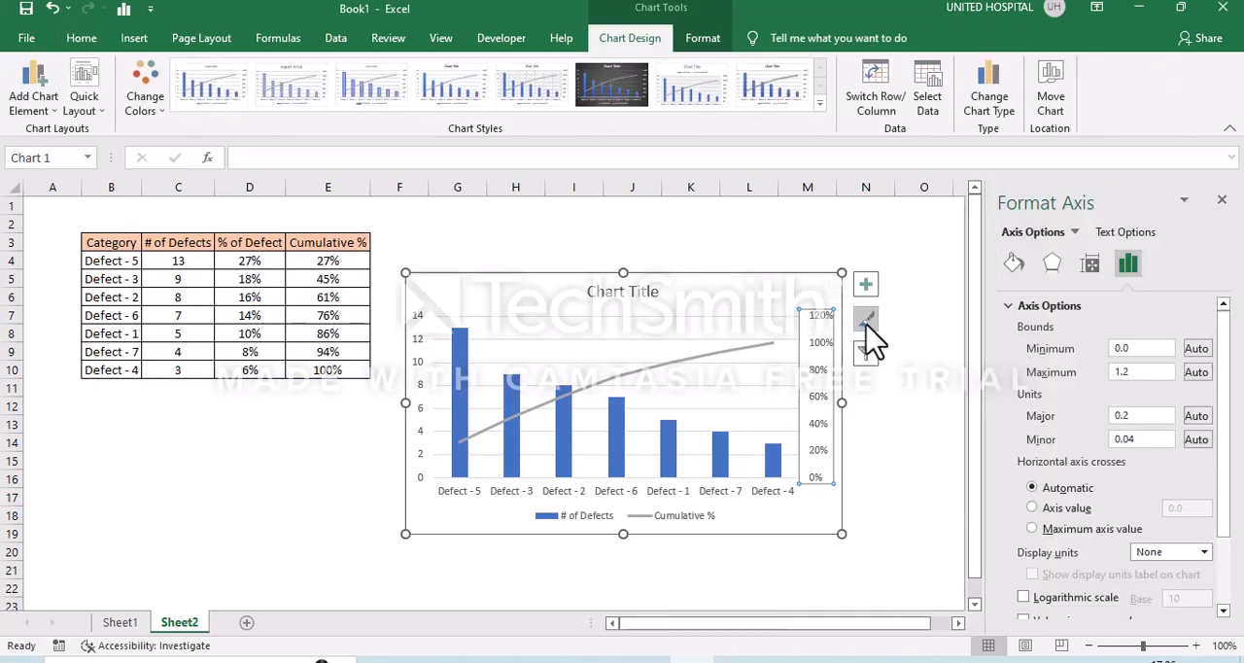
{"action": "left_click", "coordinate": [903, 407]}
{"action": "key", "text": "ctrl+Up"}
{"action": "left_click", "coordinate": [825, 319]}
{"action": "left_click", "coordinate": [1149, 372]}
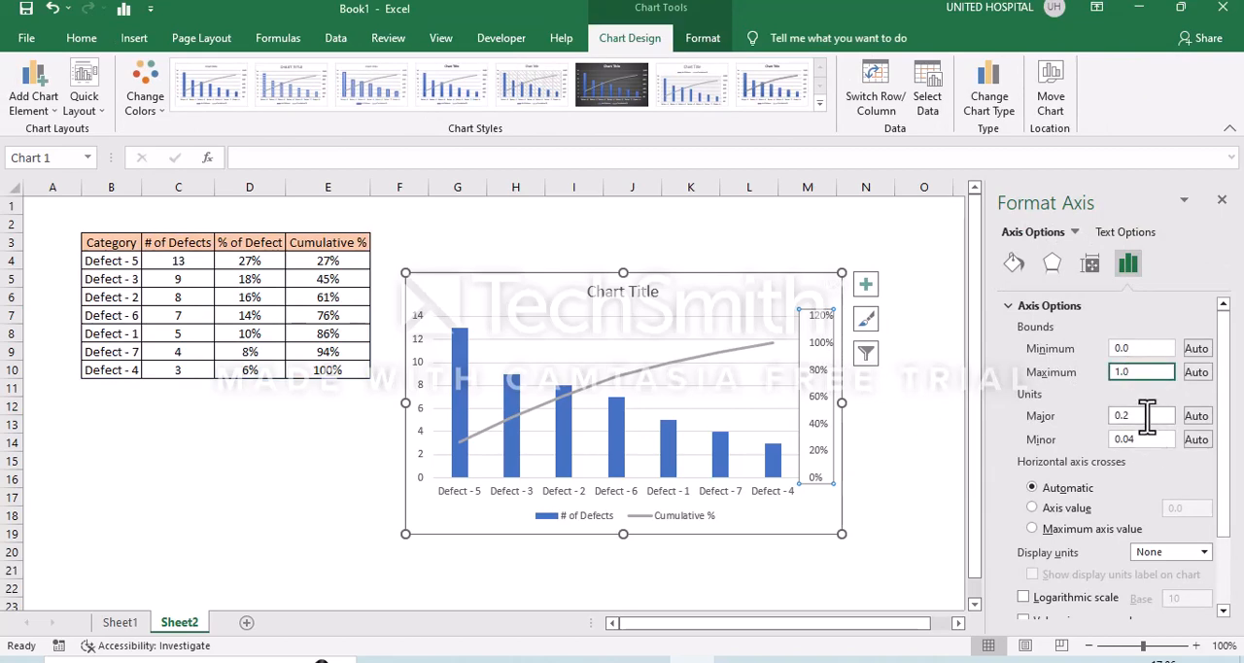
- Set the major unit of the secondary percentage axis to 0.2
{"action": "left_click", "coordinate": [1146, 416]}
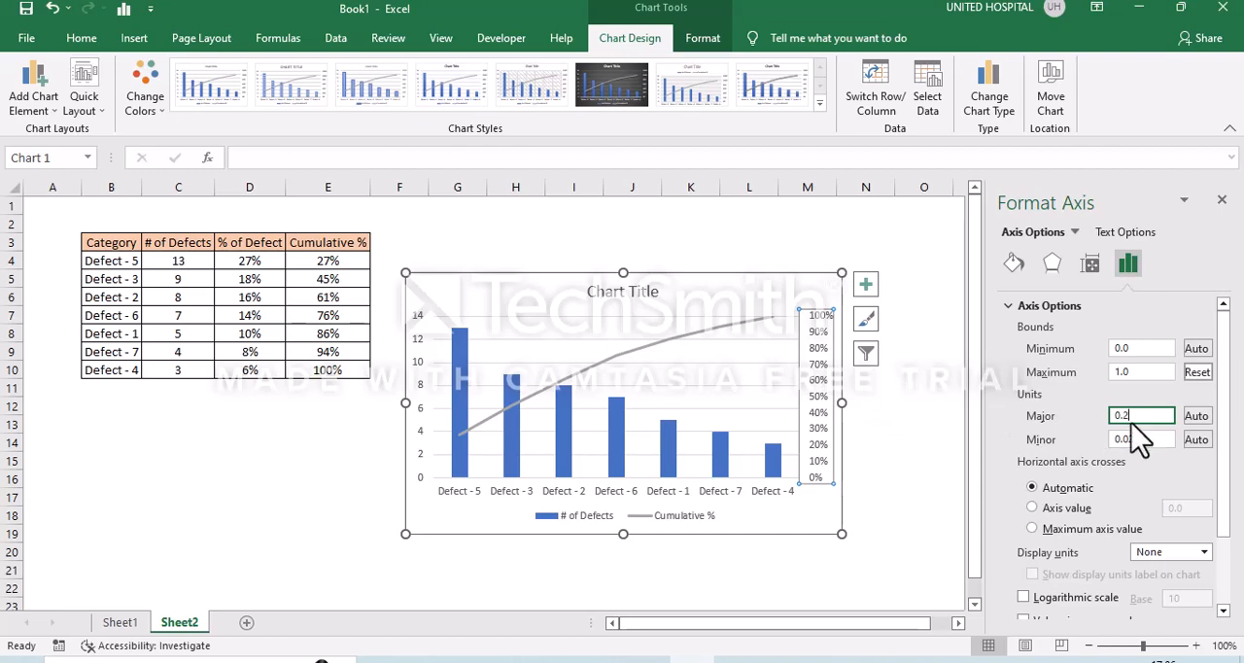
{"action": "type", "text": "2"}
{"action": "left_click", "coordinate": [1150, 439]}
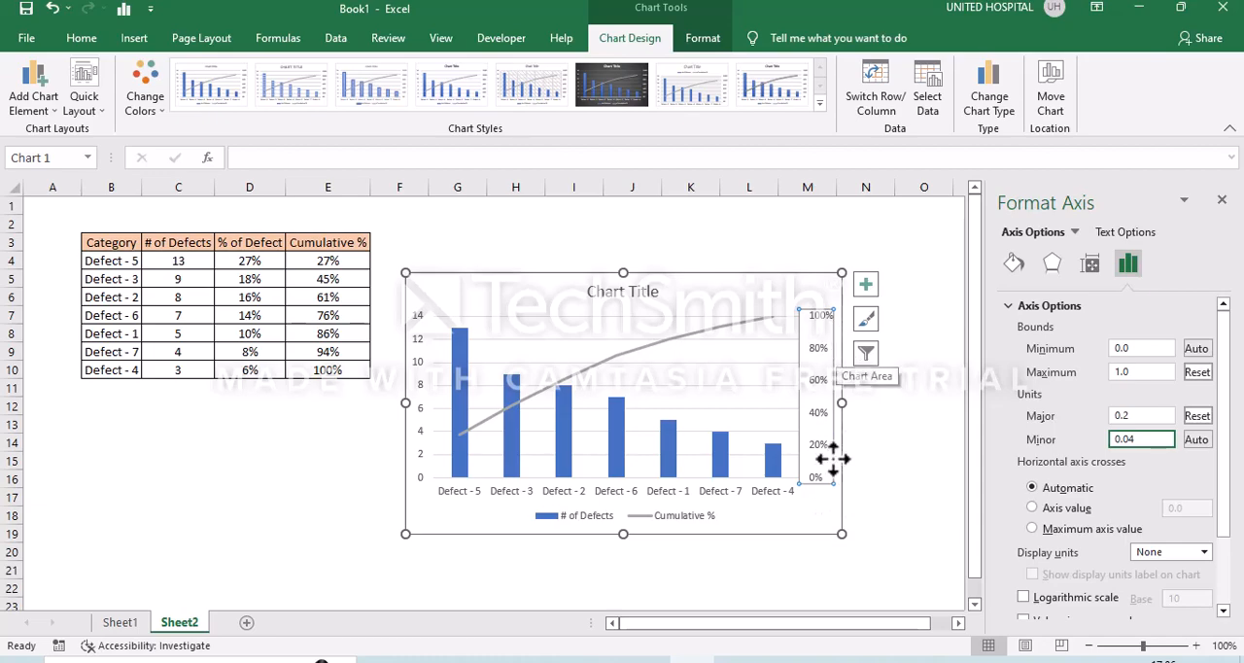
{"action": "left_click", "coordinate": [893, 506]}
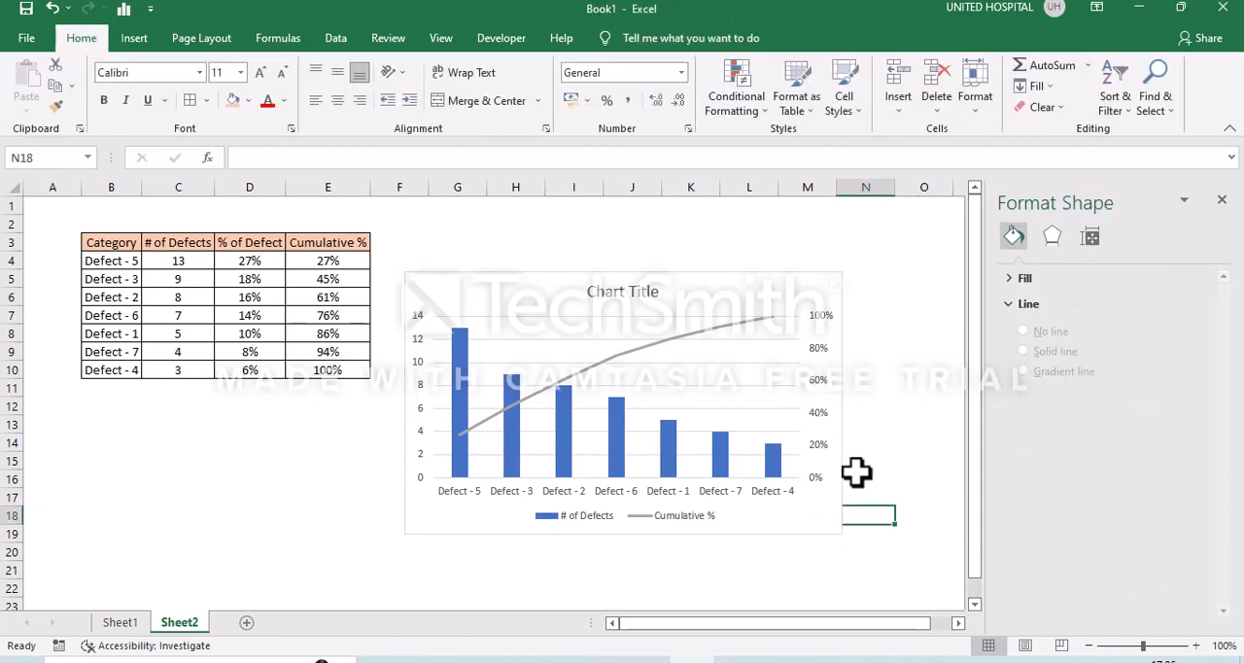
- Delete the major horizontal gridlines from the chart's plot area
{"action": "left_click", "coordinate": [764, 354]}
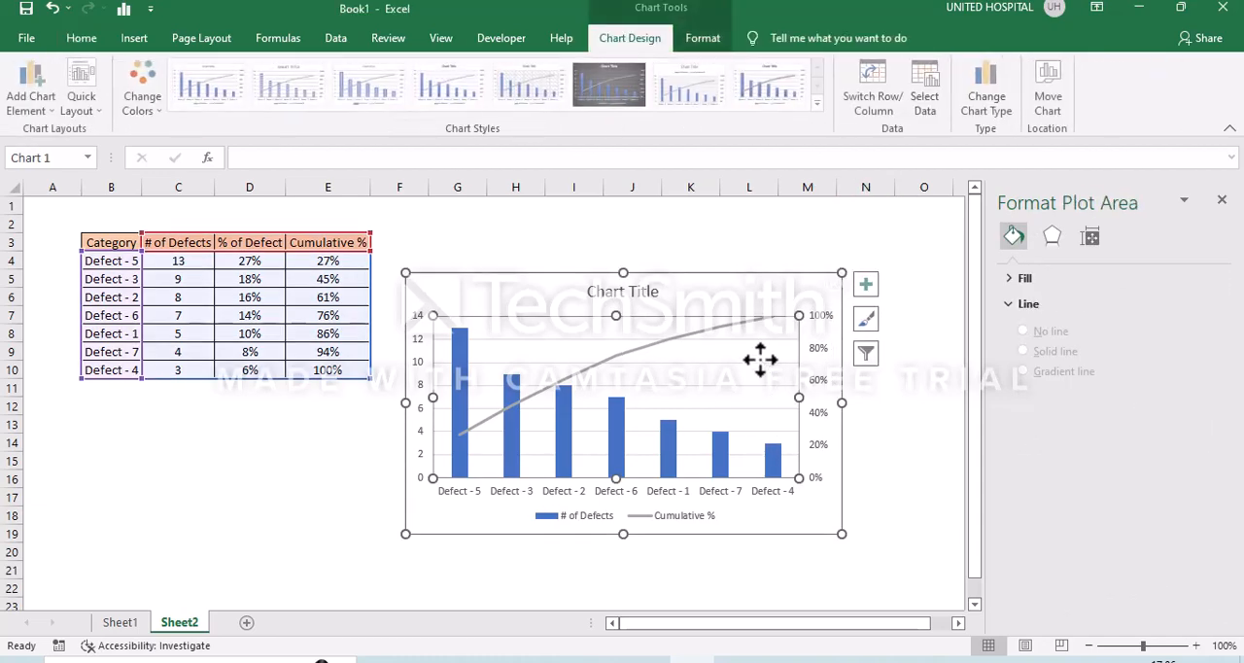
{"action": "left_click", "coordinate": [861, 429]}
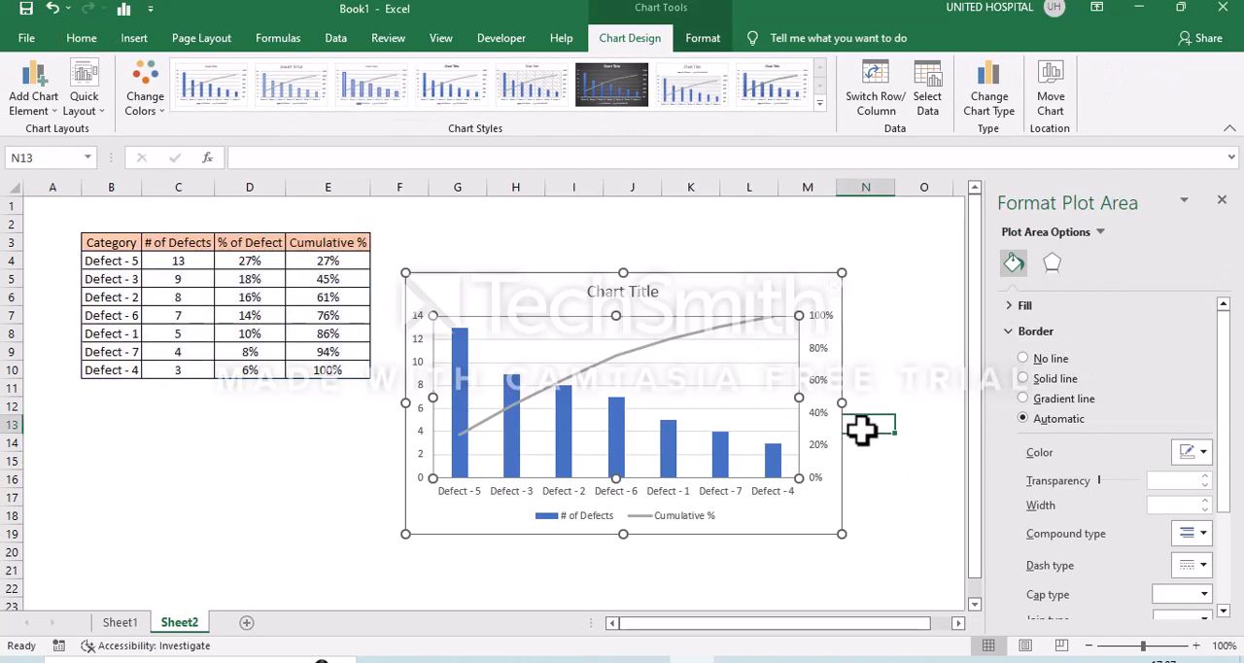
{"action": "left_click", "coordinate": [789, 381]}
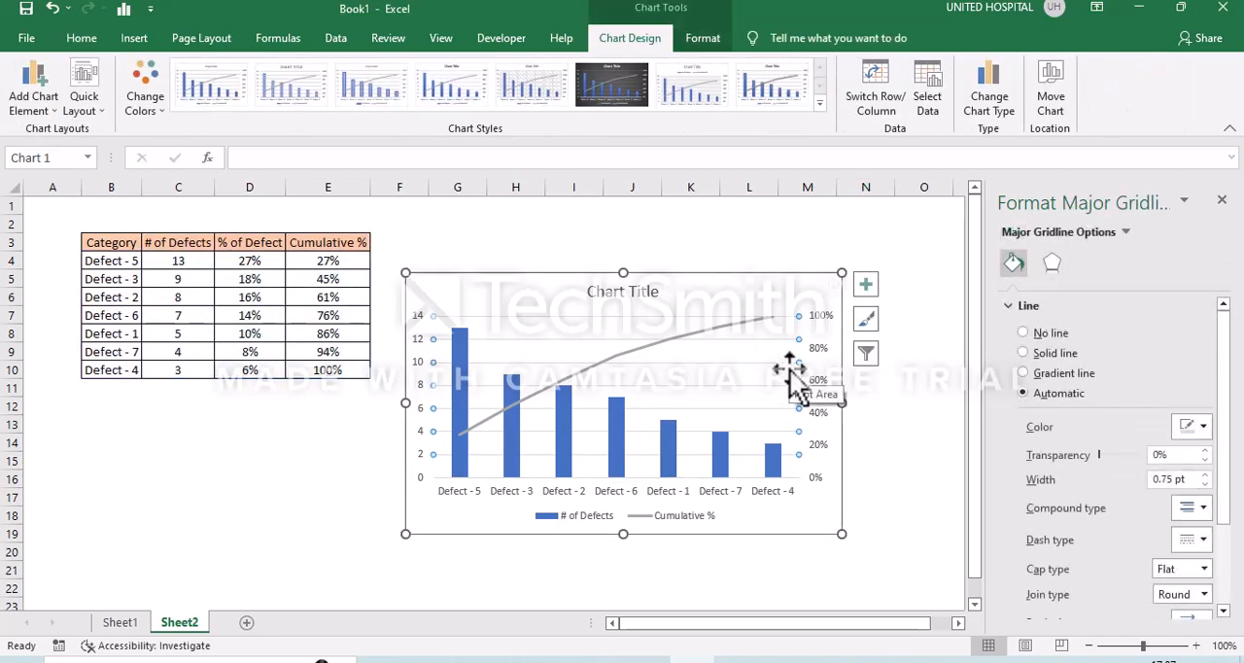
{"action": "left_click", "coordinate": [792, 372]}
{"action": "left_click", "coordinate": [895, 516]}
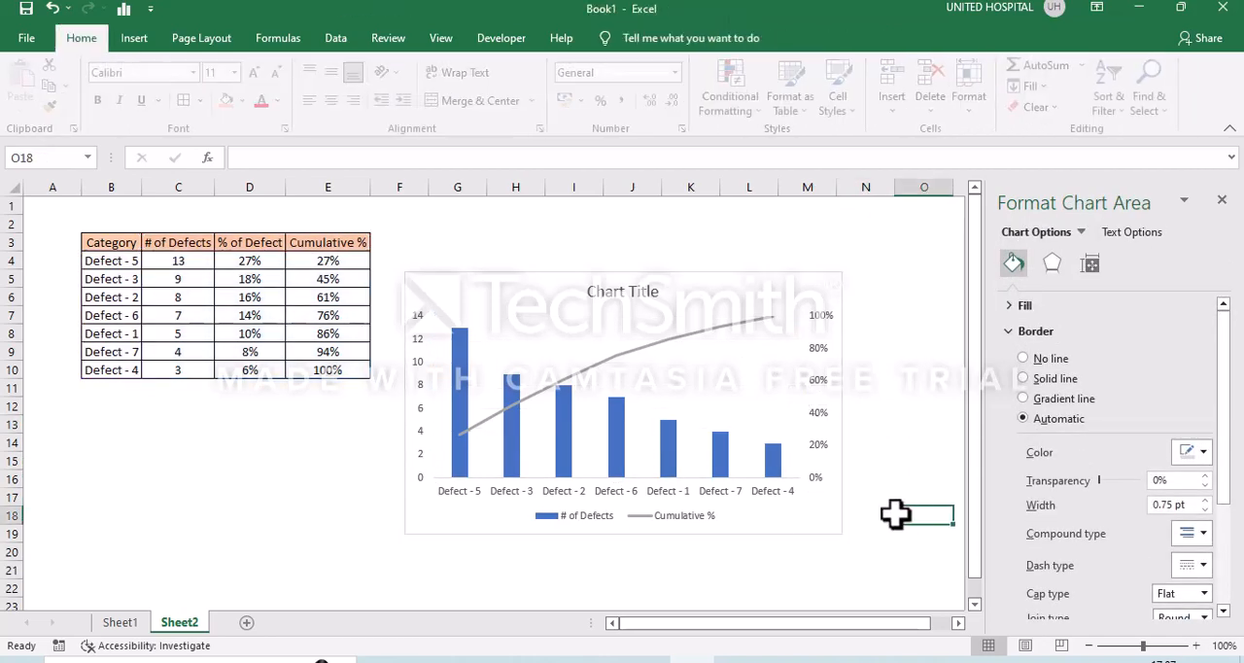
- Delete the legend from the chart
{"action": "left_click", "coordinate": [628, 528]}
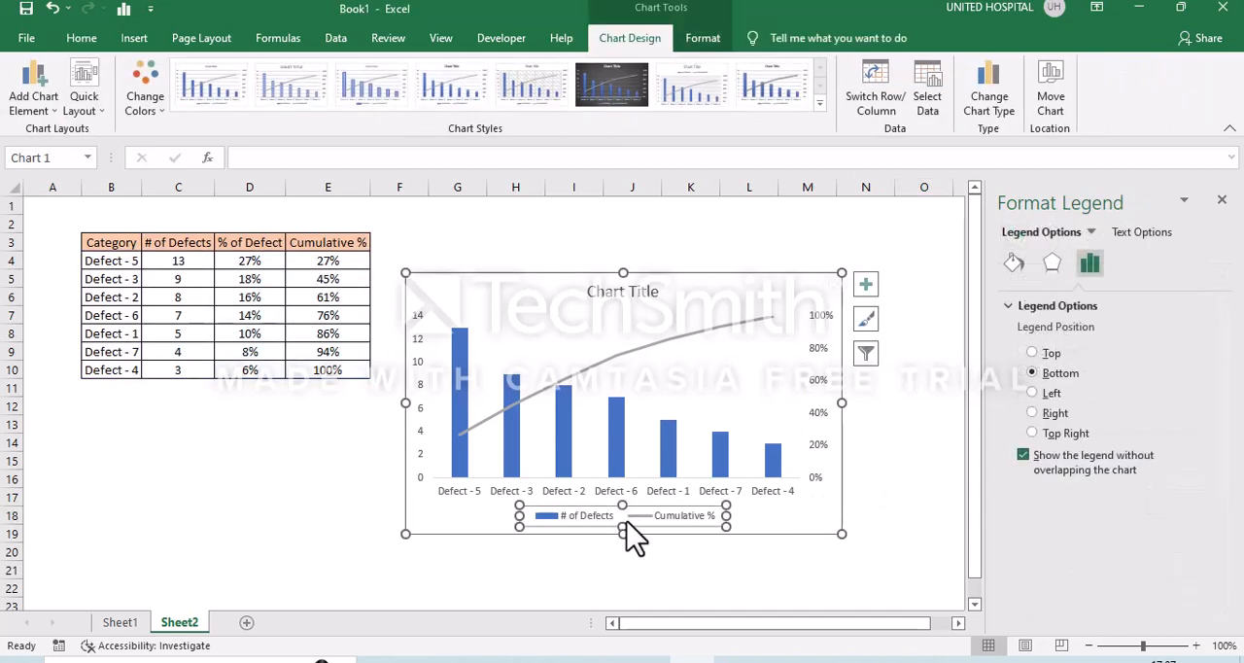
{"action": "key", "text": "Delete"}
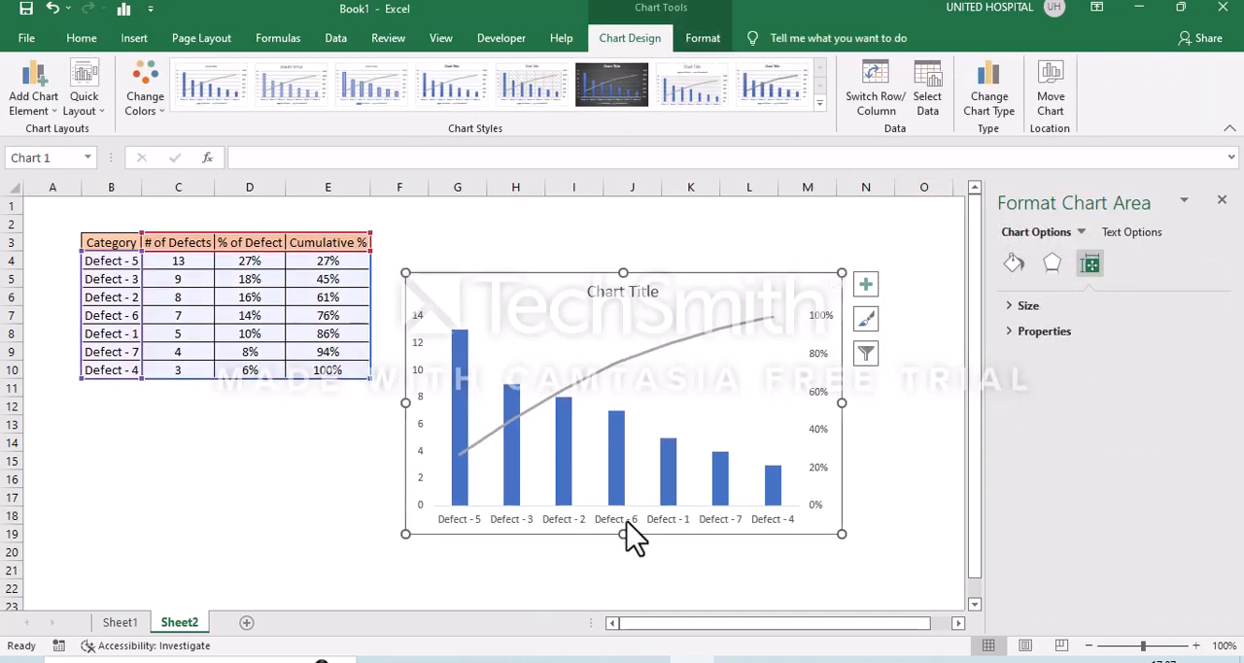
{"action": "left_click", "coordinate": [666, 571]}
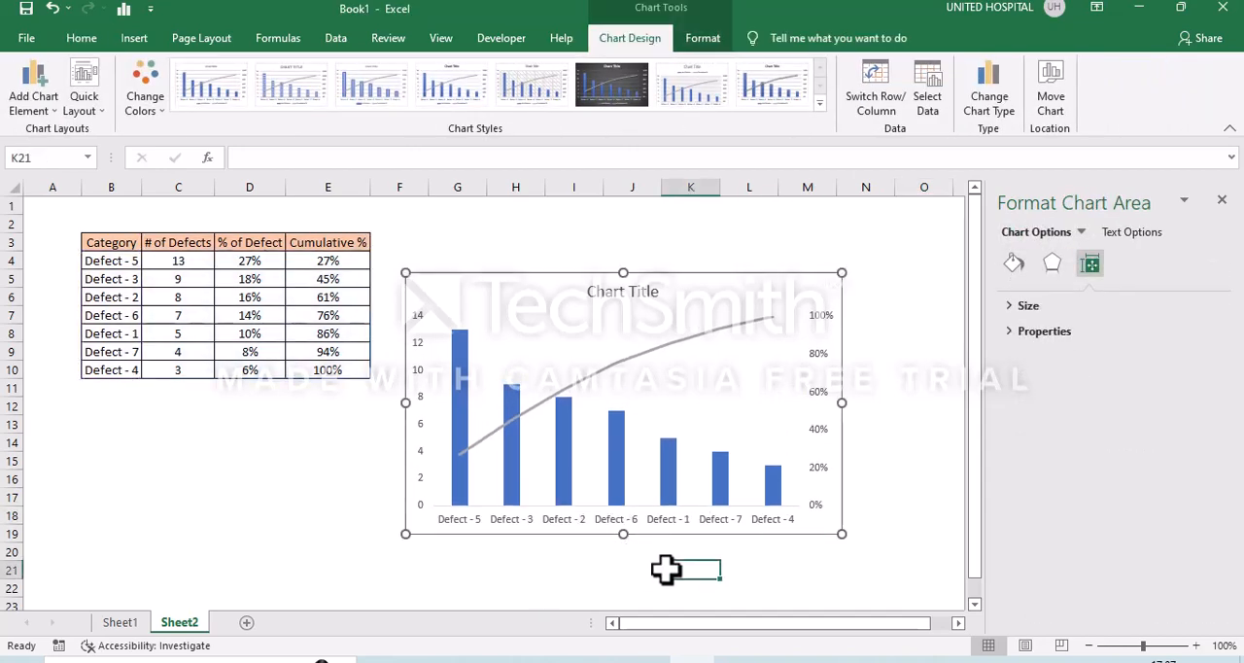
- Add data labels to the # of Defects columns and select those labels for formatting
{"action": "left_click", "coordinate": [619, 466]}
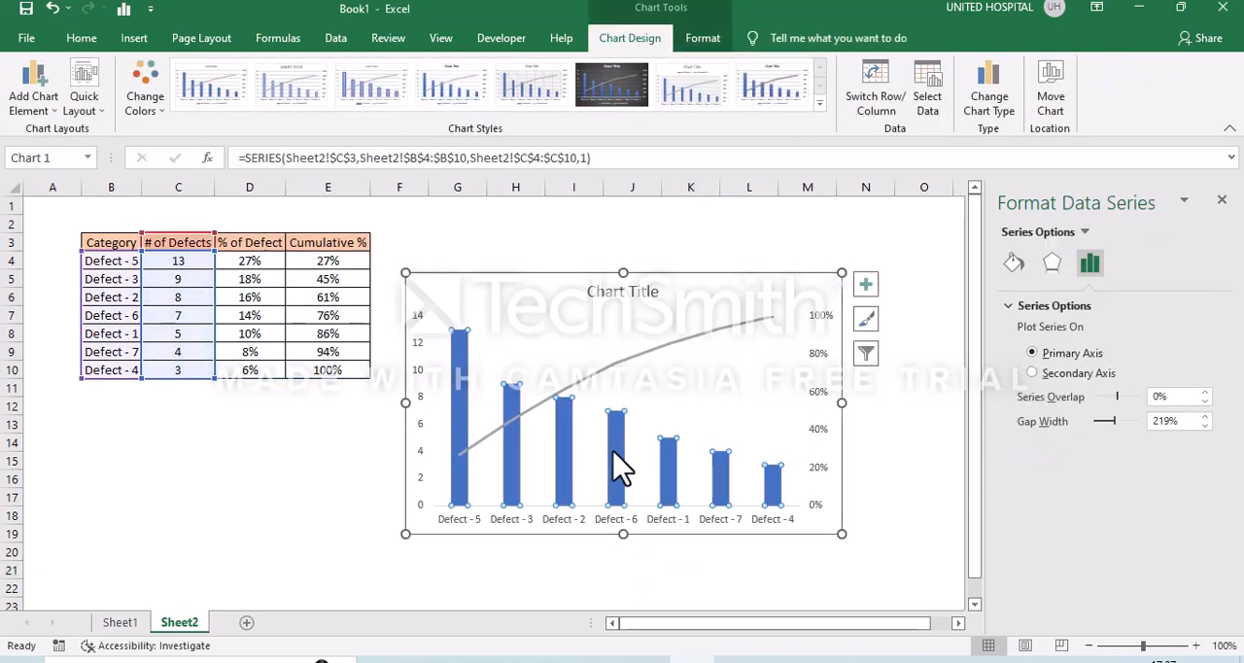
{"action": "right_click", "coordinate": [613, 450]}
{"action": "key", "text": "Escape"}
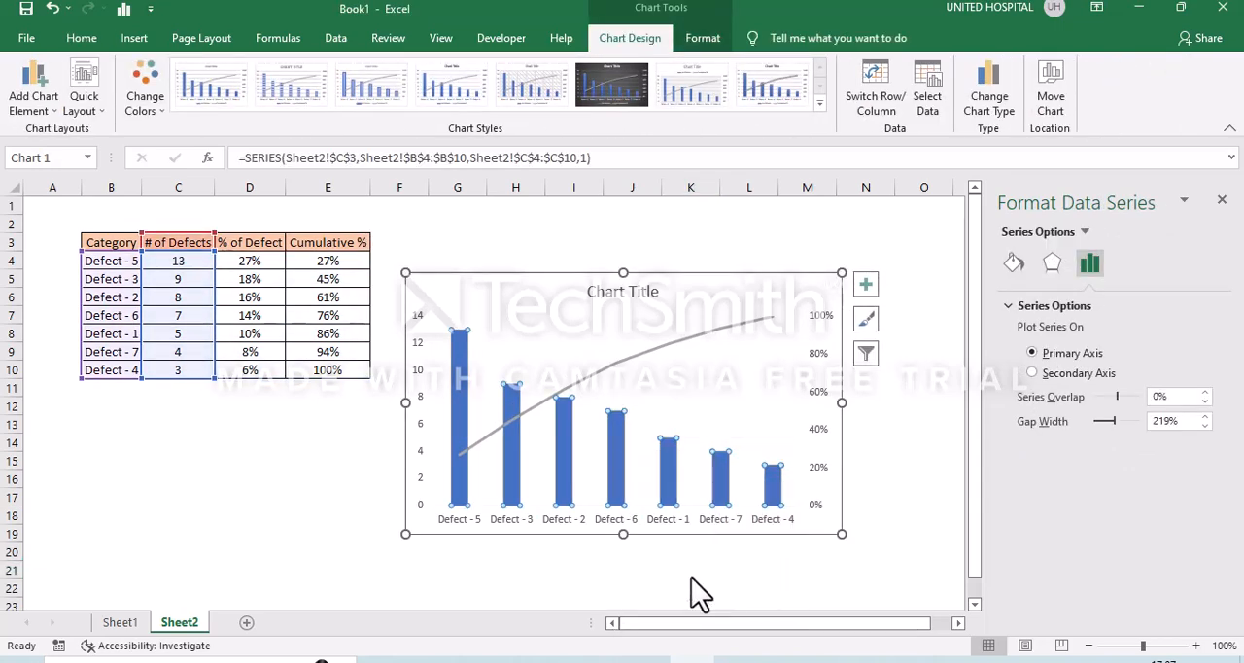
{"action": "left_click", "coordinate": [908, 429]}
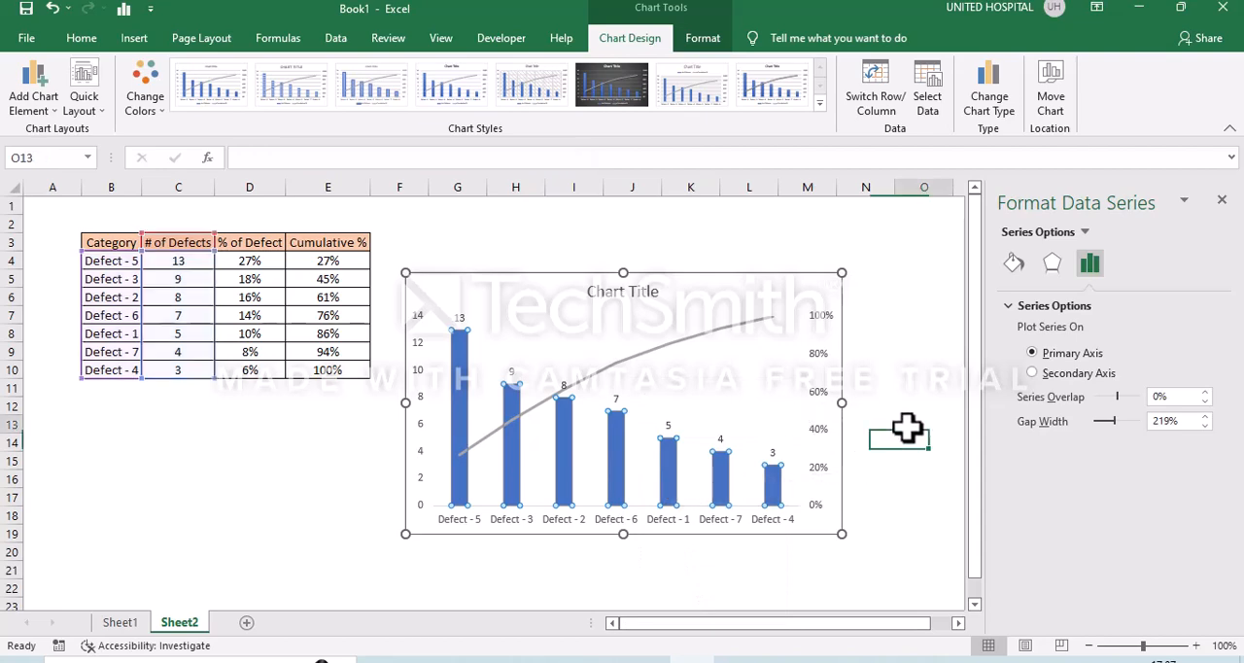
{"action": "left_click", "coordinate": [623, 400]}
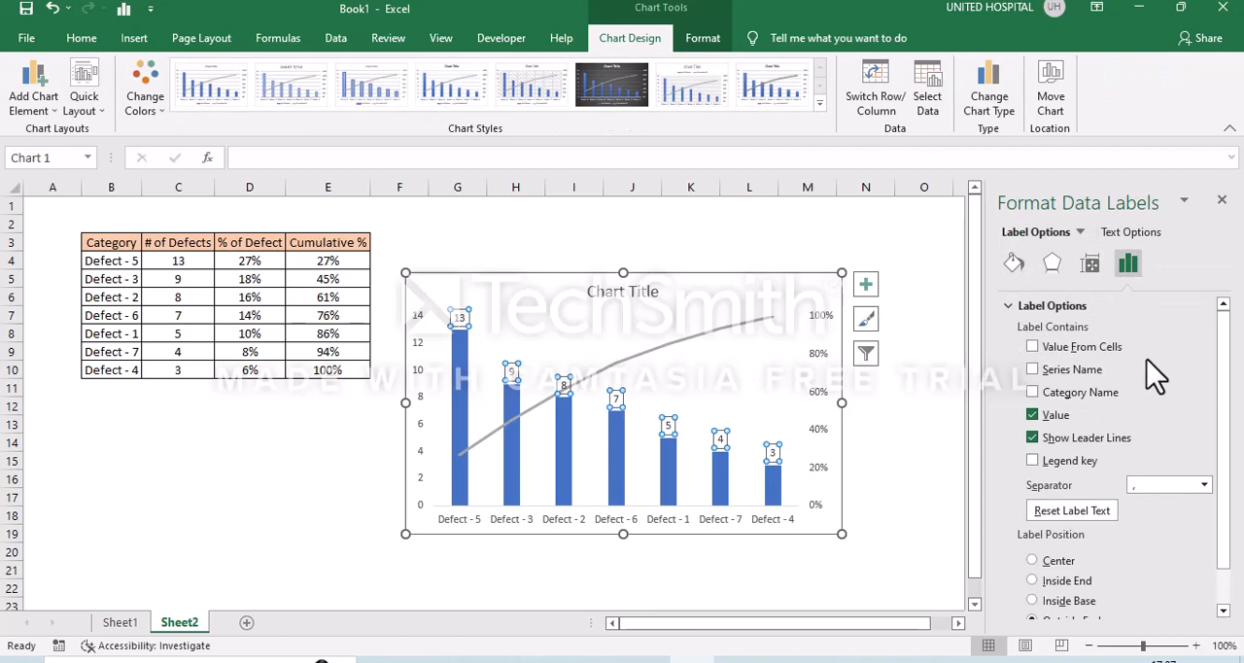
- Position the # of Defects column labels at Inside Base and format their text bold and white
{"action": "scroll", "coordinate": [1147, 360], "scroll_direction": "down", "scroll_amount": 1}
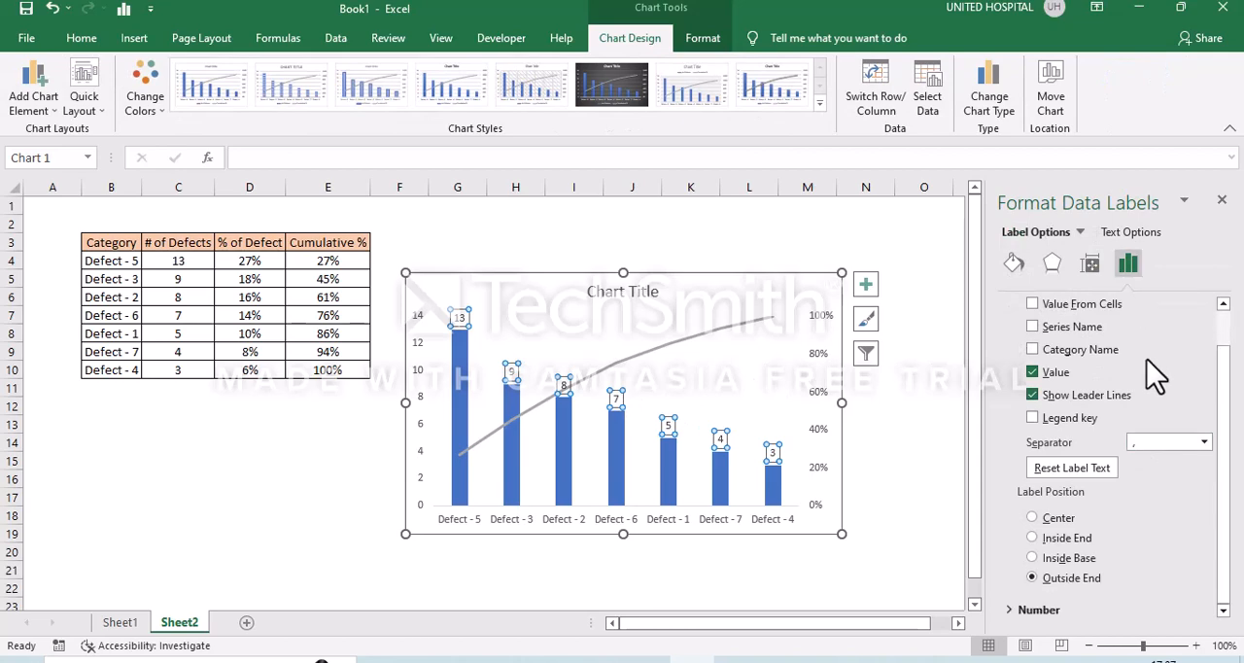
{"action": "left_click", "coordinate": [1060, 559]}
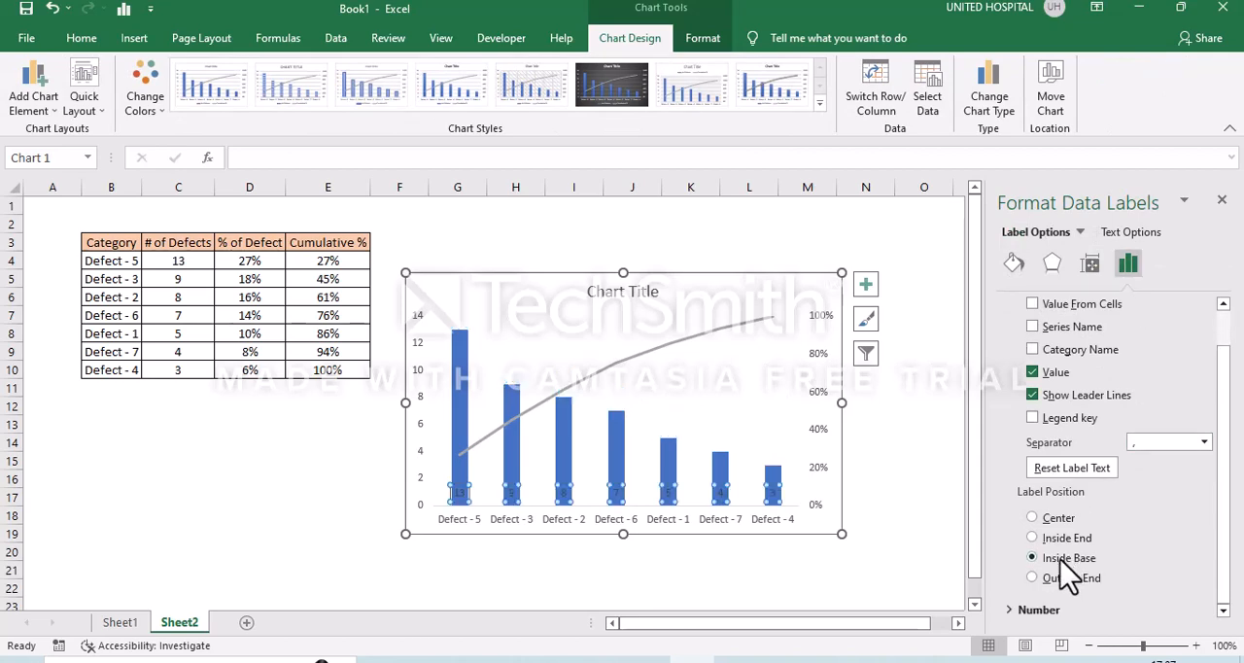
{"action": "left_click", "coordinate": [82, 39]}
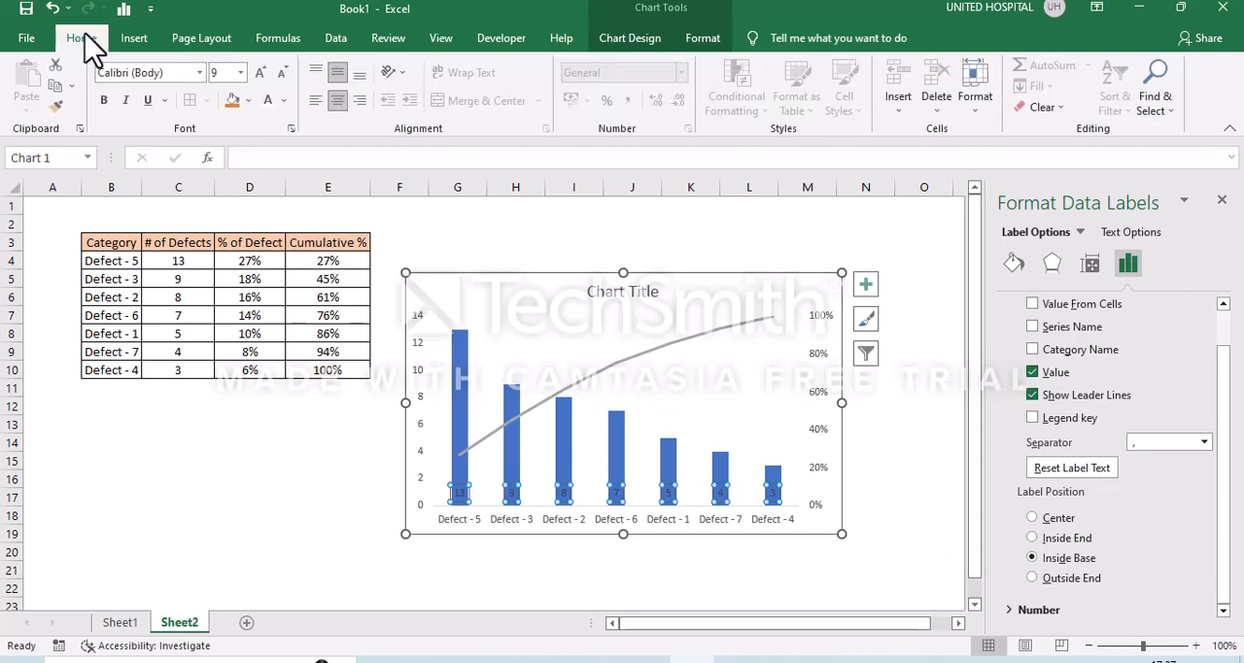
{"action": "left_click", "coordinate": [275, 103]}
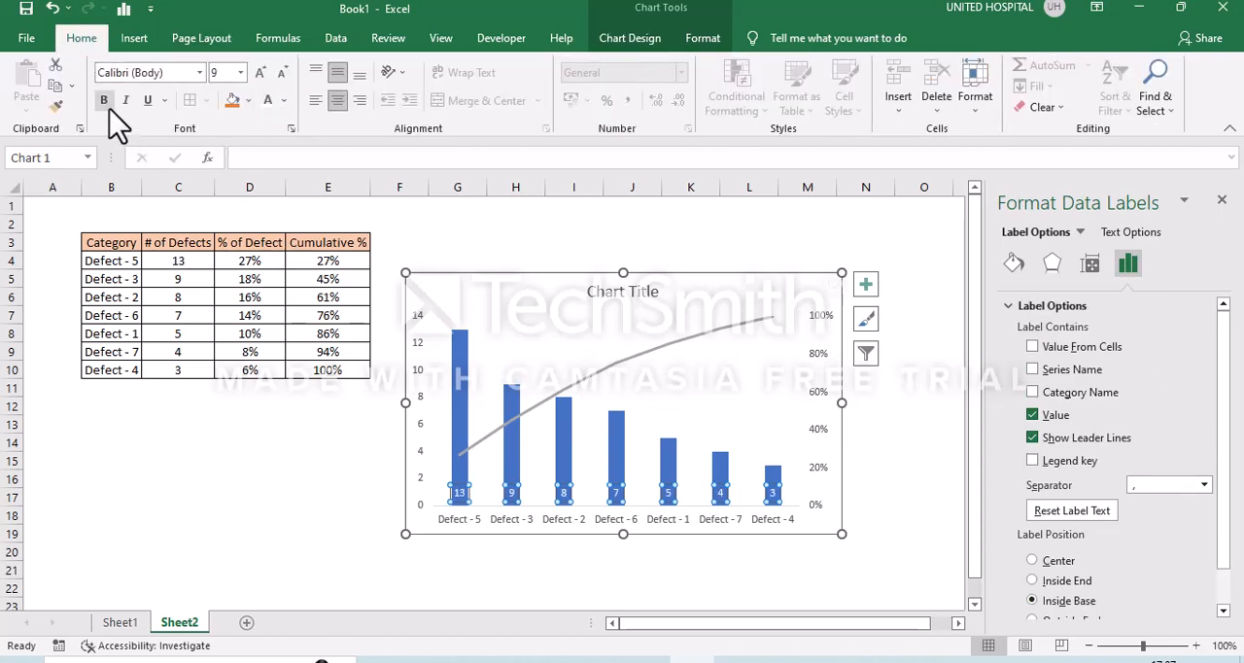
{"action": "left_click", "coordinate": [249, 462]}
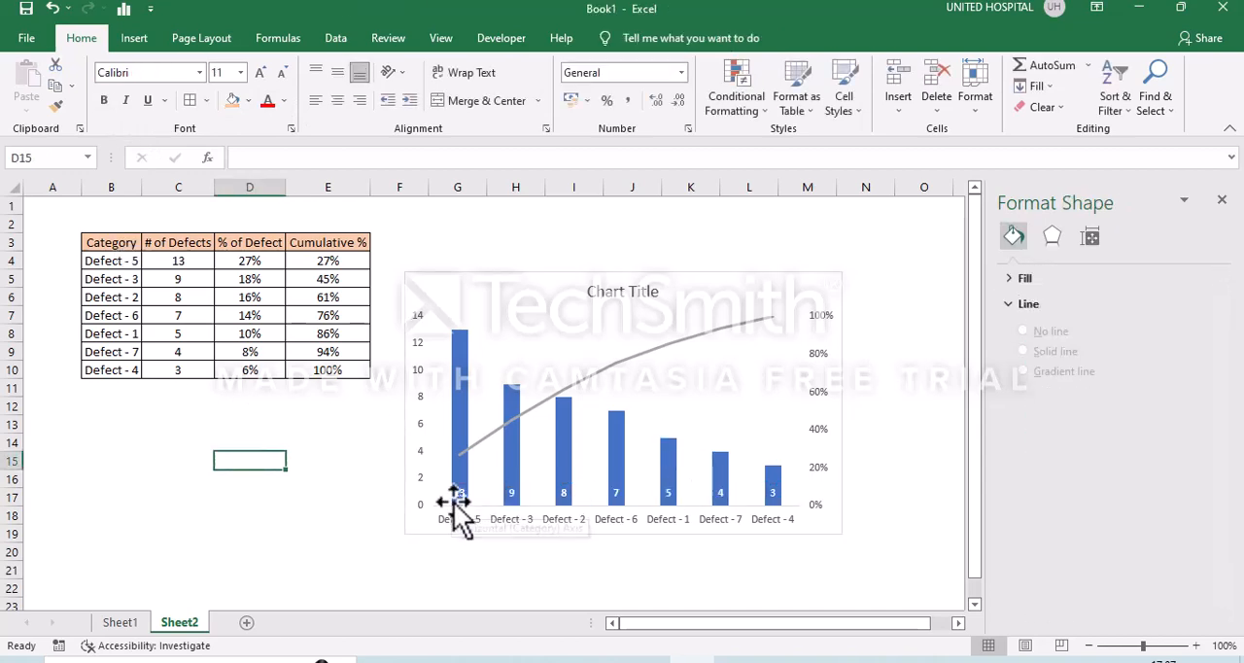
- Add data labels to the Cumulative % line series
{"action": "left_click", "coordinate": [623, 377]}
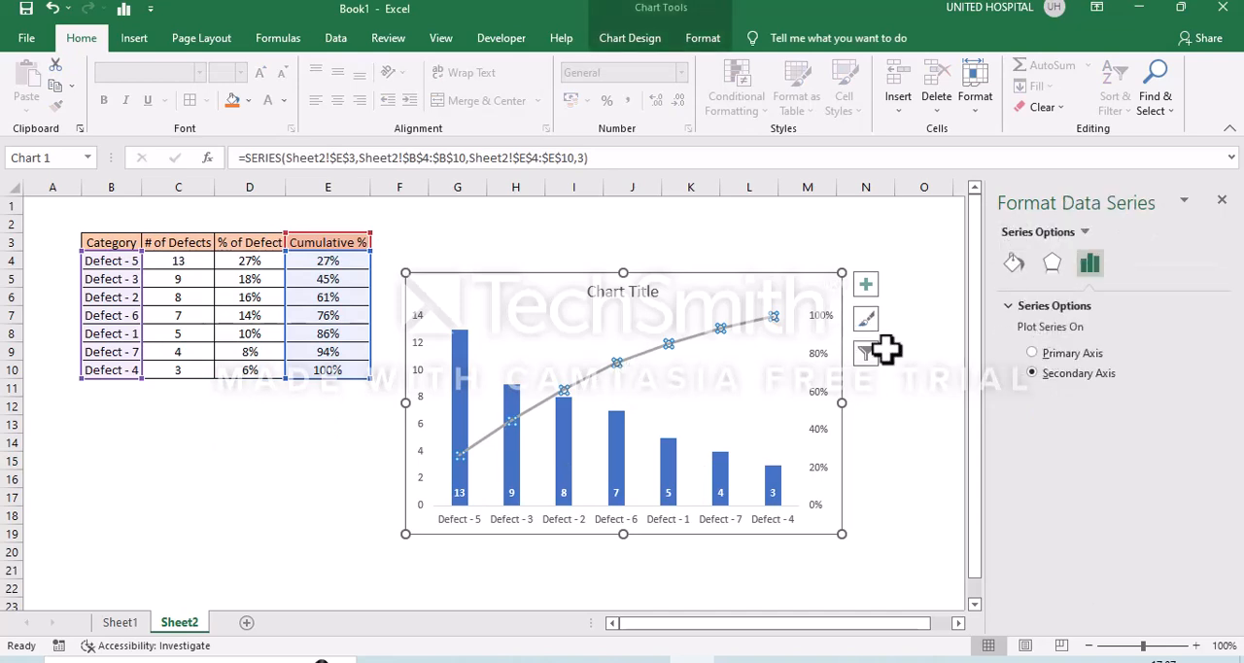
{"action": "left_click", "coordinate": [939, 391]}
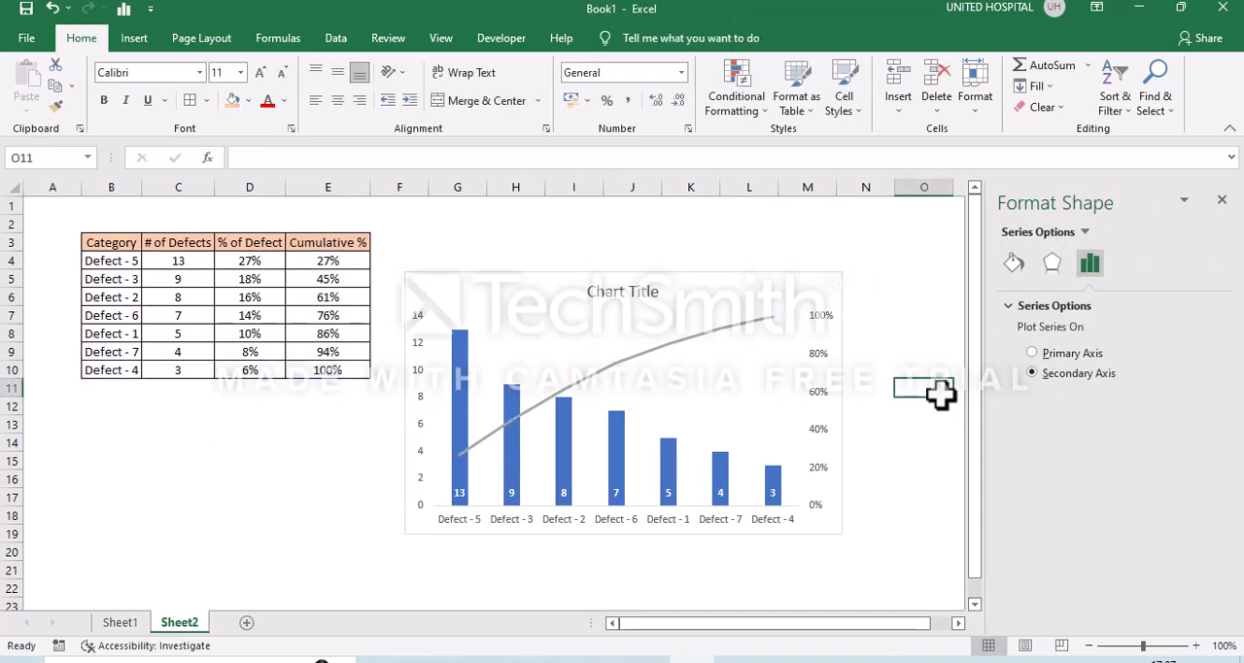
{"action": "left_click", "coordinate": [725, 325]}
{"action": "right_click", "coordinate": [725, 325]}
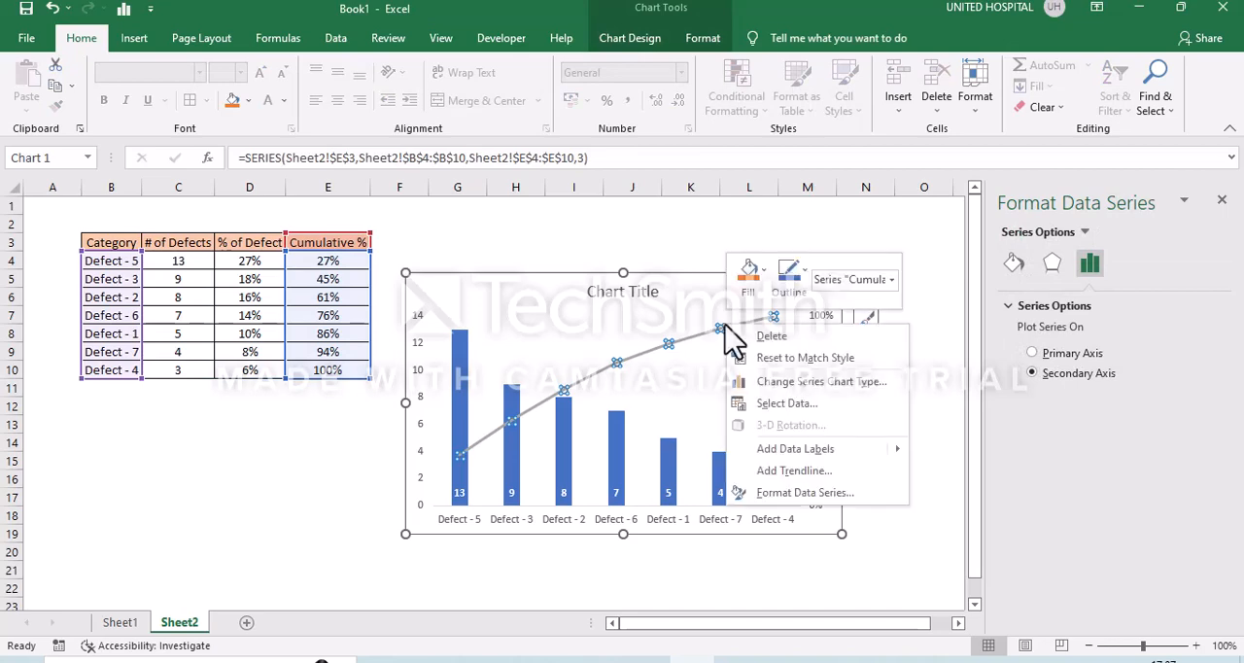
{"action": "left_click", "coordinate": [837, 448]}
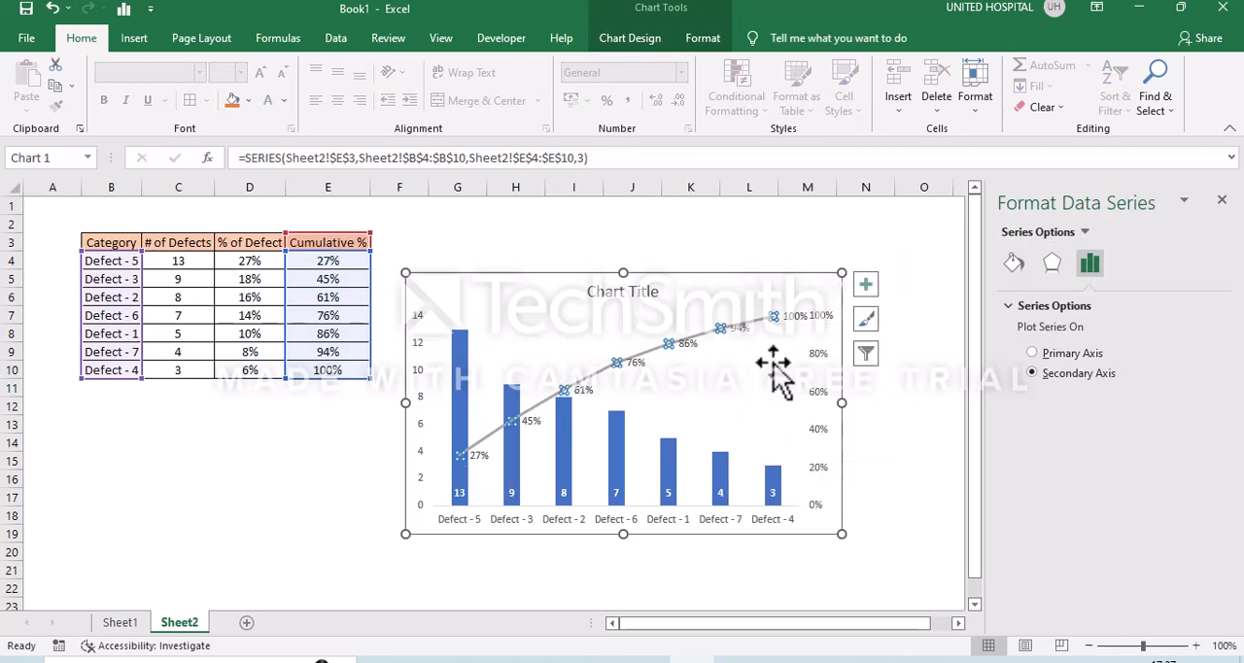
{"action": "left_click", "coordinate": [911, 417]}
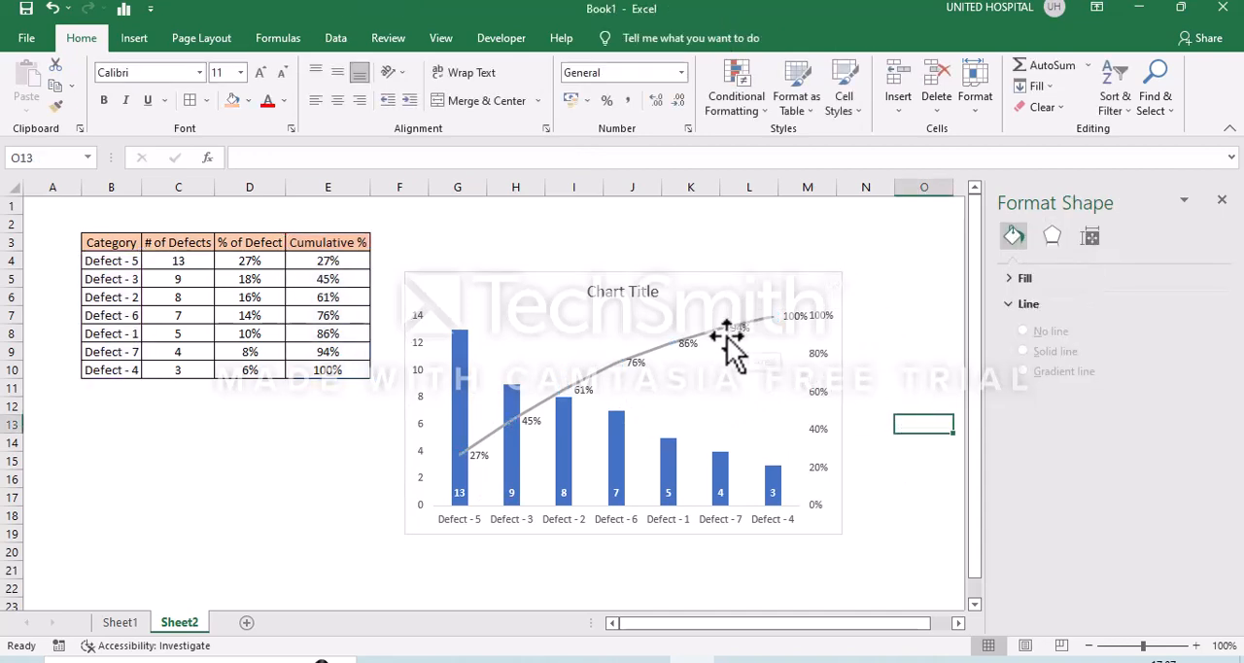
- Place the Cumulative % data labels above the line and make their text bold
{"action": "left_click", "coordinate": [690, 346]}
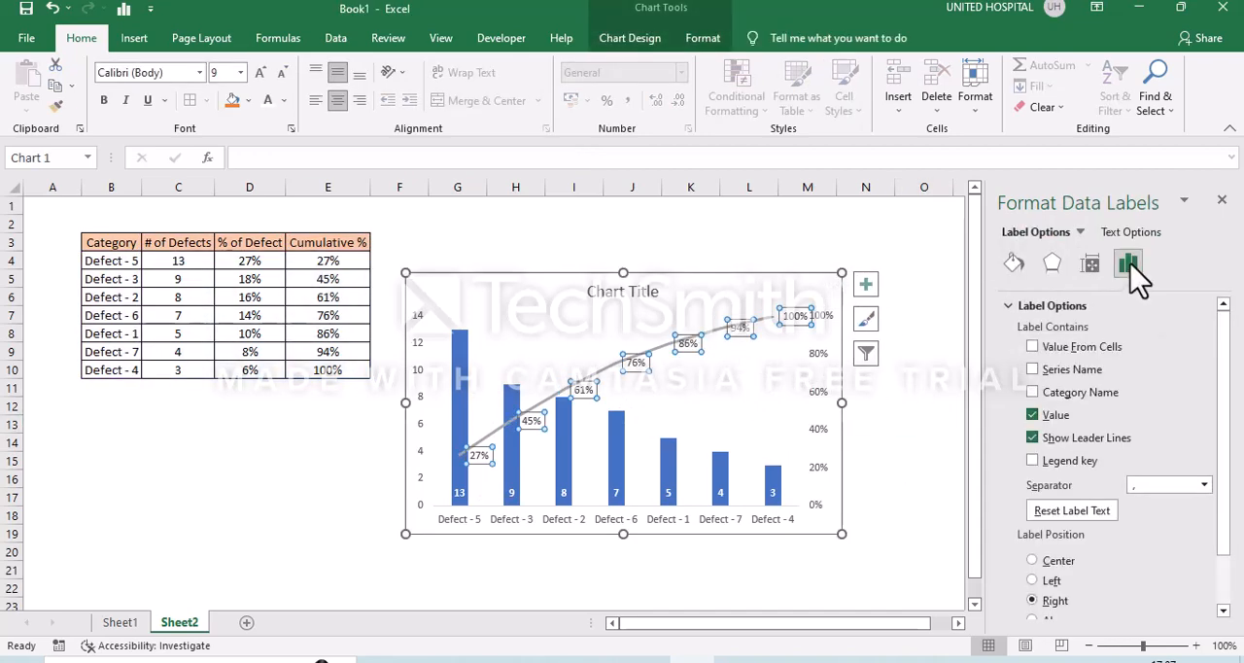
{"action": "scroll", "coordinate": [1093, 614], "scroll_direction": "down", "scroll_amount": 1}
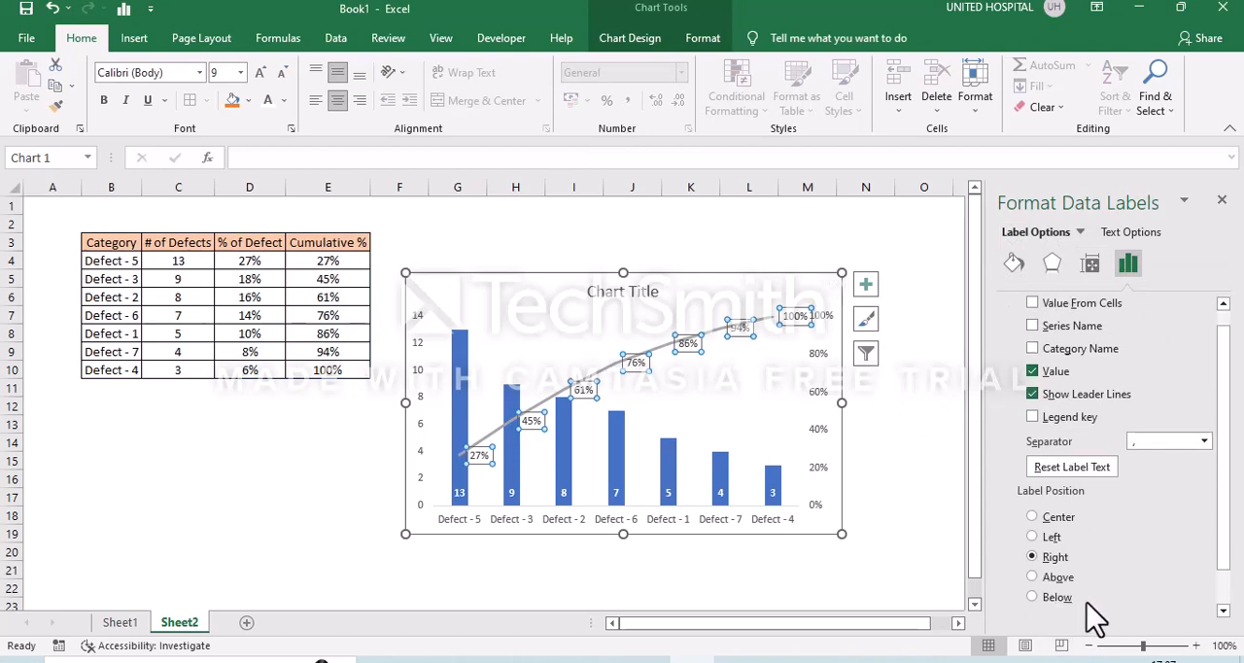
{"action": "scroll", "coordinate": [1094, 615], "scroll_direction": "down", "scroll_amount": 1}
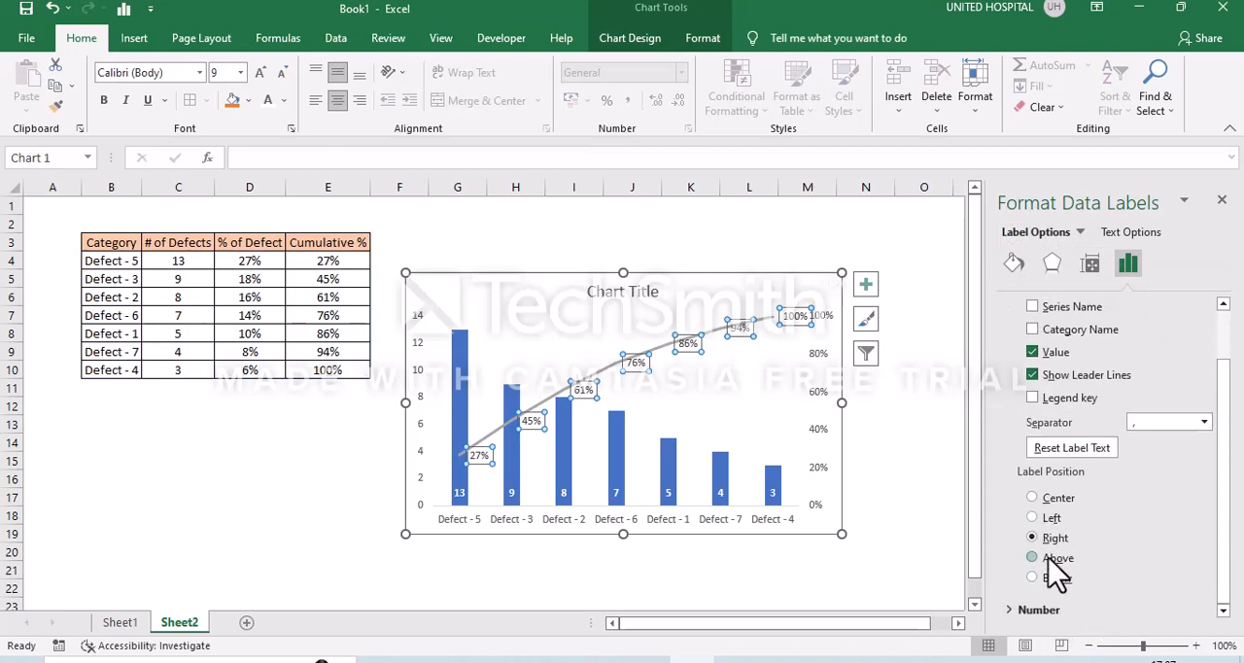
{"action": "left_click", "coordinate": [1049, 559]}
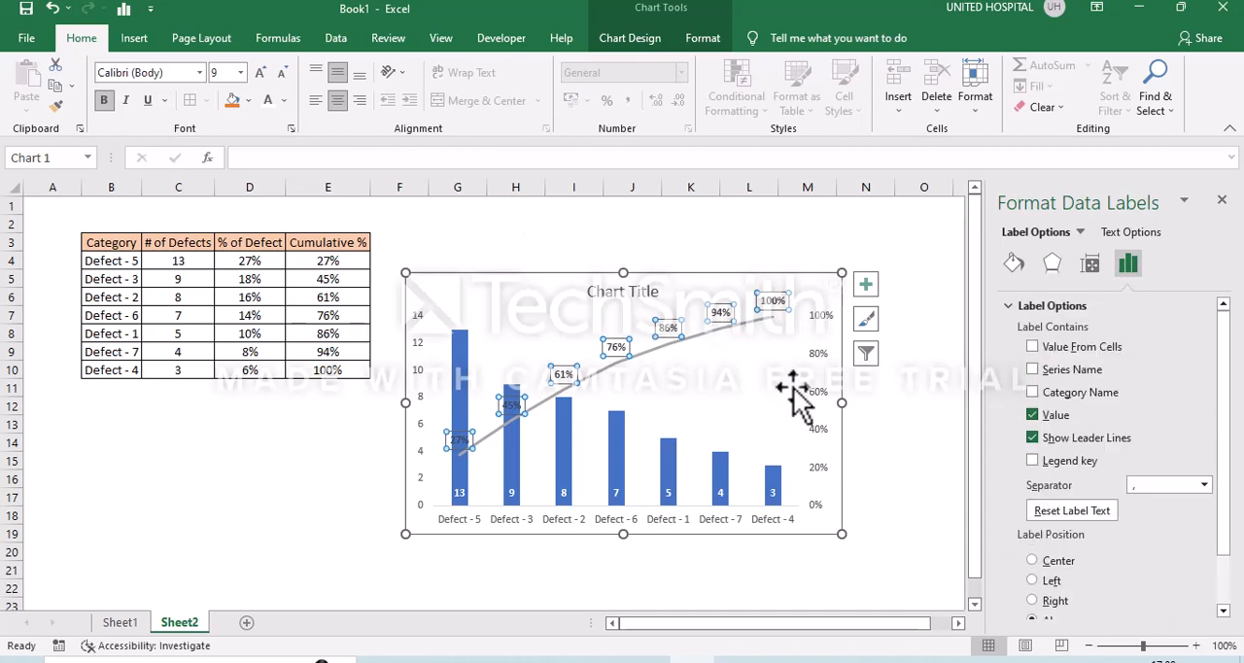
{"action": "left_click", "coordinate": [870, 400]}
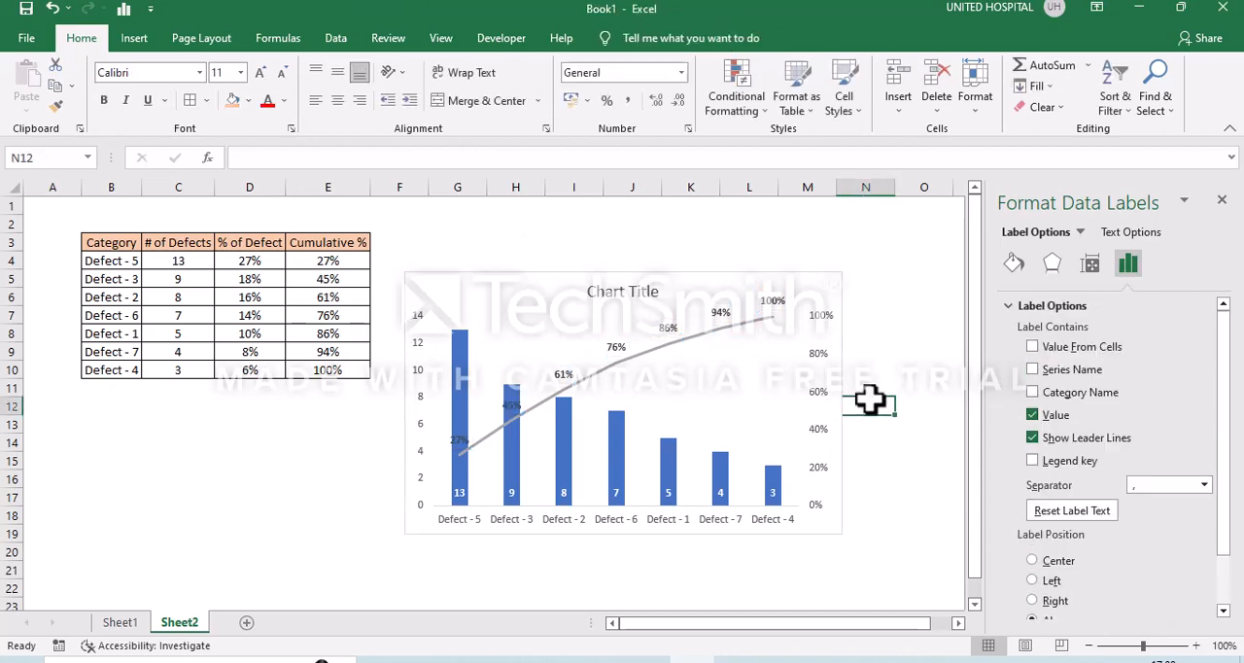
- Change the Cumulative % line's color to the orange theme color
{"action": "left_click", "coordinate": [731, 327]}
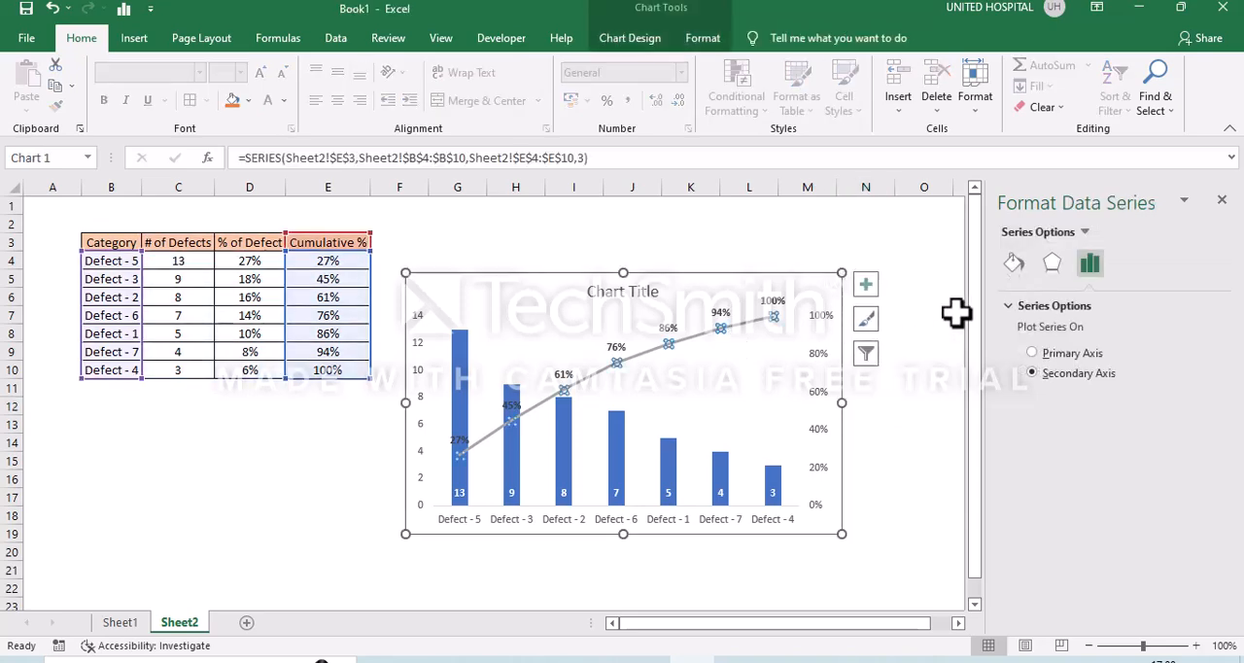
{"action": "left_click", "coordinate": [1012, 257]}
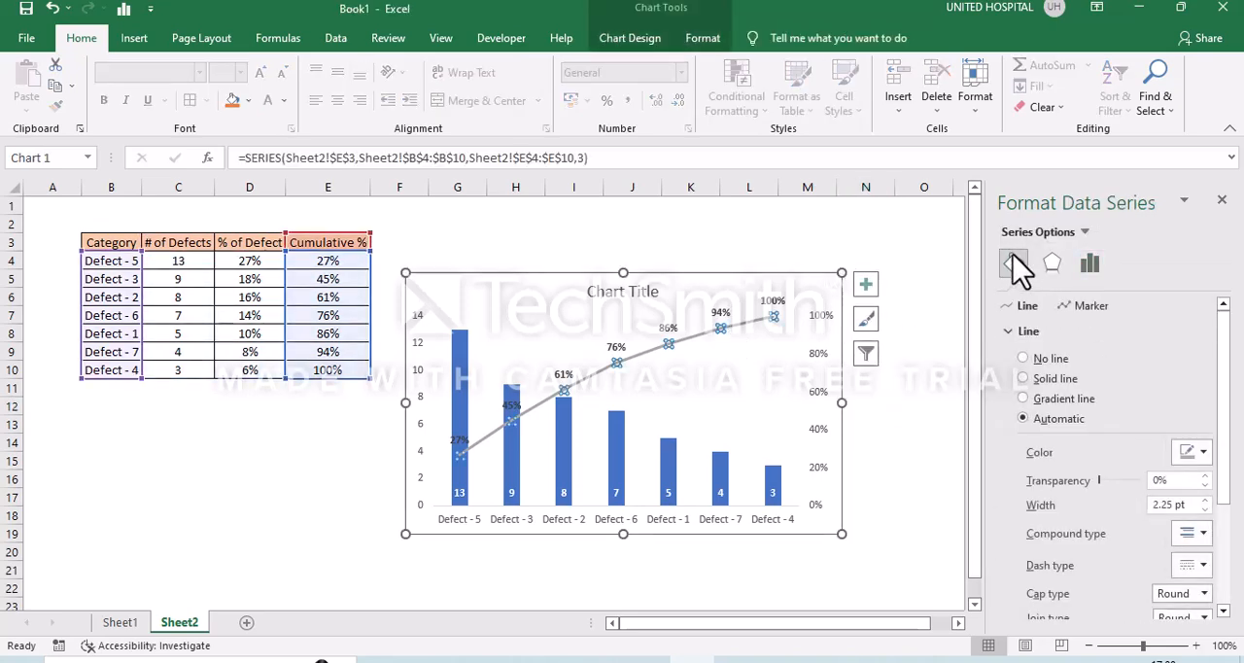
{"action": "left_click", "coordinate": [1203, 455]}
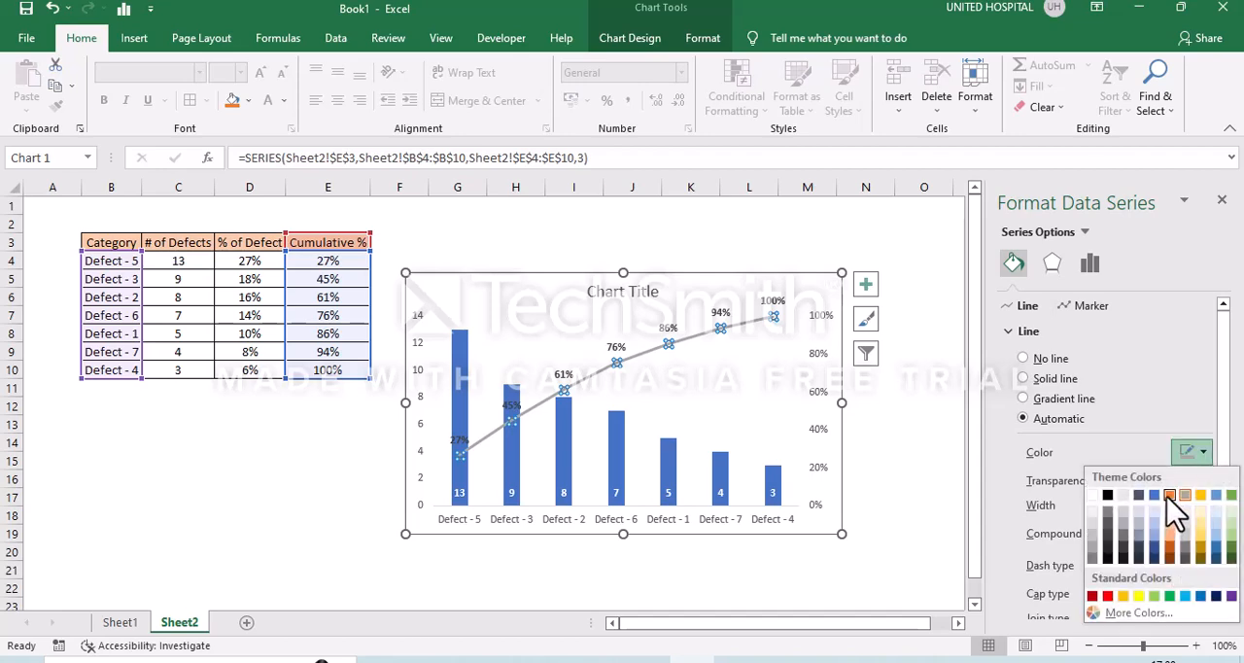
{"action": "left_click", "coordinate": [1169, 494]}
{"action": "left_click", "coordinate": [955, 518]}
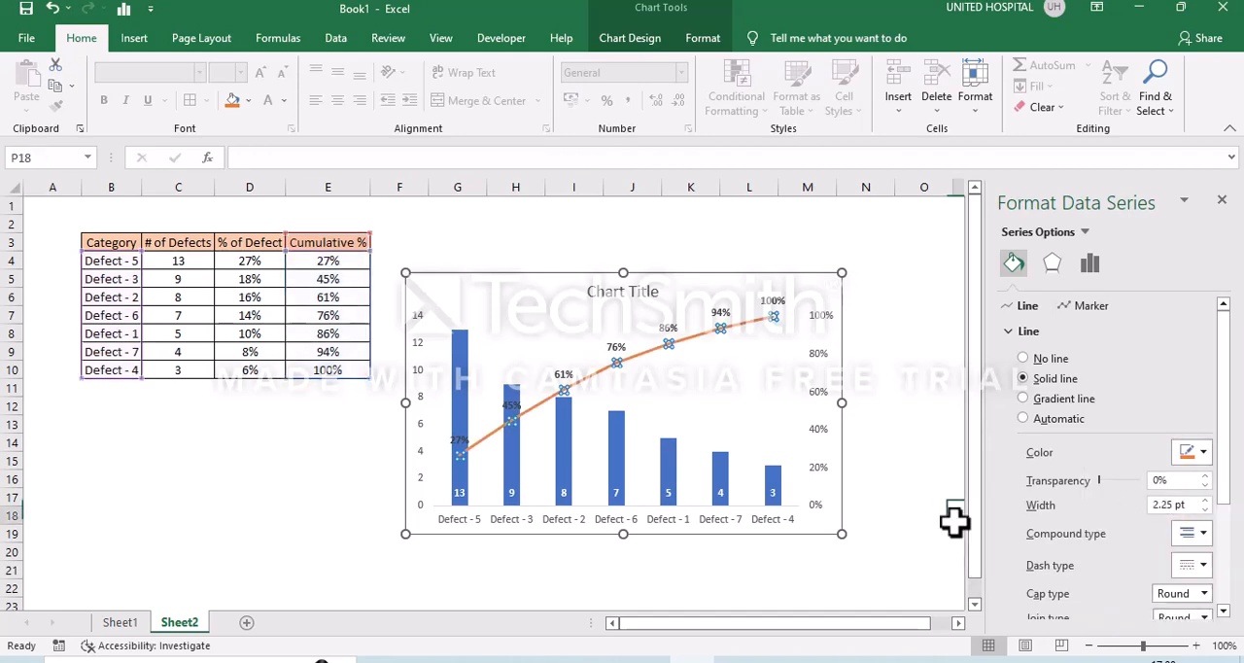
- Apply the dark chart style Style 6 to the whole Pareto chart
{"action": "left_click", "coordinate": [800, 290]}
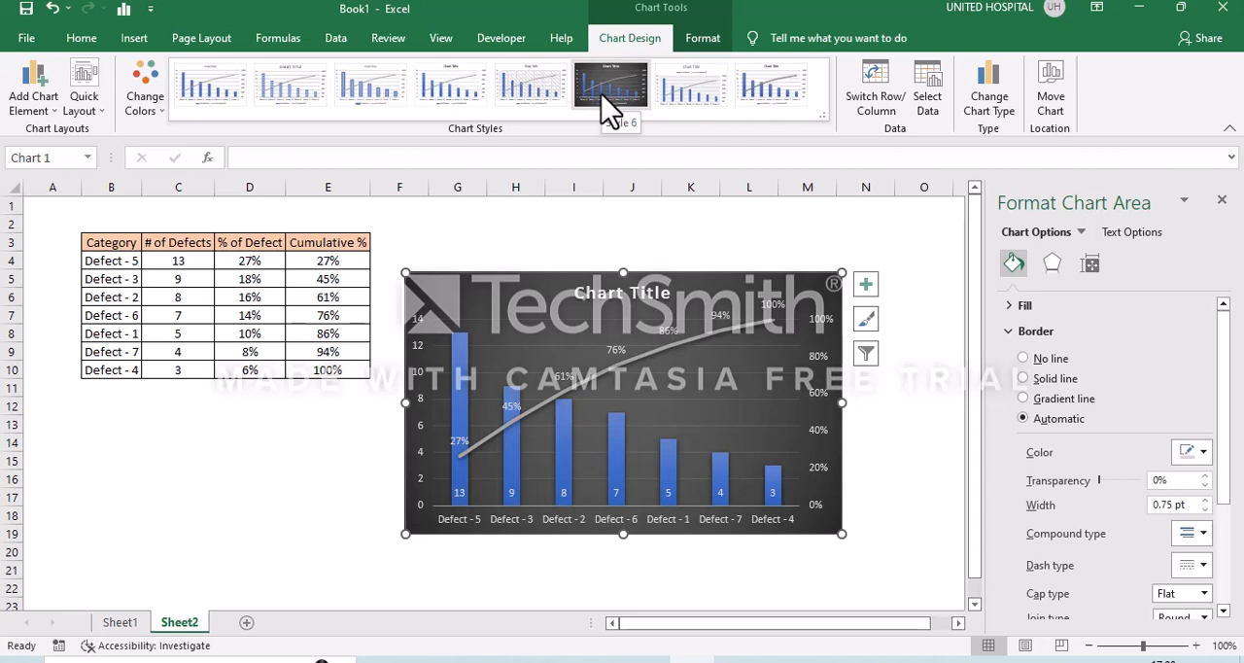
{"action": "left_click", "coordinate": [610, 97]}
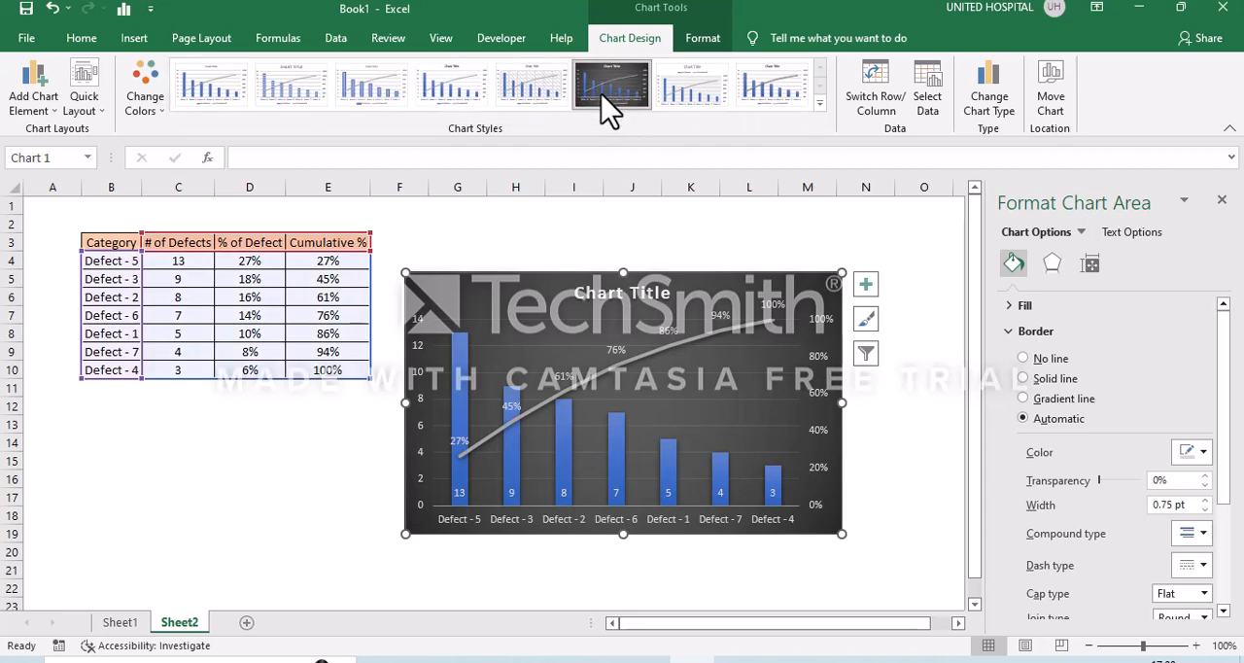
{"action": "left_click", "coordinate": [714, 387]}
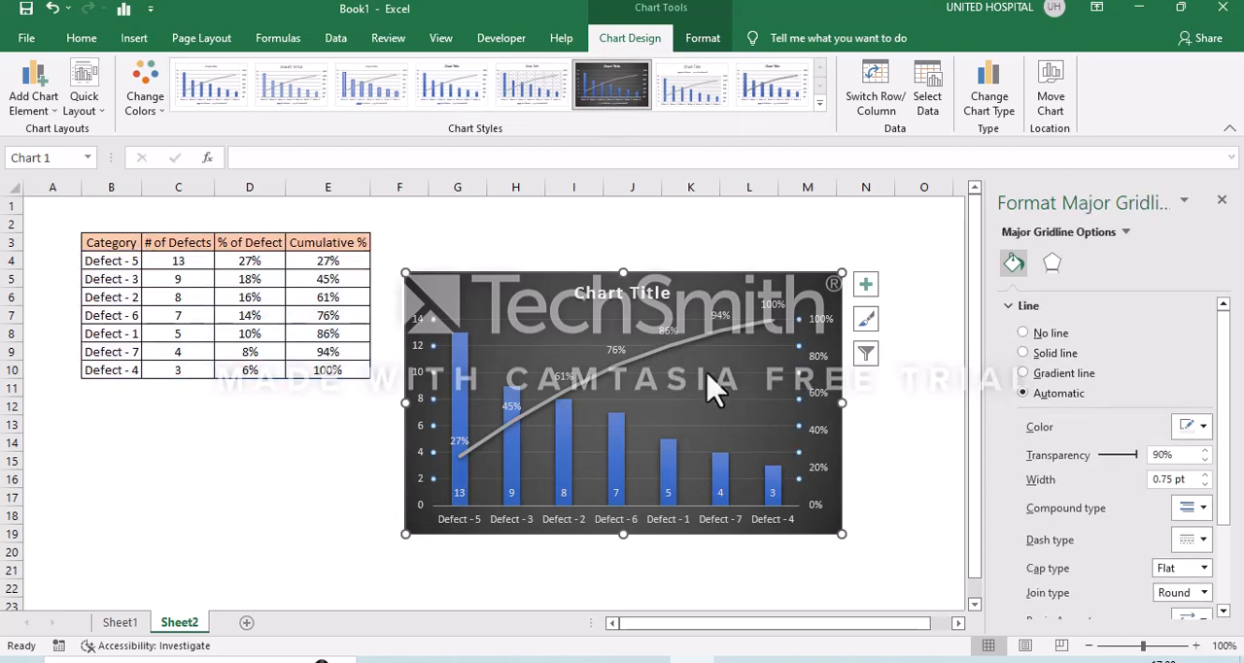
{"action": "left_click", "coordinate": [715, 386]}
{"action": "left_click", "coordinate": [627, 299]}
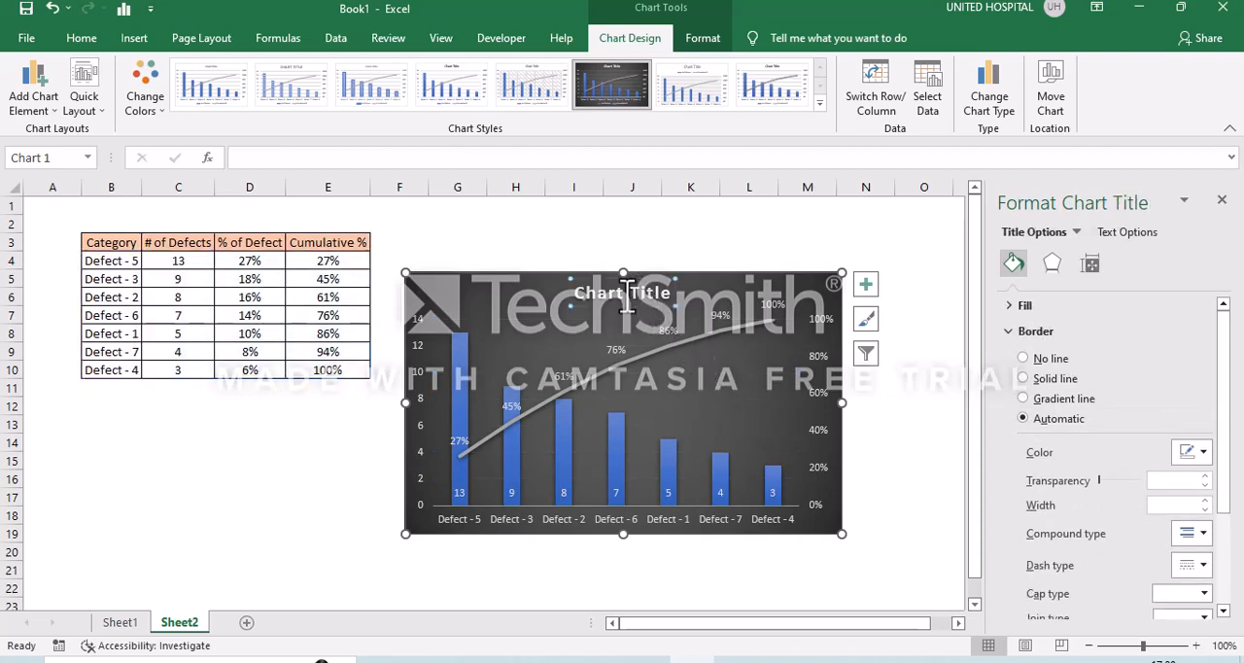
{"action": "left_click", "coordinate": [610, 301]}
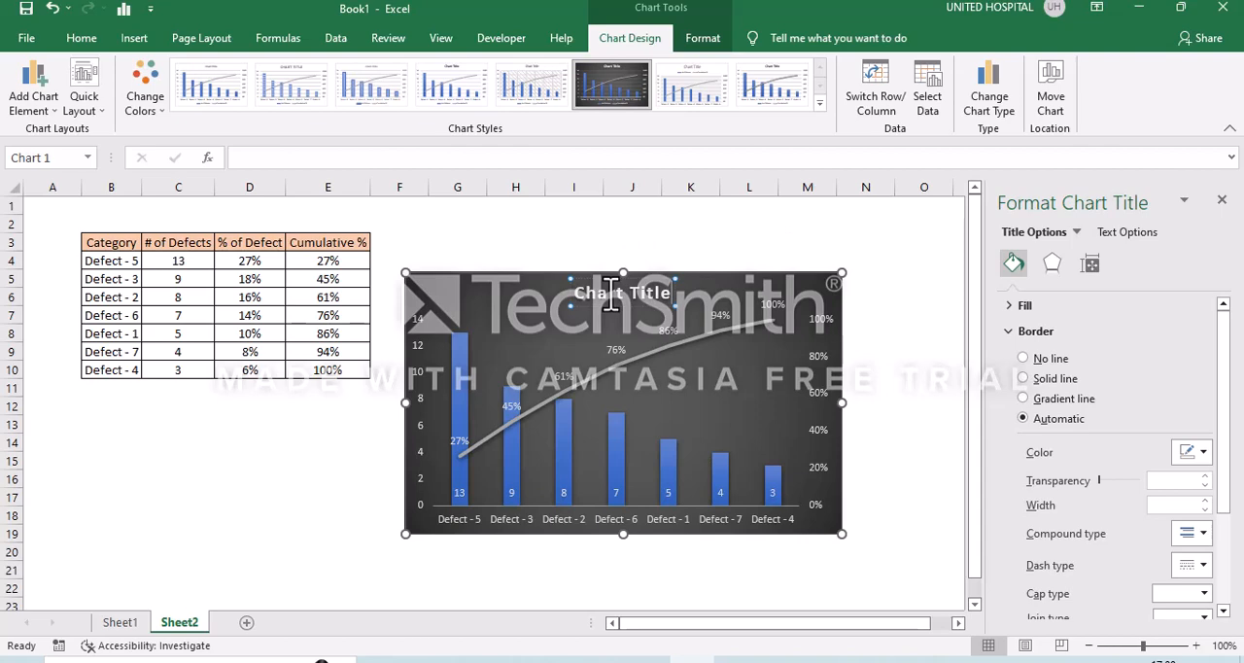
{"action": "key", "text": "BackSpace"}
{"action": "key", "text": "BackSpace"}
{"action": "key", "text": "BackSpace"}
{"action": "key", "text": "Escape"}
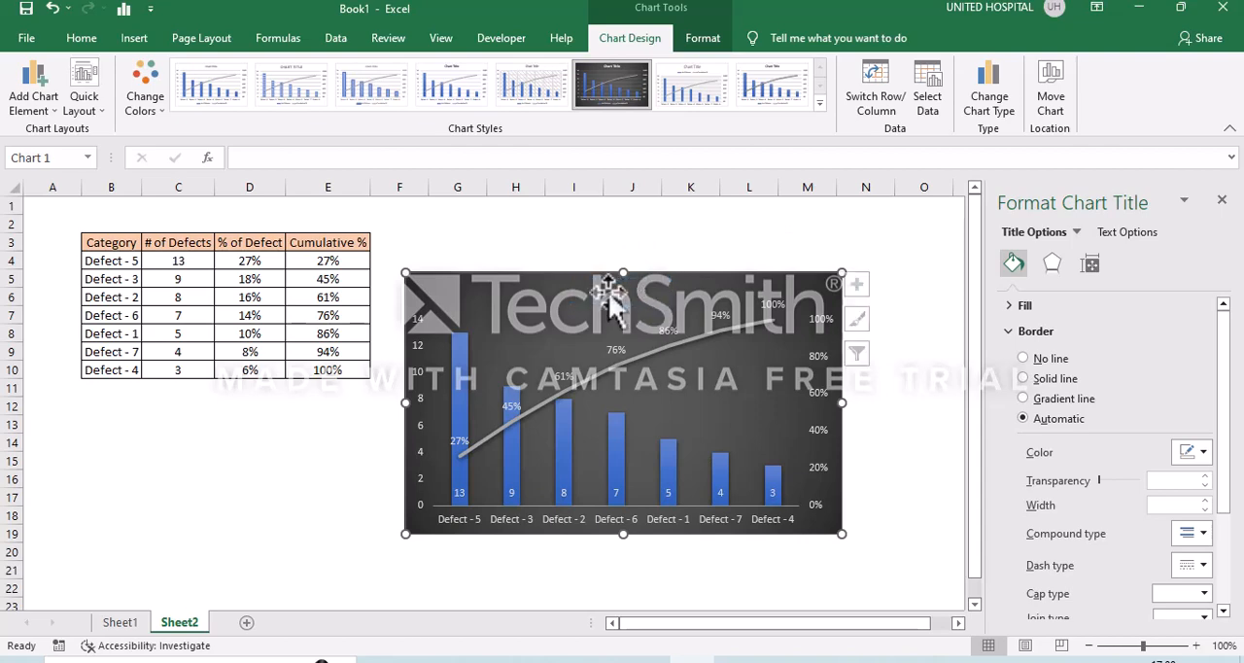
{"action": "key", "text": "Escape"}
{"action": "type", "text": "e"}
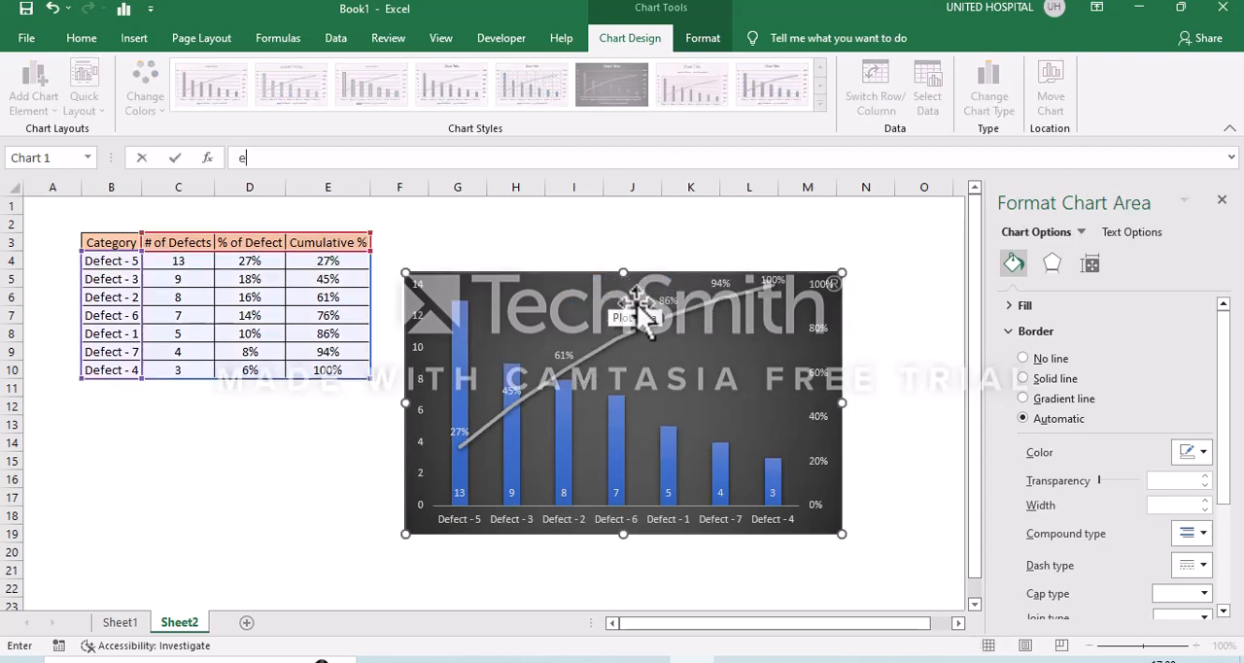
{"action": "left_click", "coordinate": [594, 311]}
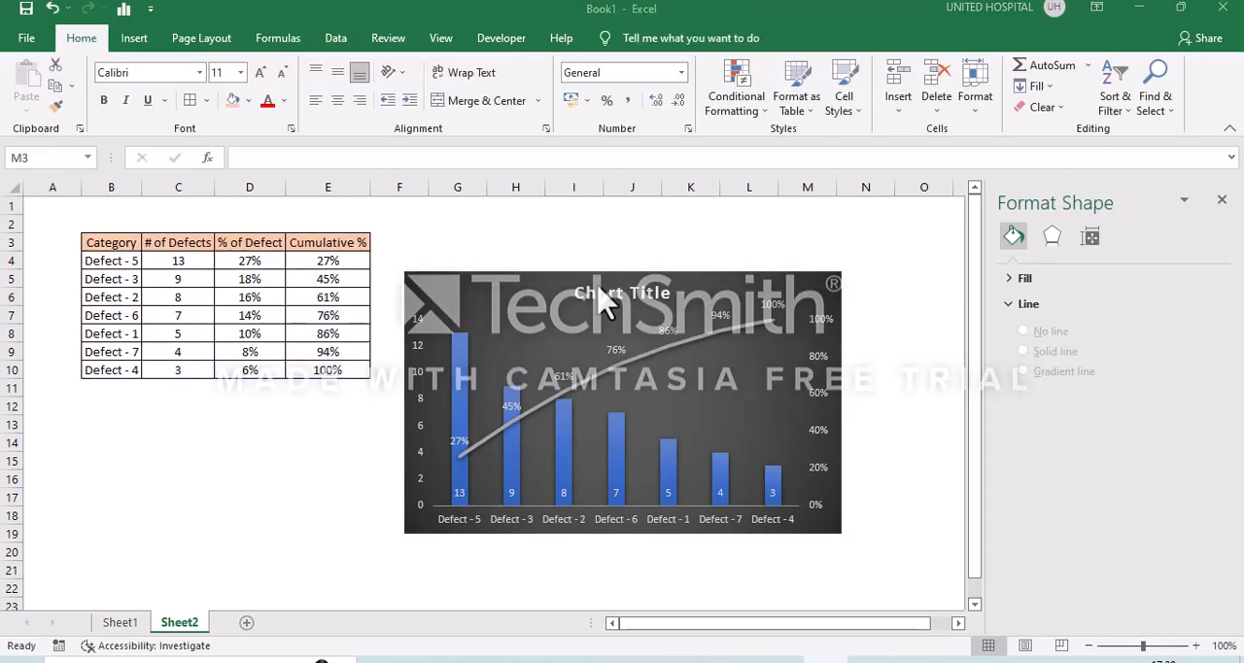
- Replace the chart's placeholder title with Defect Analysis
{"action": "left_click", "coordinate": [586, 292]}
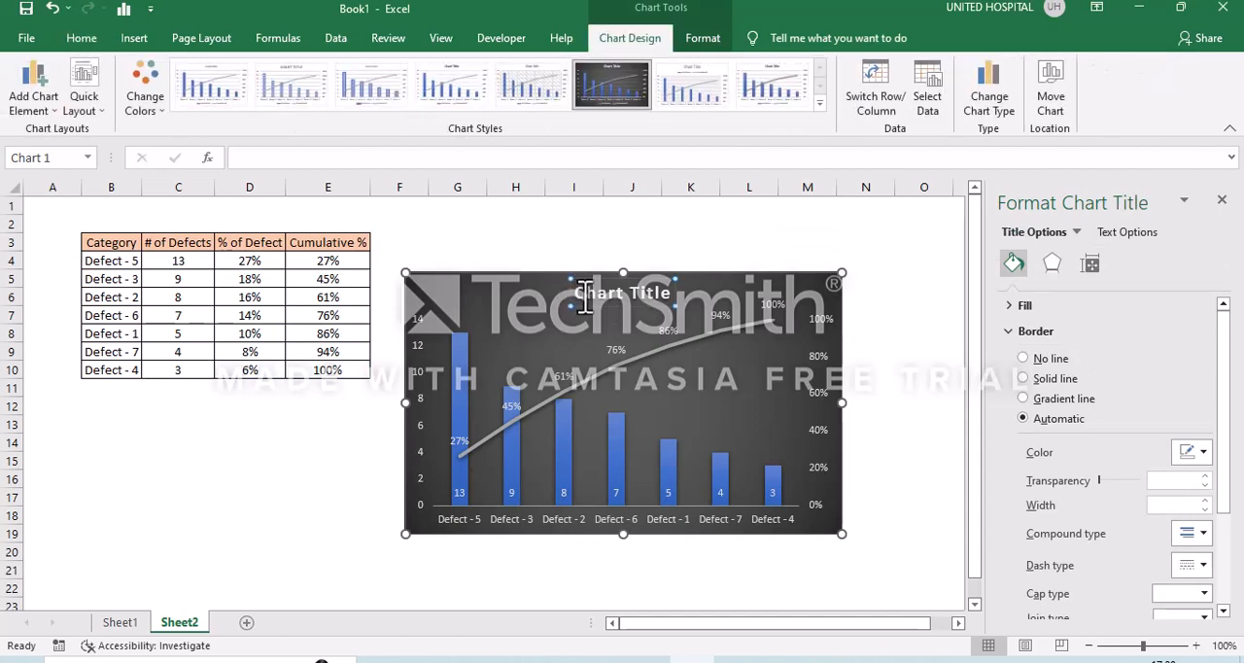
{"action": "key", "text": "BackSpace"}
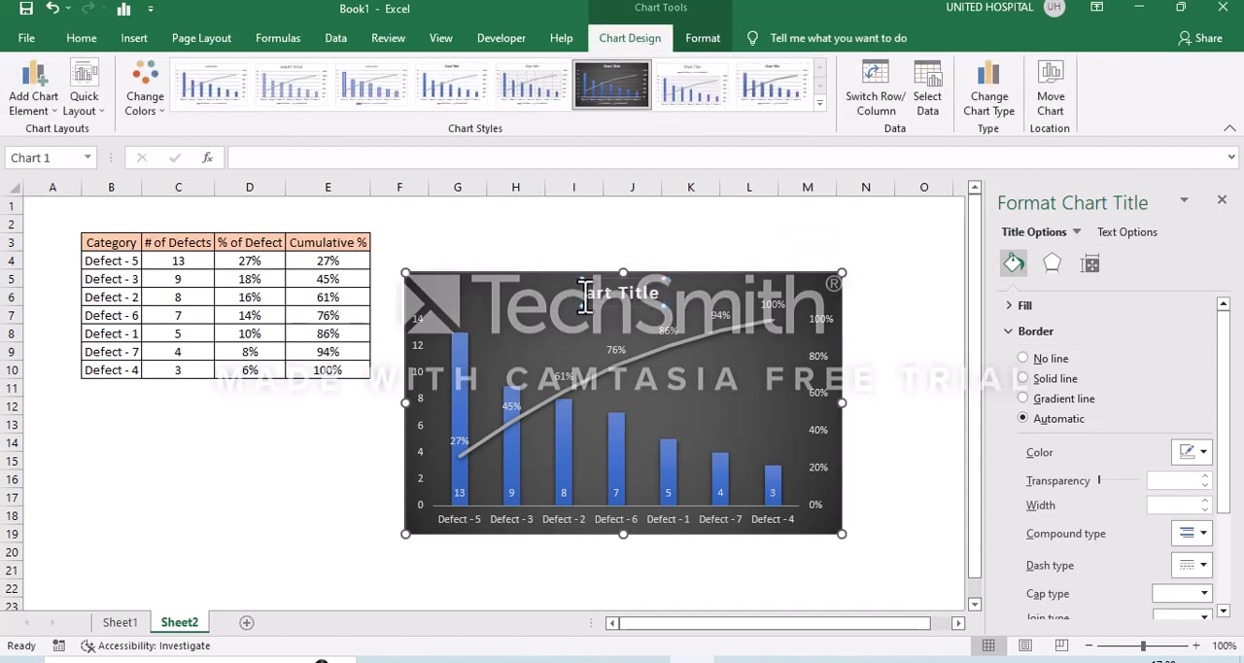
{"action": "key", "text": "BackSpace"}
{"action": "key", "text": "BackSpace"}
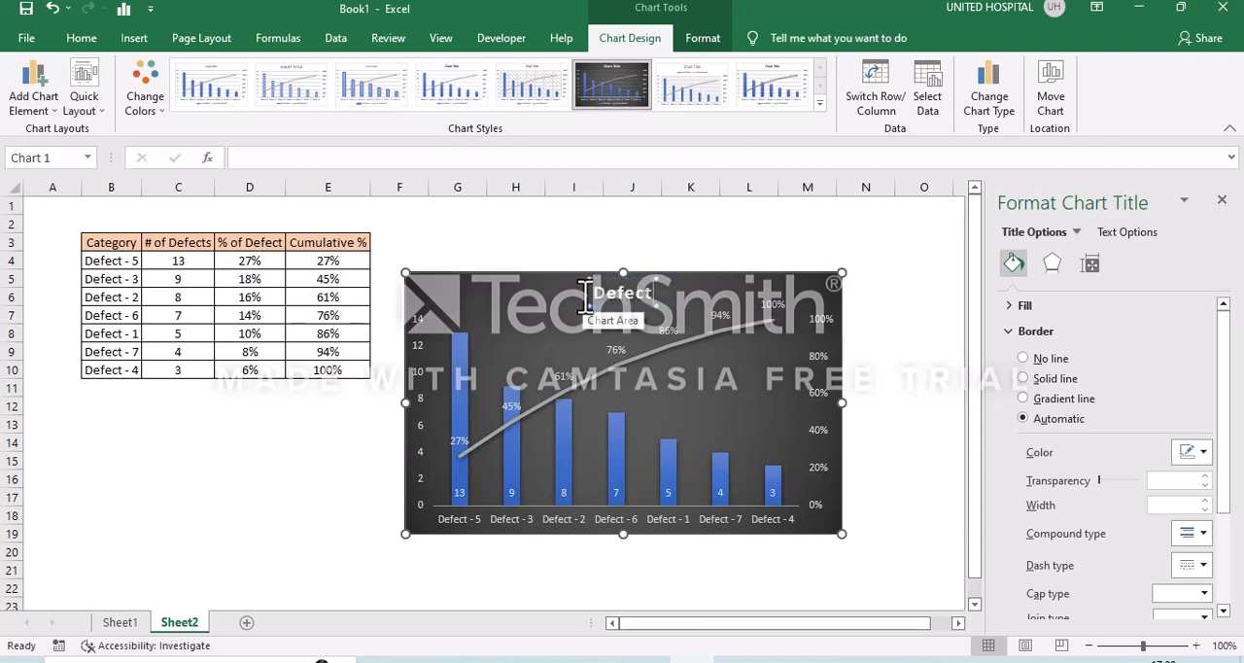
{"action": "type", "text": "Defect Anal"}
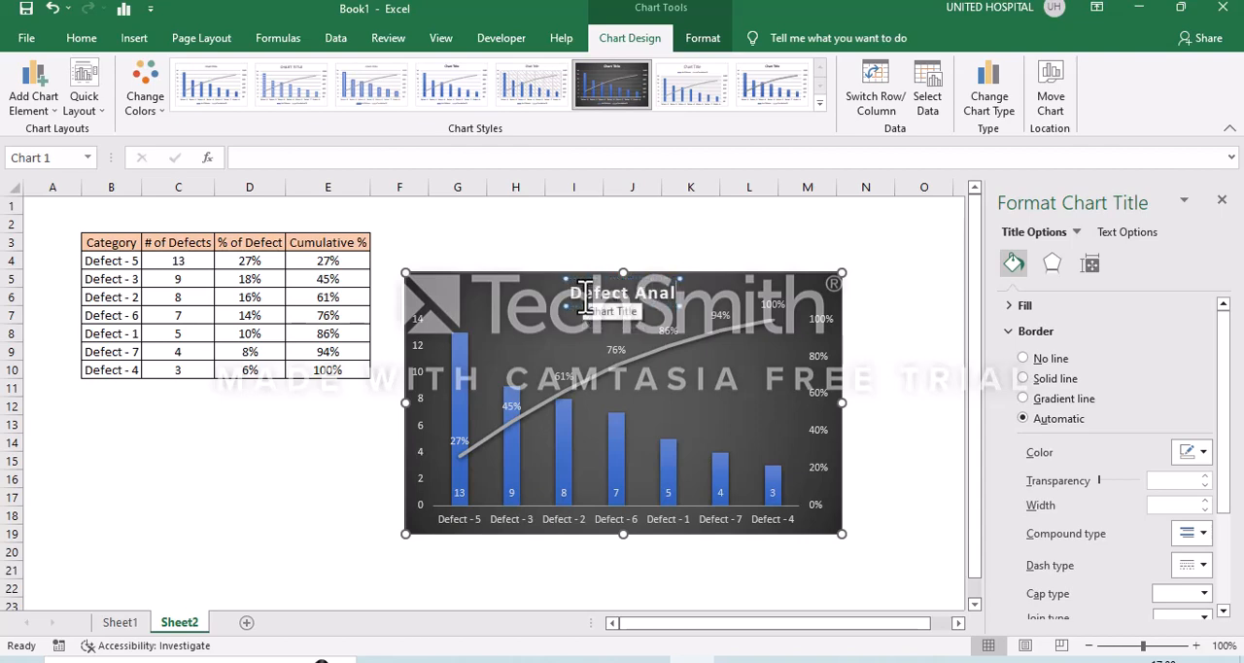
{"action": "type", "text": "ysis"}
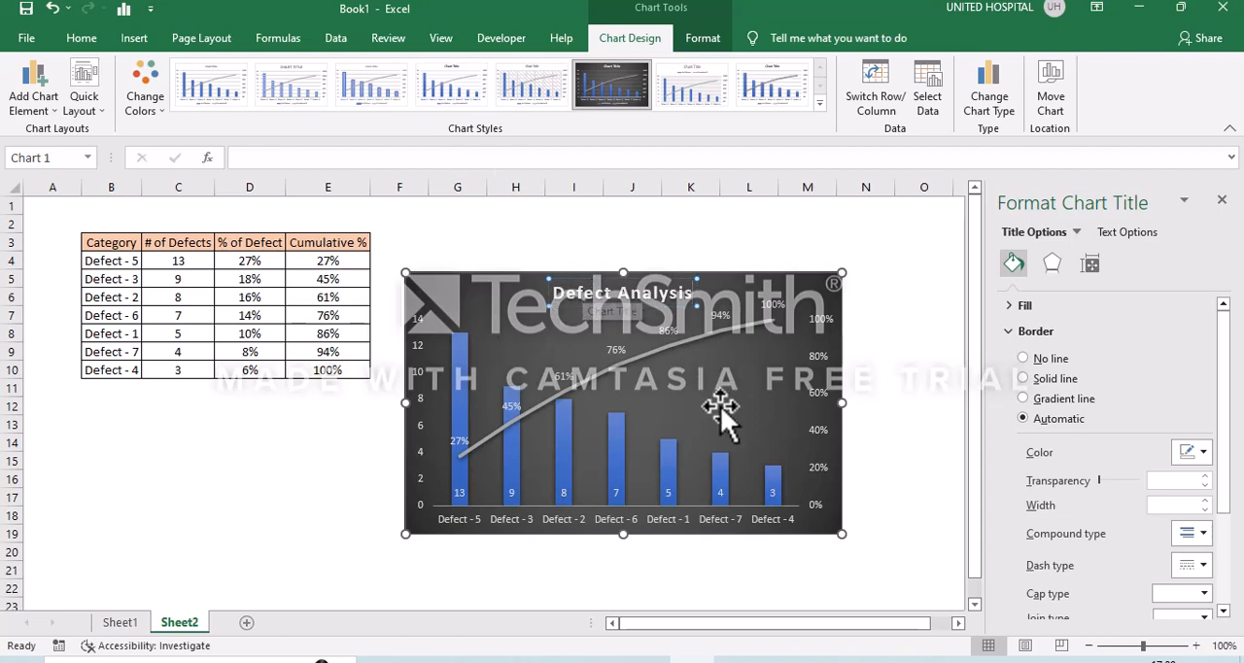
{"action": "left_click", "coordinate": [892, 384]}
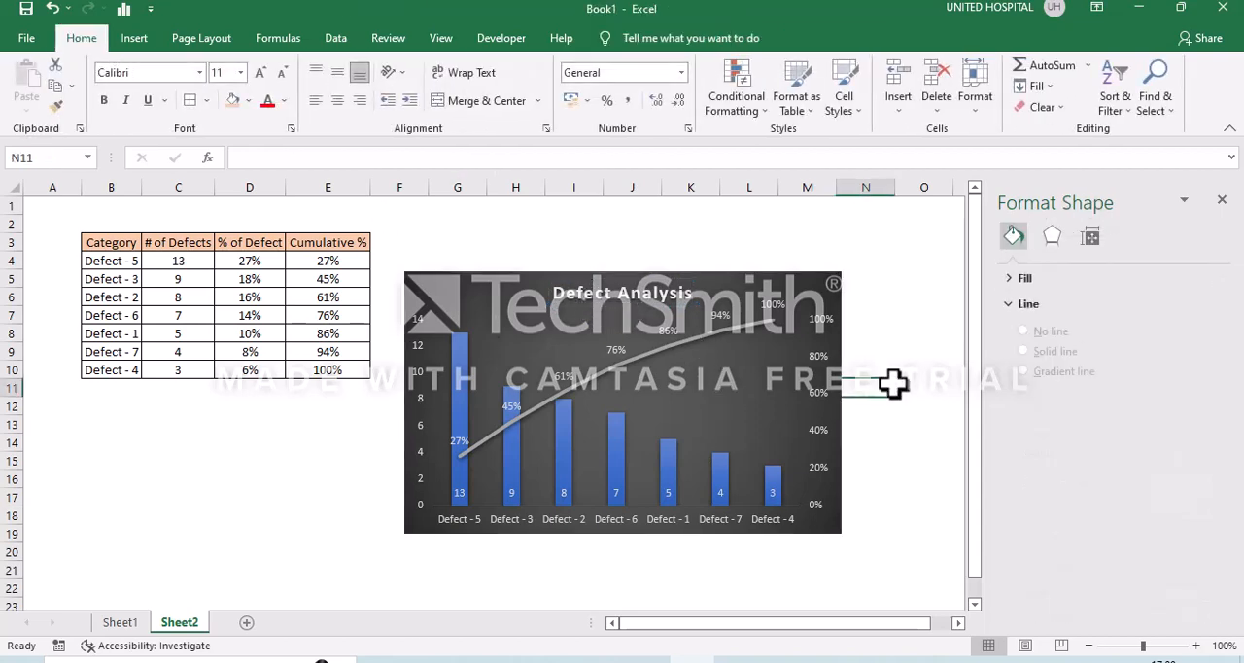
- Draw a straight line about 4.6 cm long from the 80% mark on the secondary axis across to the cumulative curve
{"action": "left_click", "coordinate": [136, 41]}
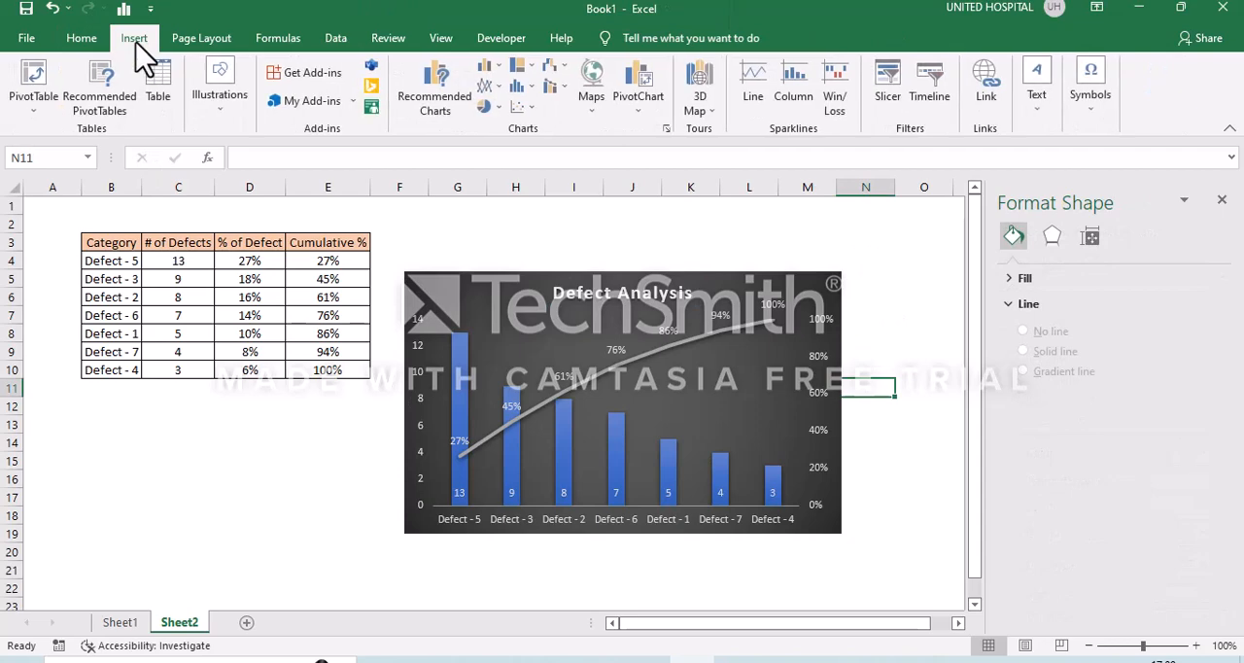
{"action": "left_click", "coordinate": [220, 120]}
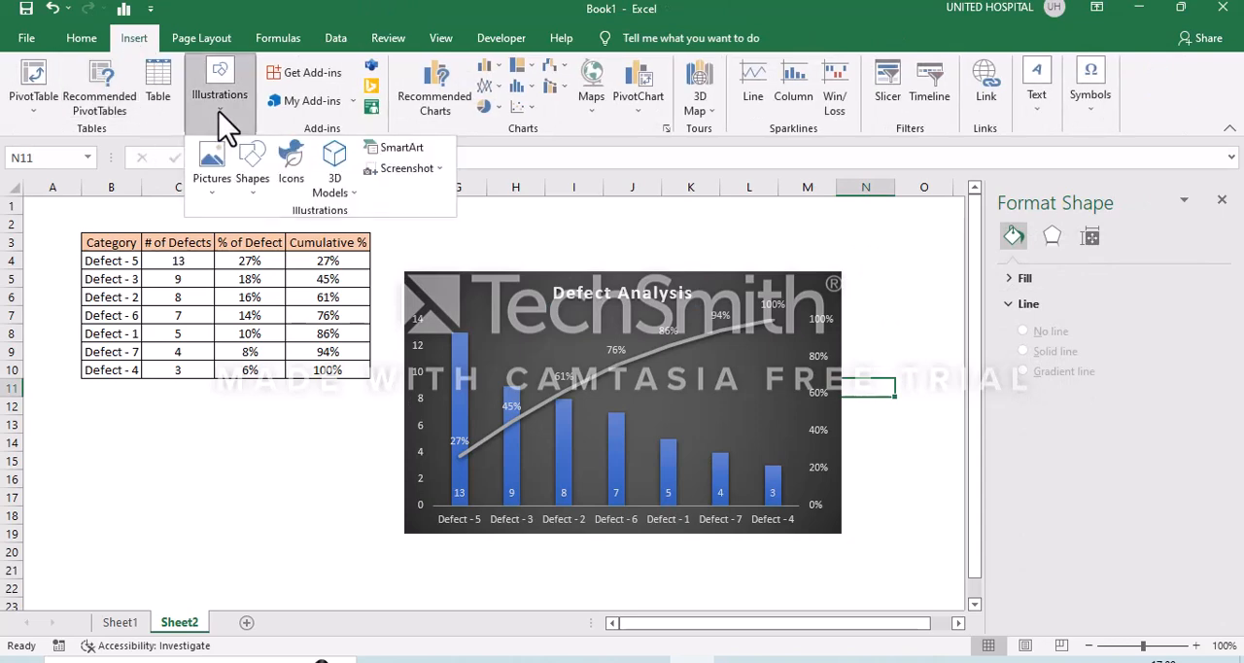
{"action": "left_click", "coordinate": [258, 190]}
{"action": "left_click", "coordinate": [263, 231]}
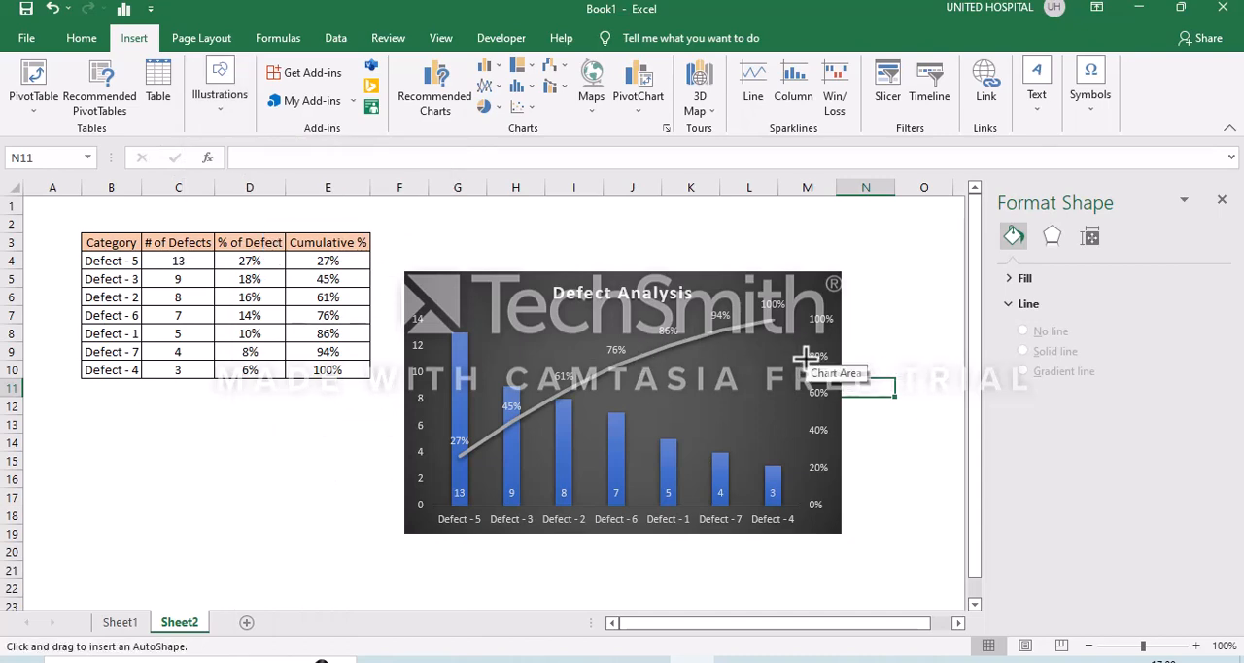
{"action": "left_click_drag", "start_coordinate": [805, 358], "coordinate": [746, 364]}
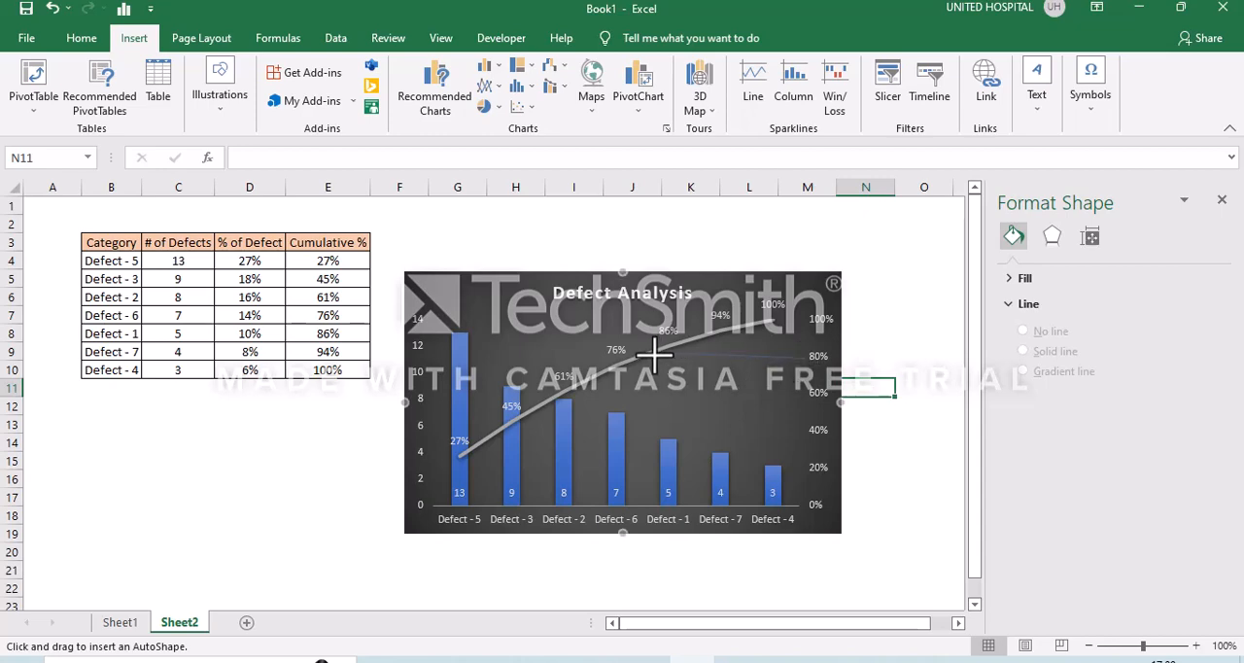
{"action": "left_click_drag", "start_coordinate": [646, 355], "coordinate": [647, 354]}
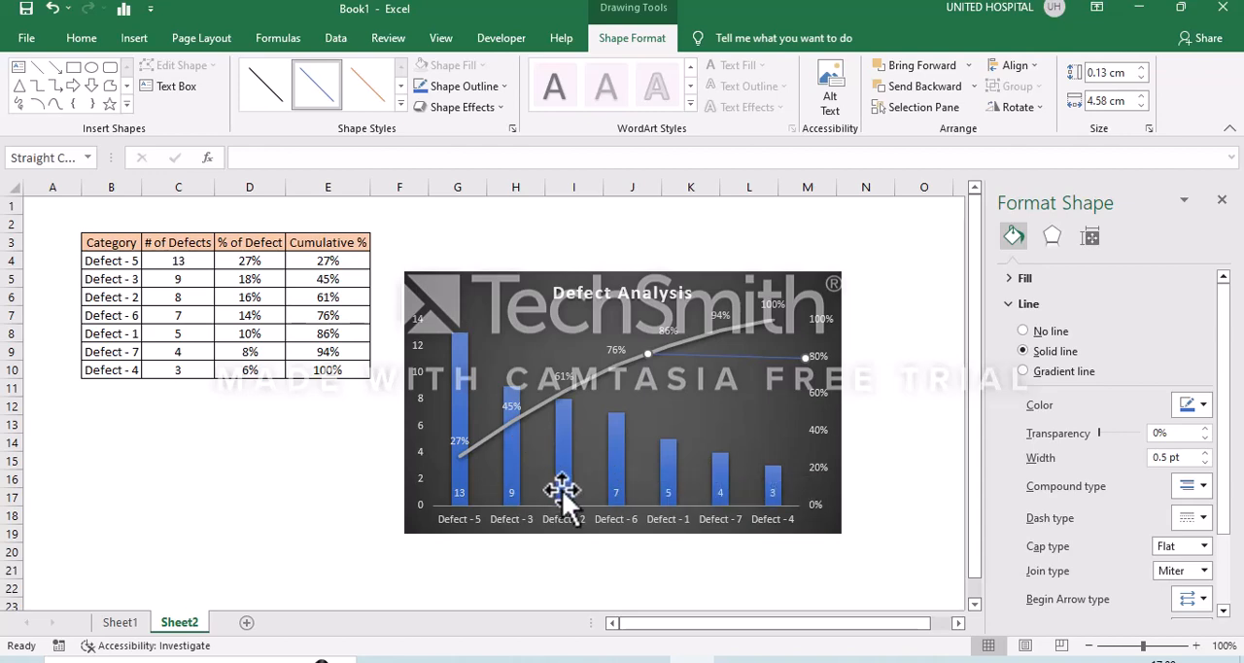
{"action": "left_click", "coordinate": [502, 573]}
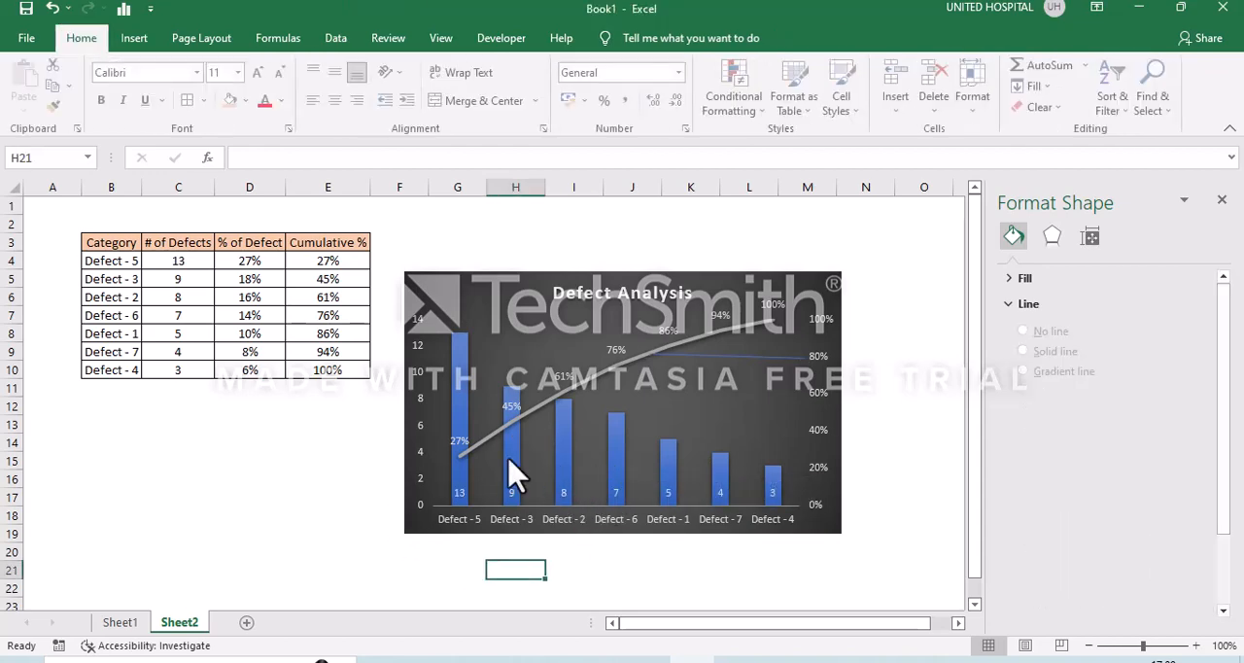